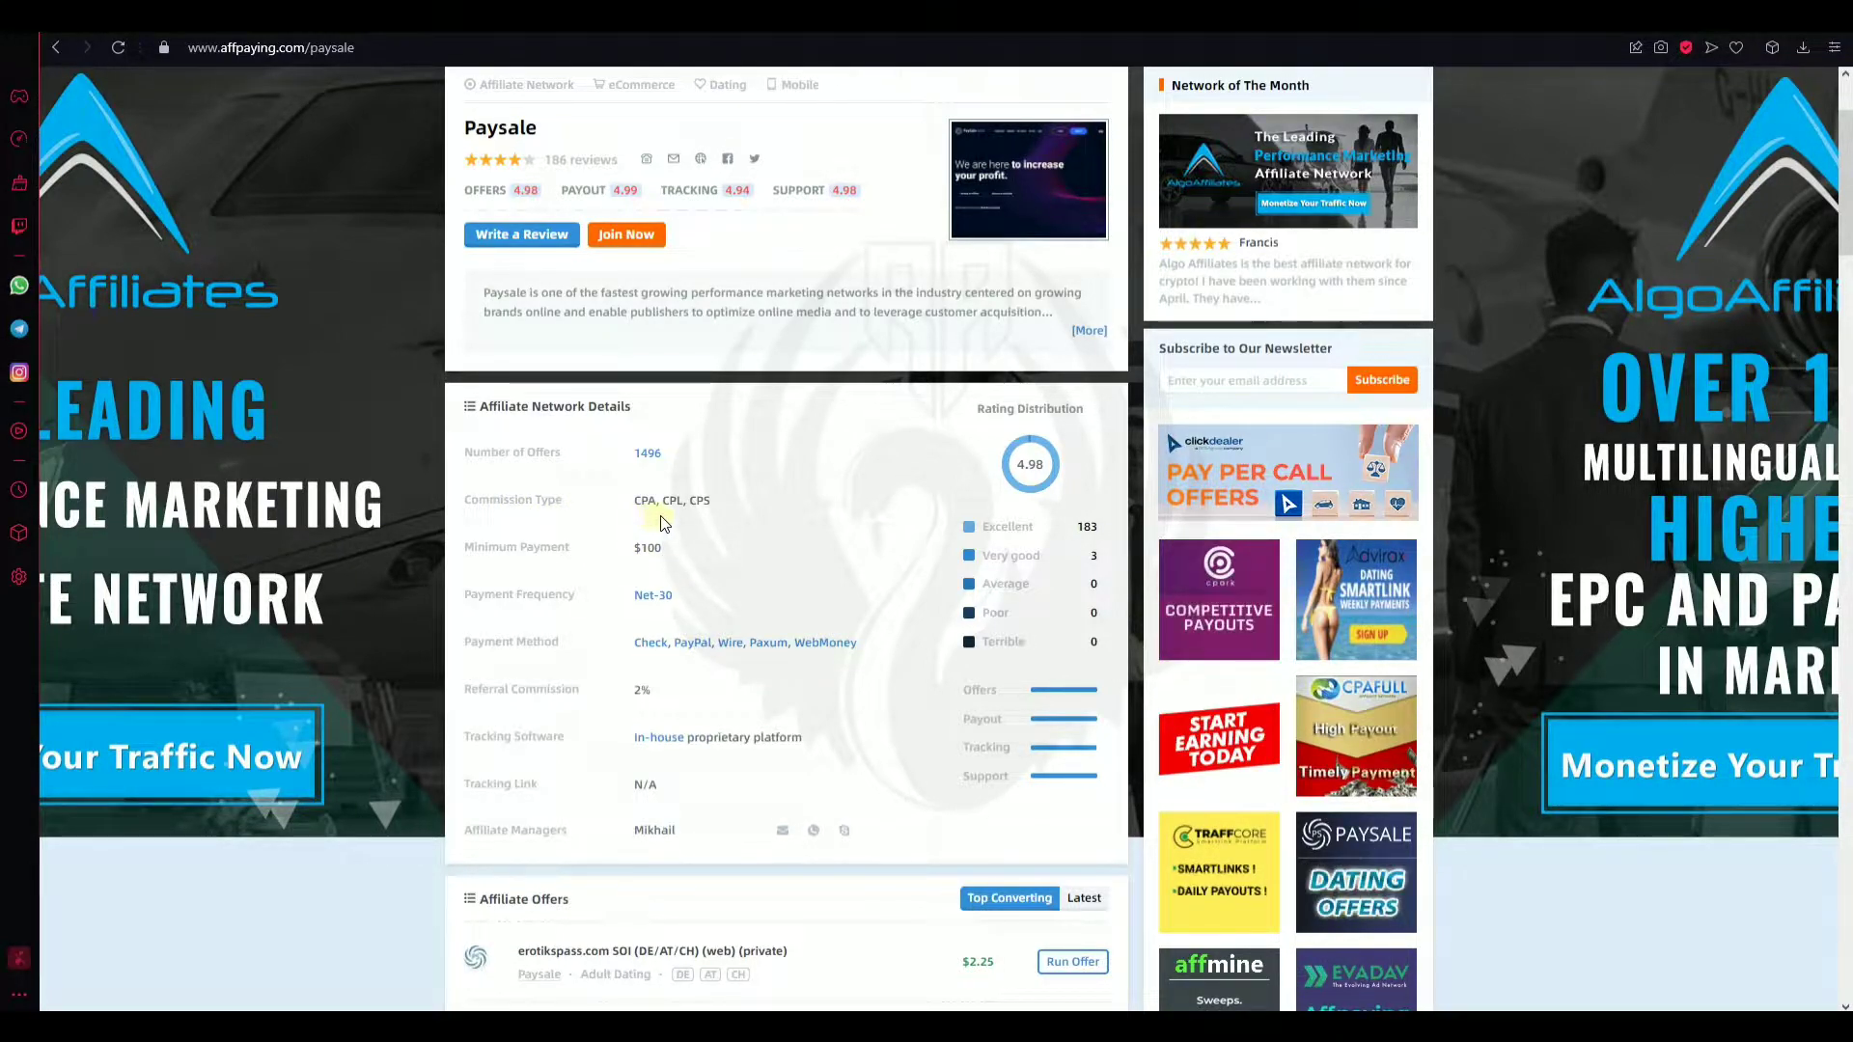
Step: Review Paysale's affiliate network details, including commission types, minimum payment, payment frequency and payment methods
scroll(666, 524, "down", 1)
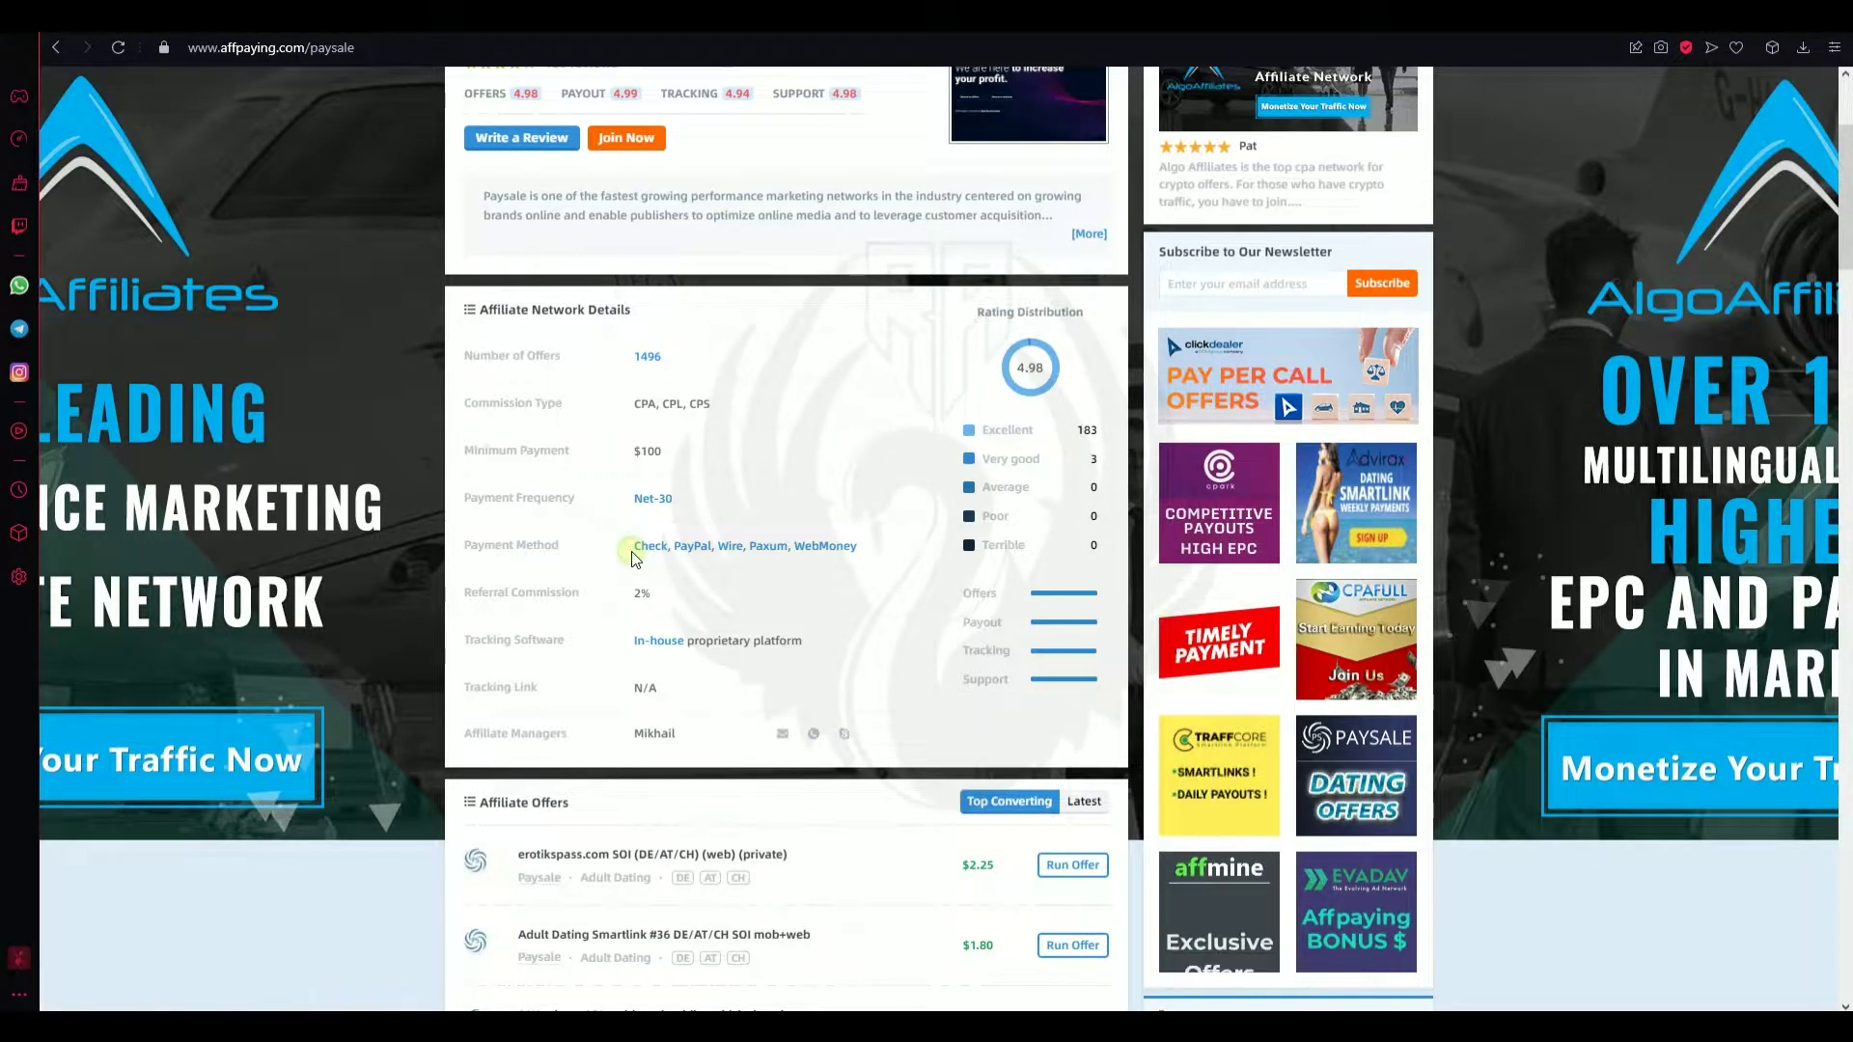
left_click_drag(632, 550, 677, 552)
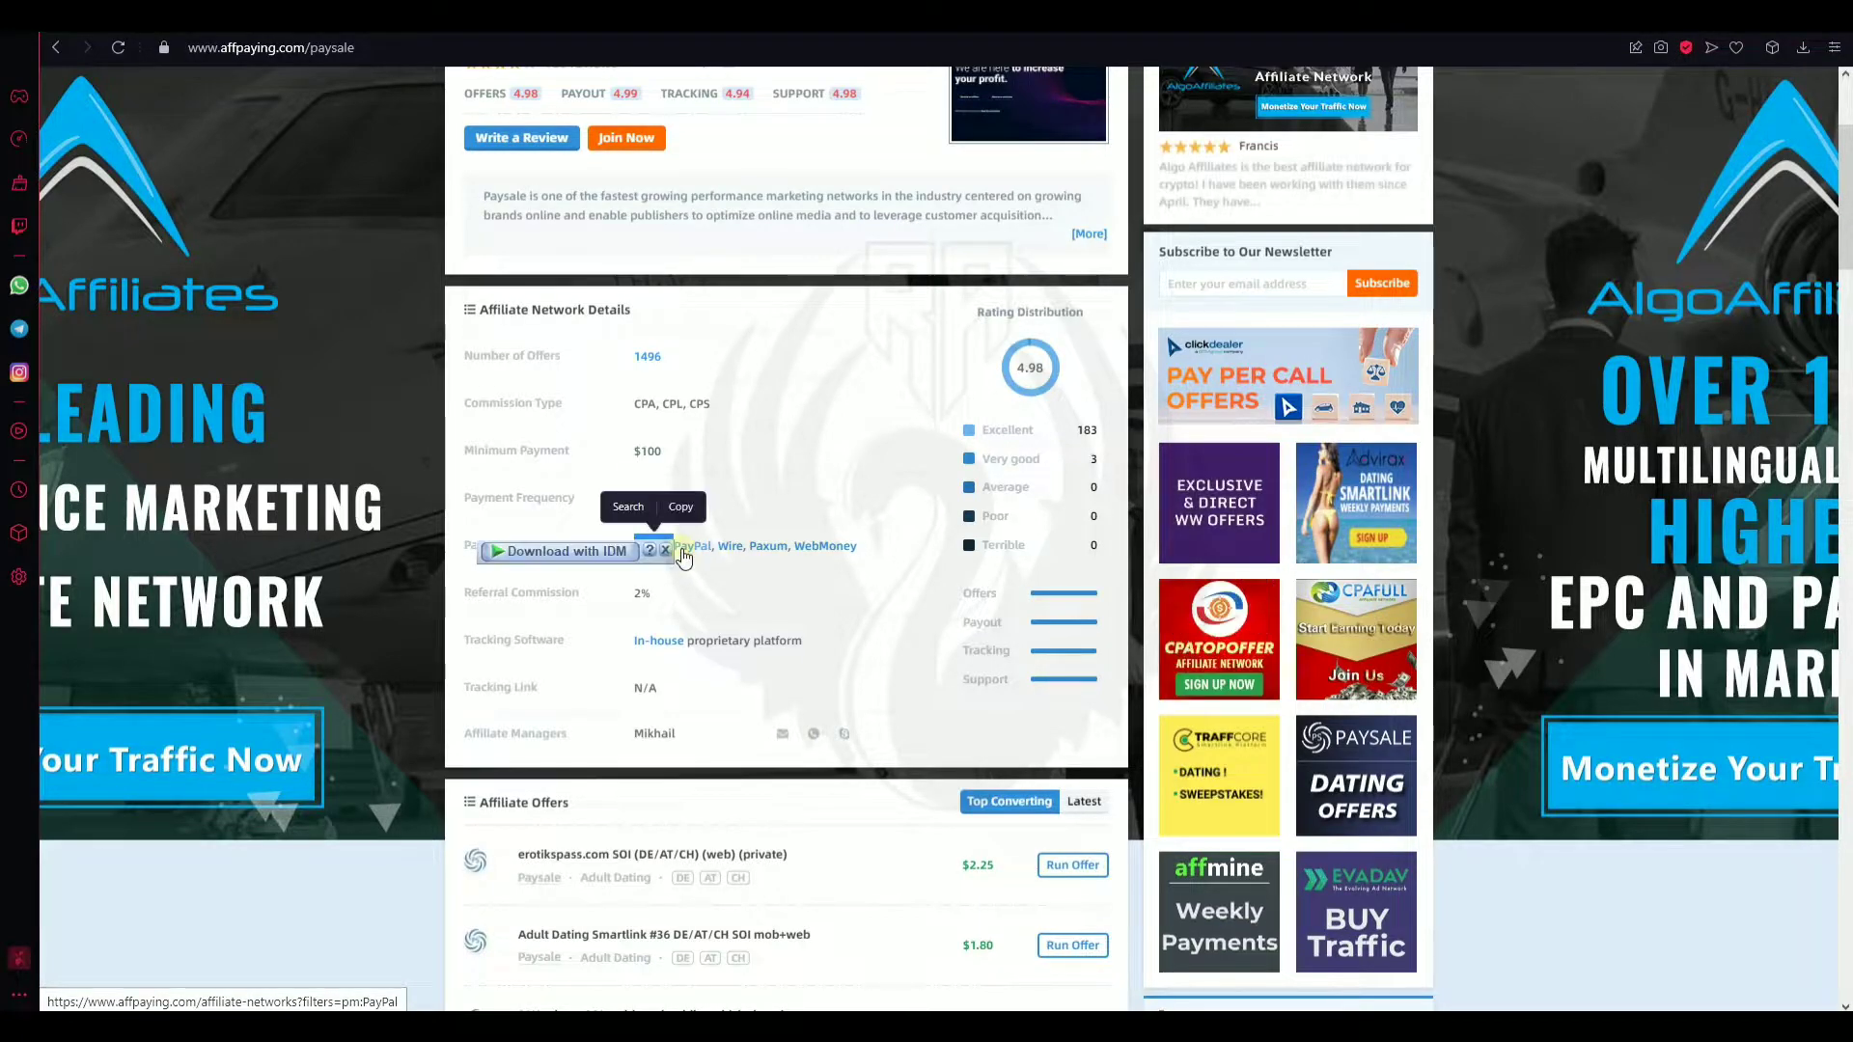
left_click(703, 562)
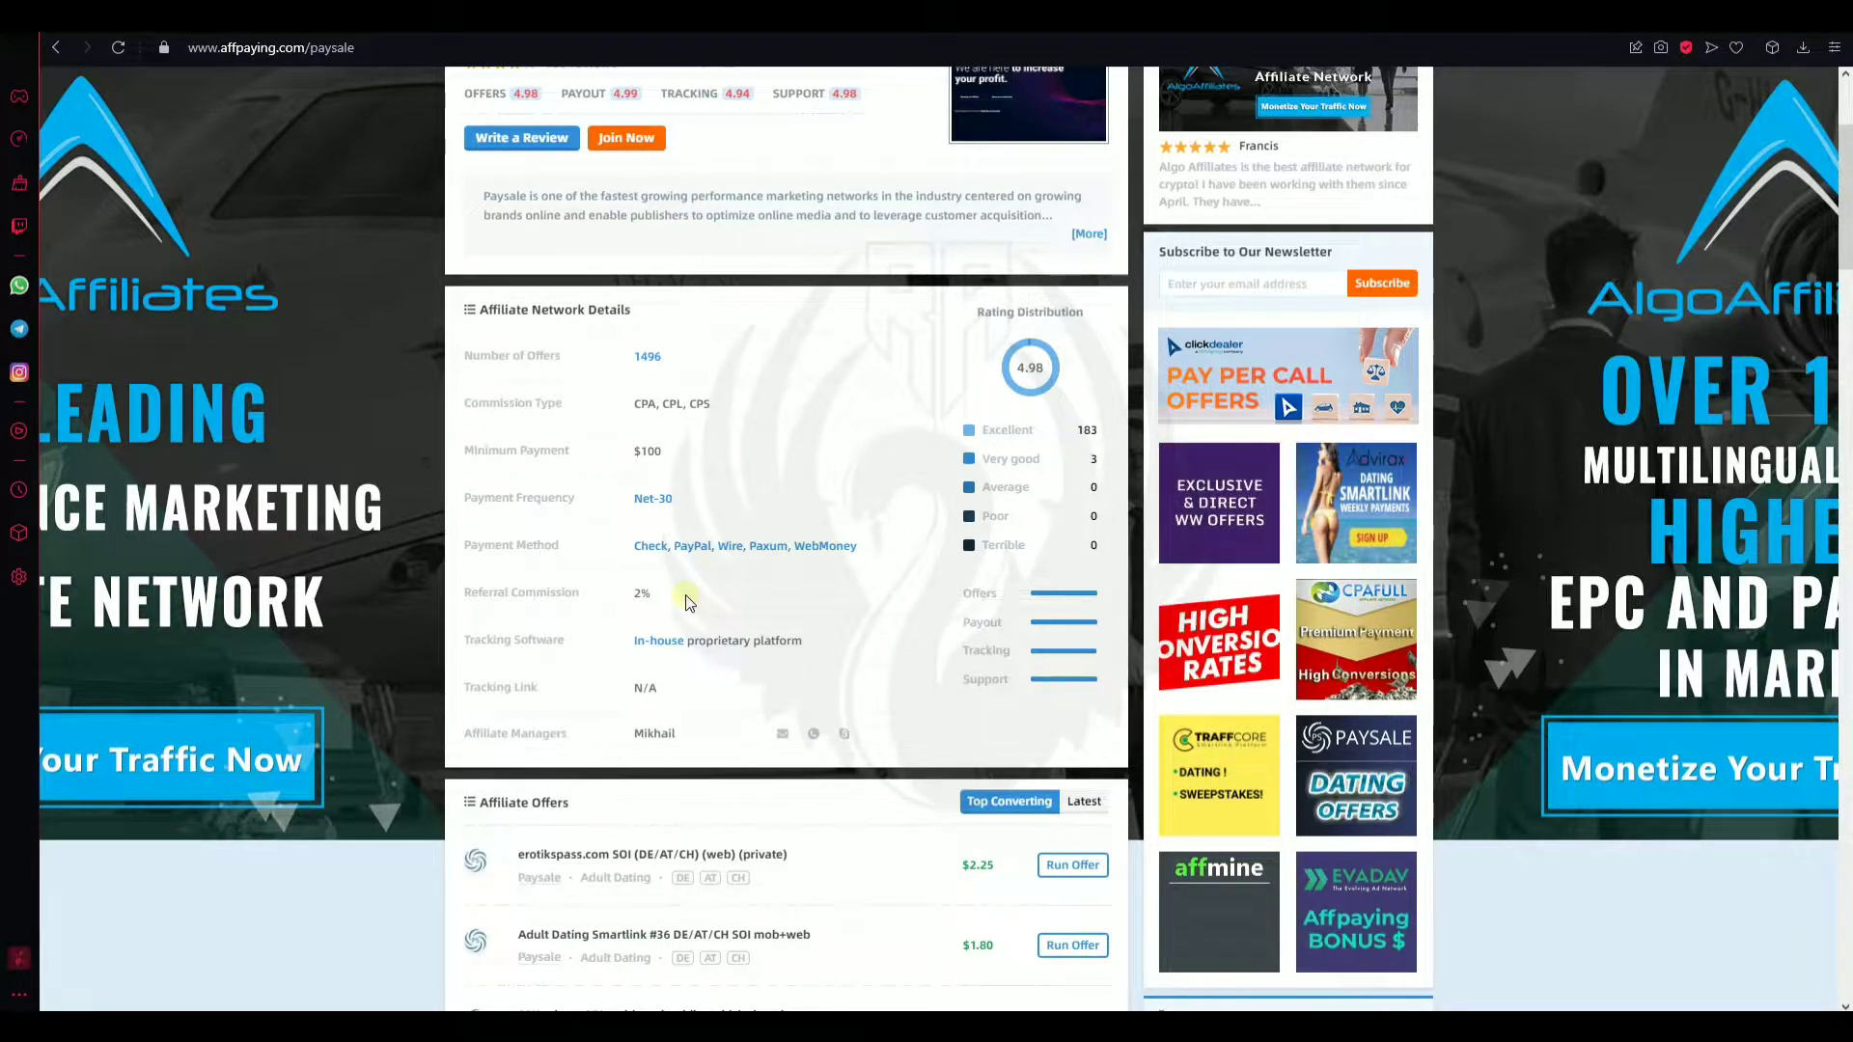
scroll(688, 603, "down", 1)
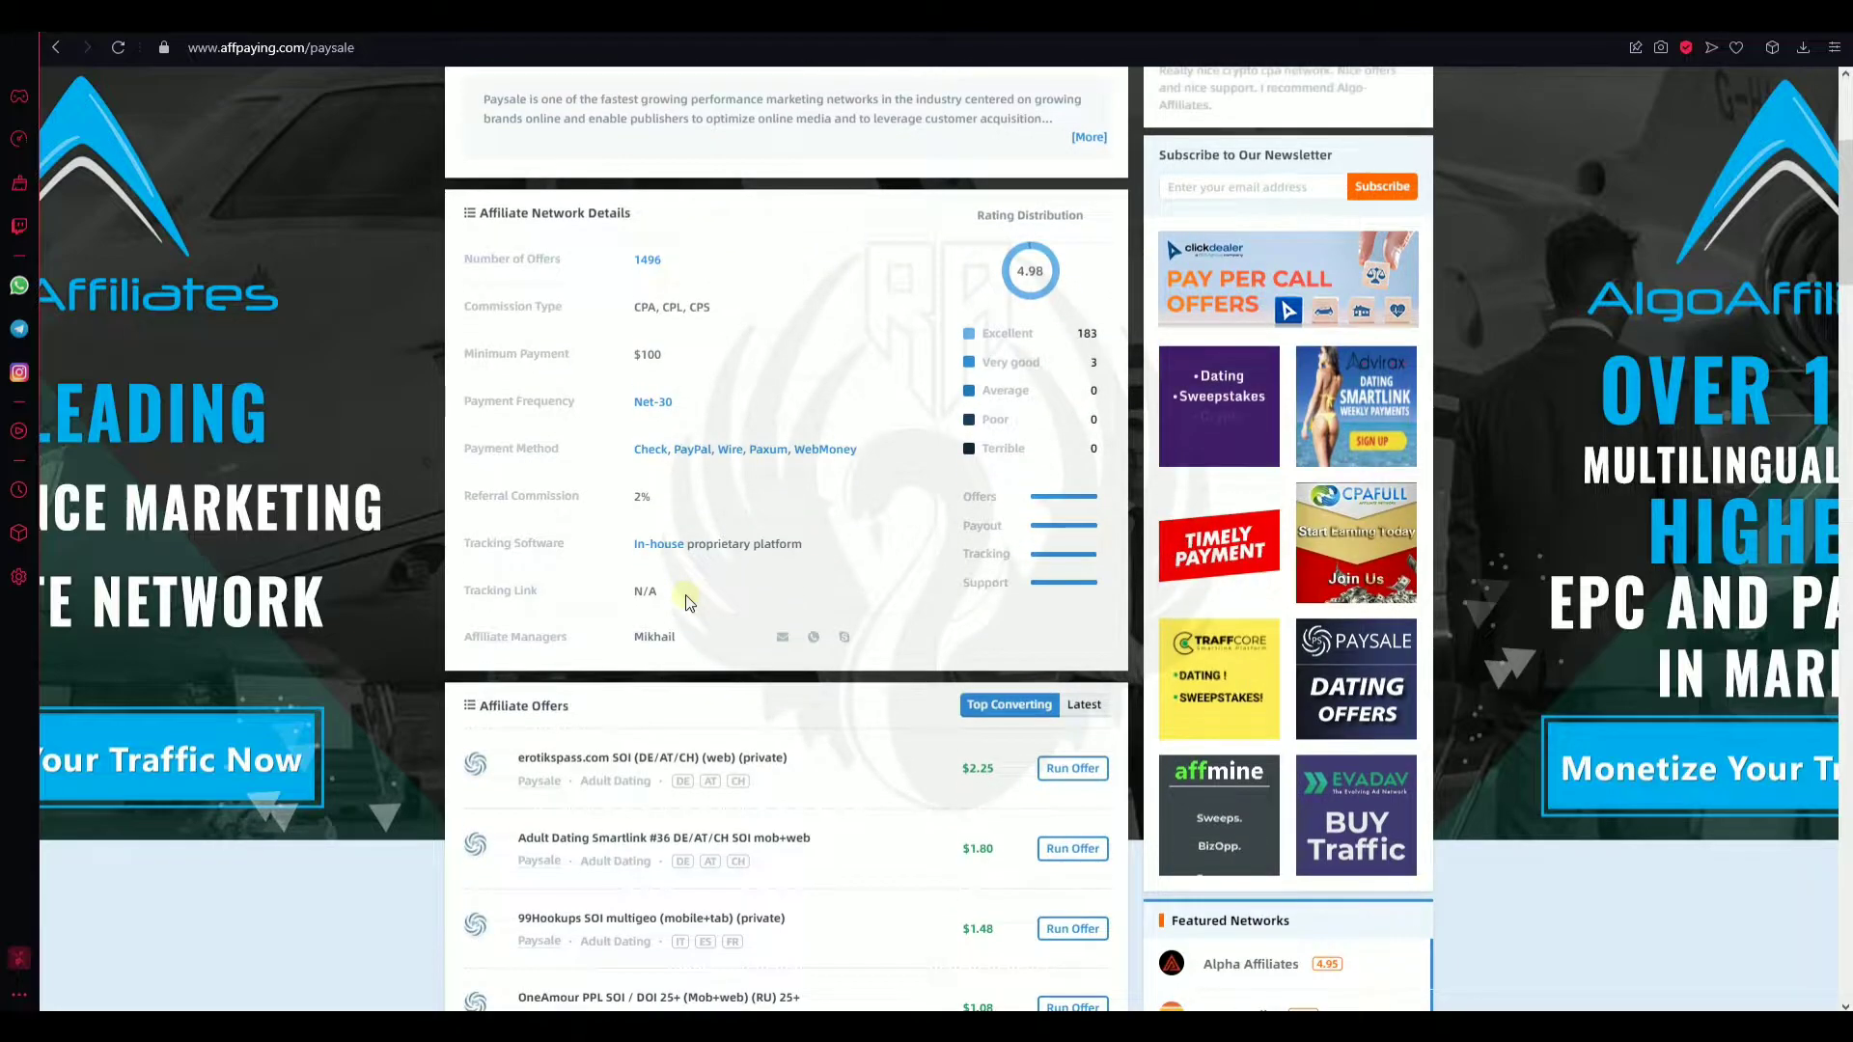
Step: Inspect the Paysale user reviews and enlarge the payment screenshots attached to the Nov 10 and second Nov 08 reviews
scroll(688, 602, "down", 7)
scroll(686, 603, "down", 6)
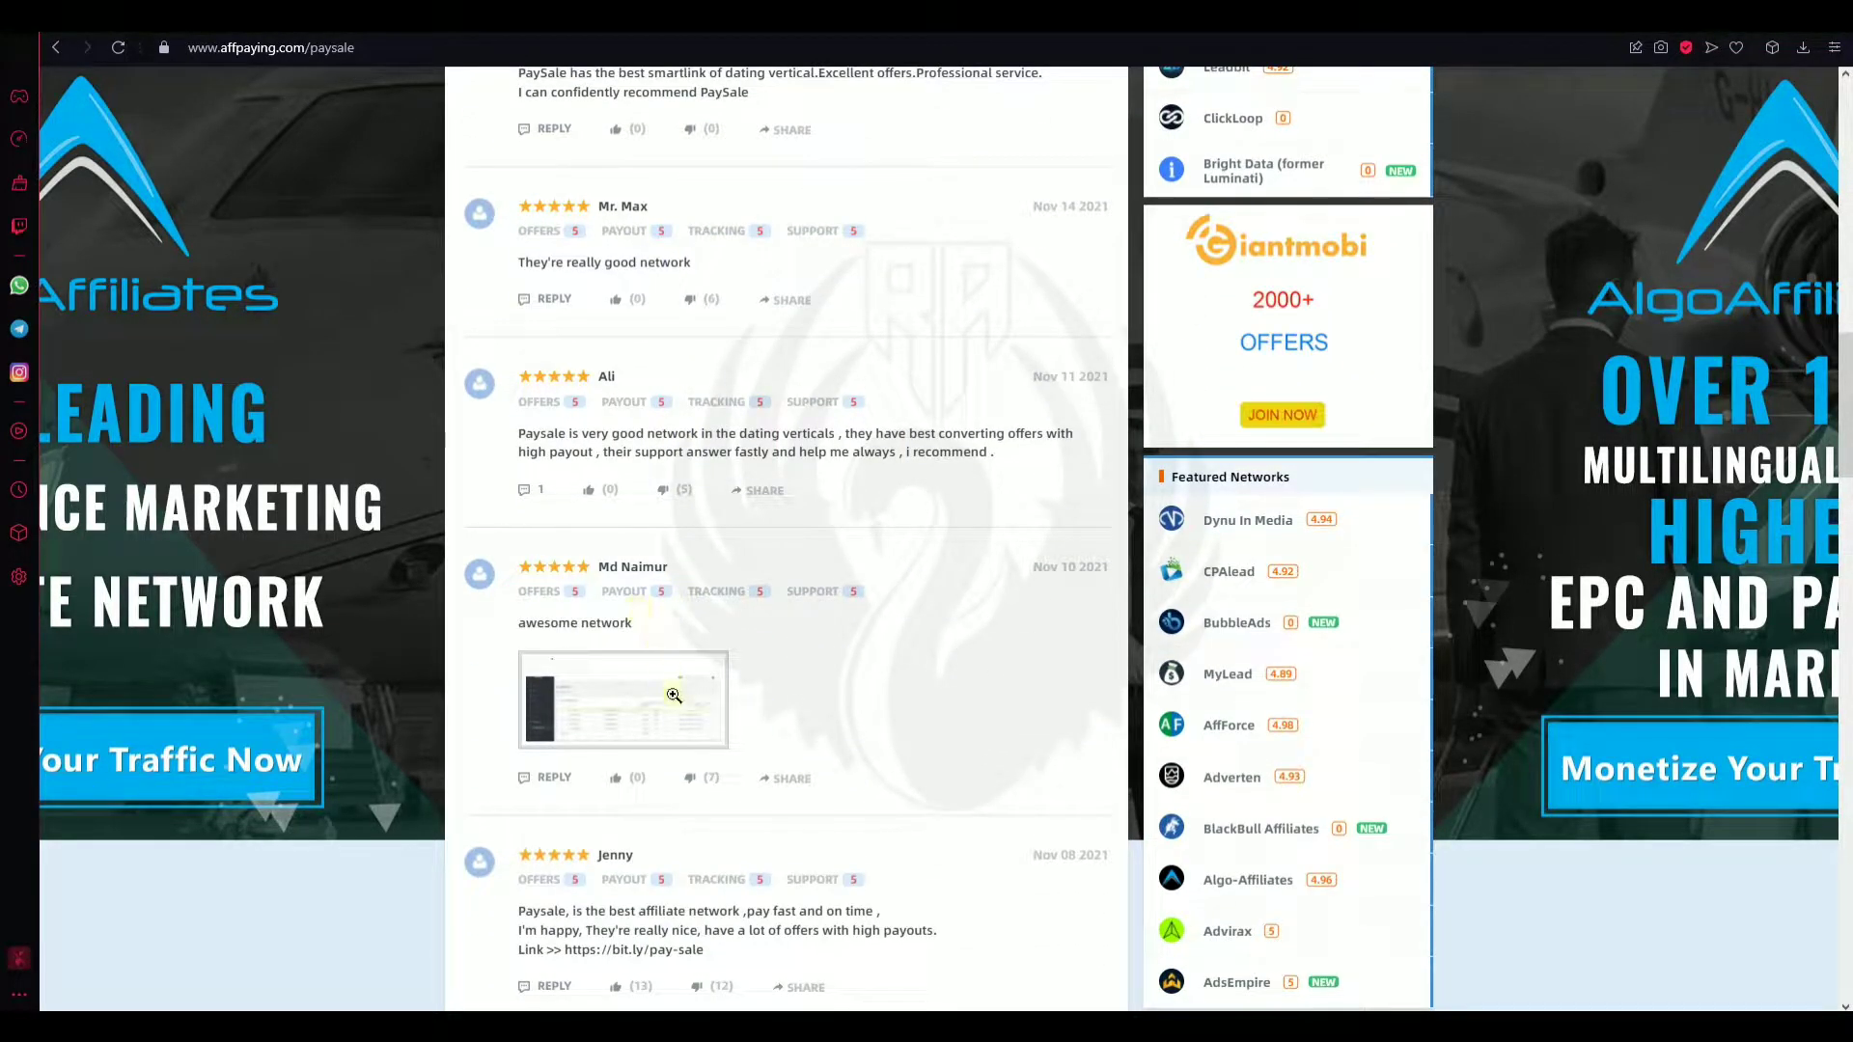
left_click(671, 687)
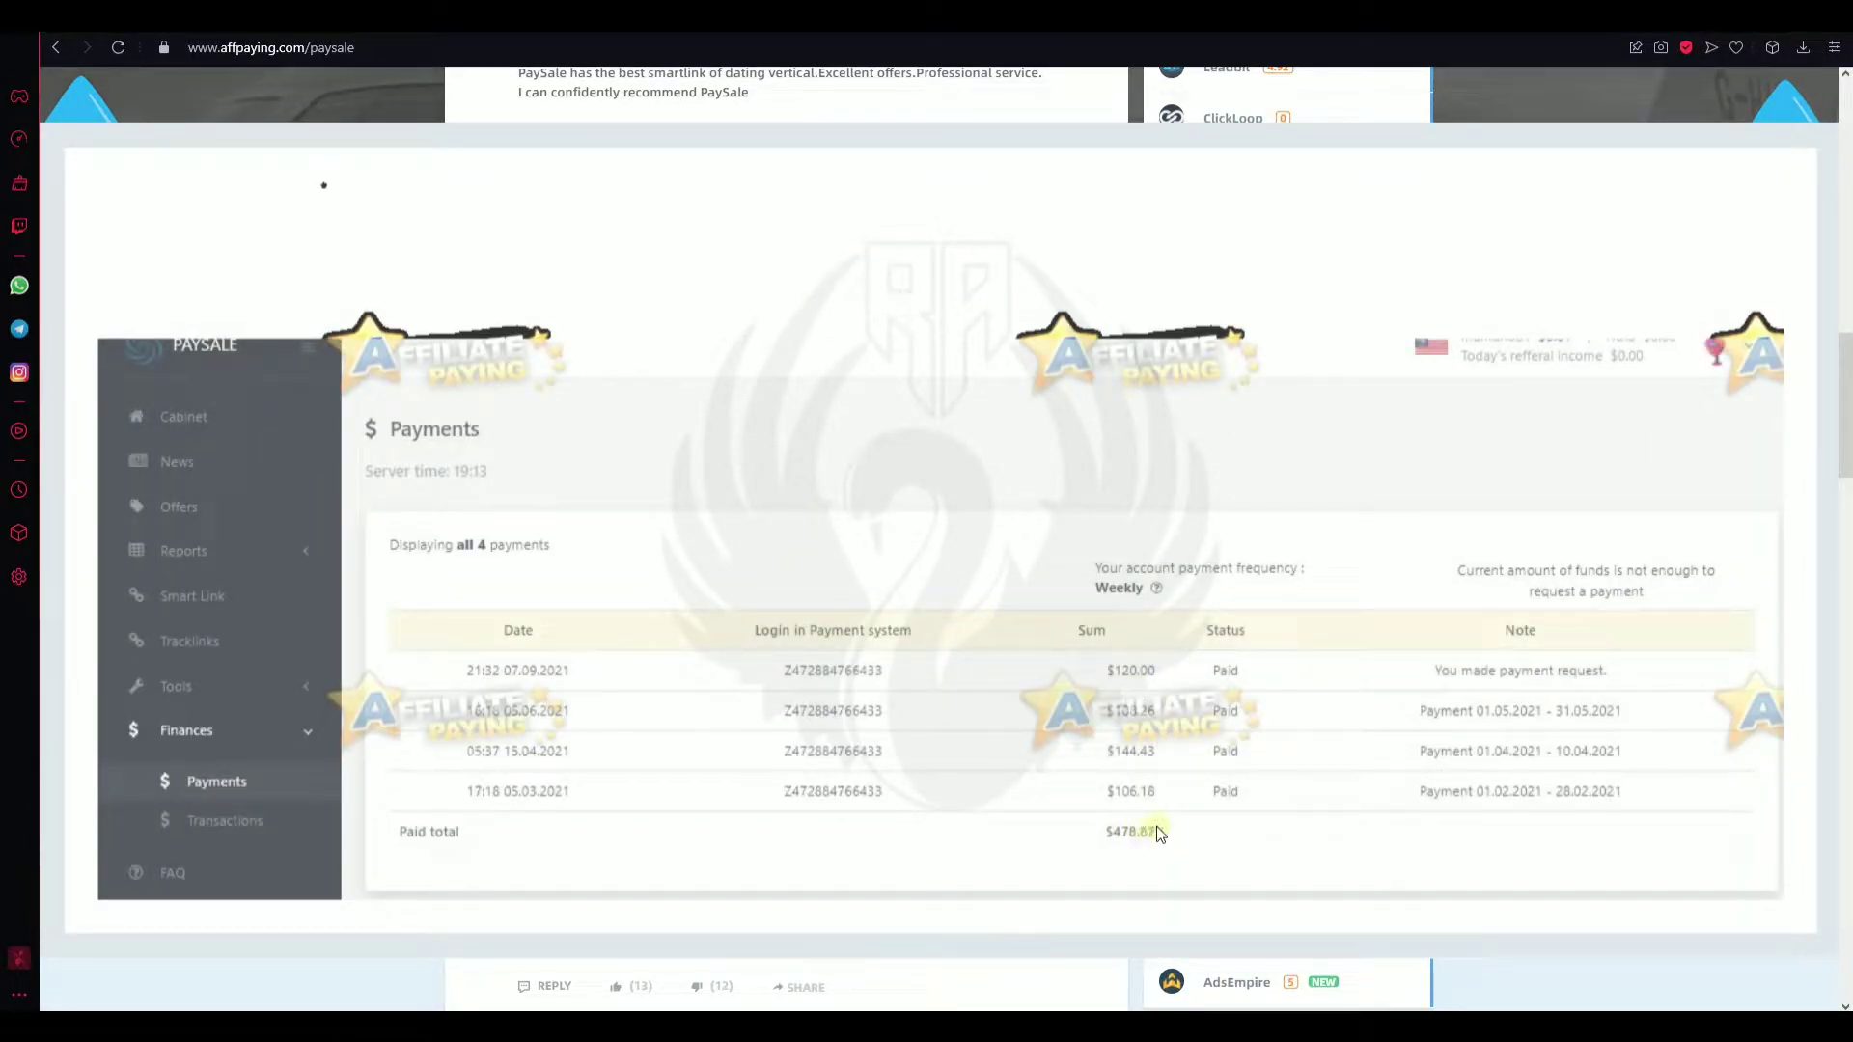
left_click(1303, 696)
scroll(943, 675, "down", 5)
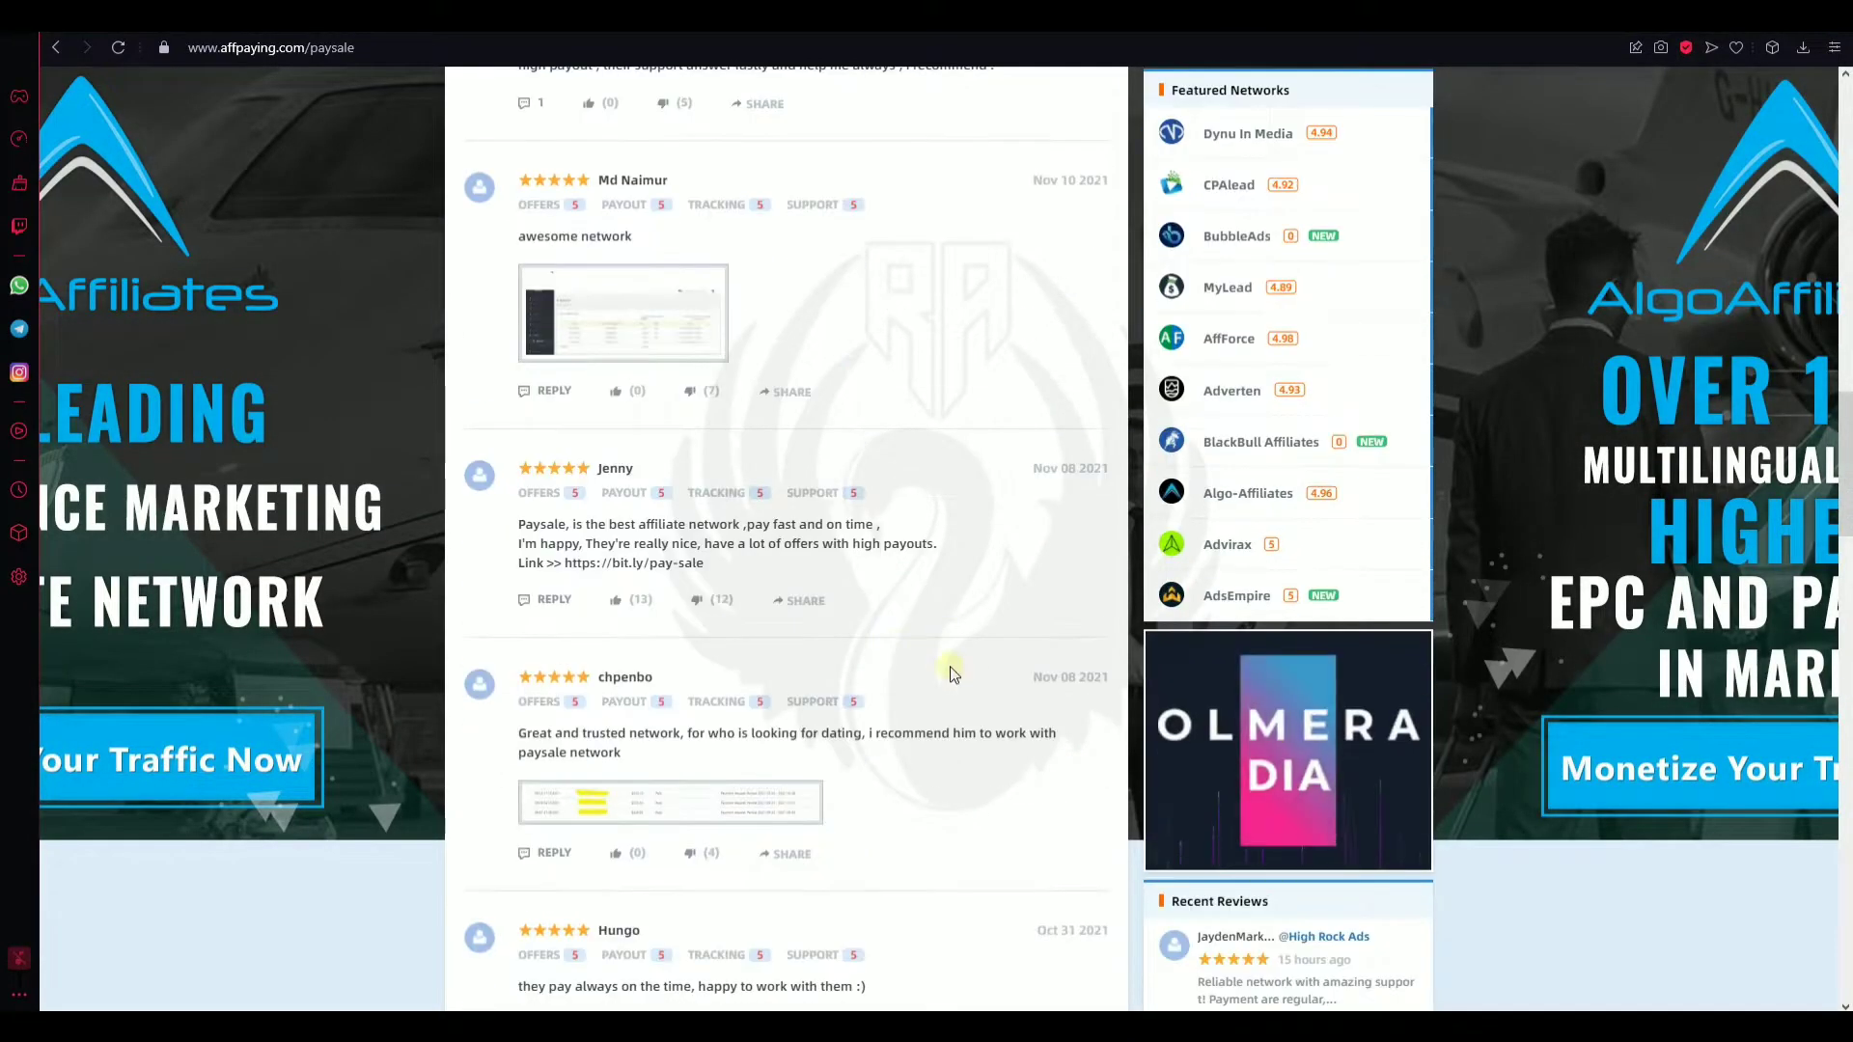
left_click(774, 621)
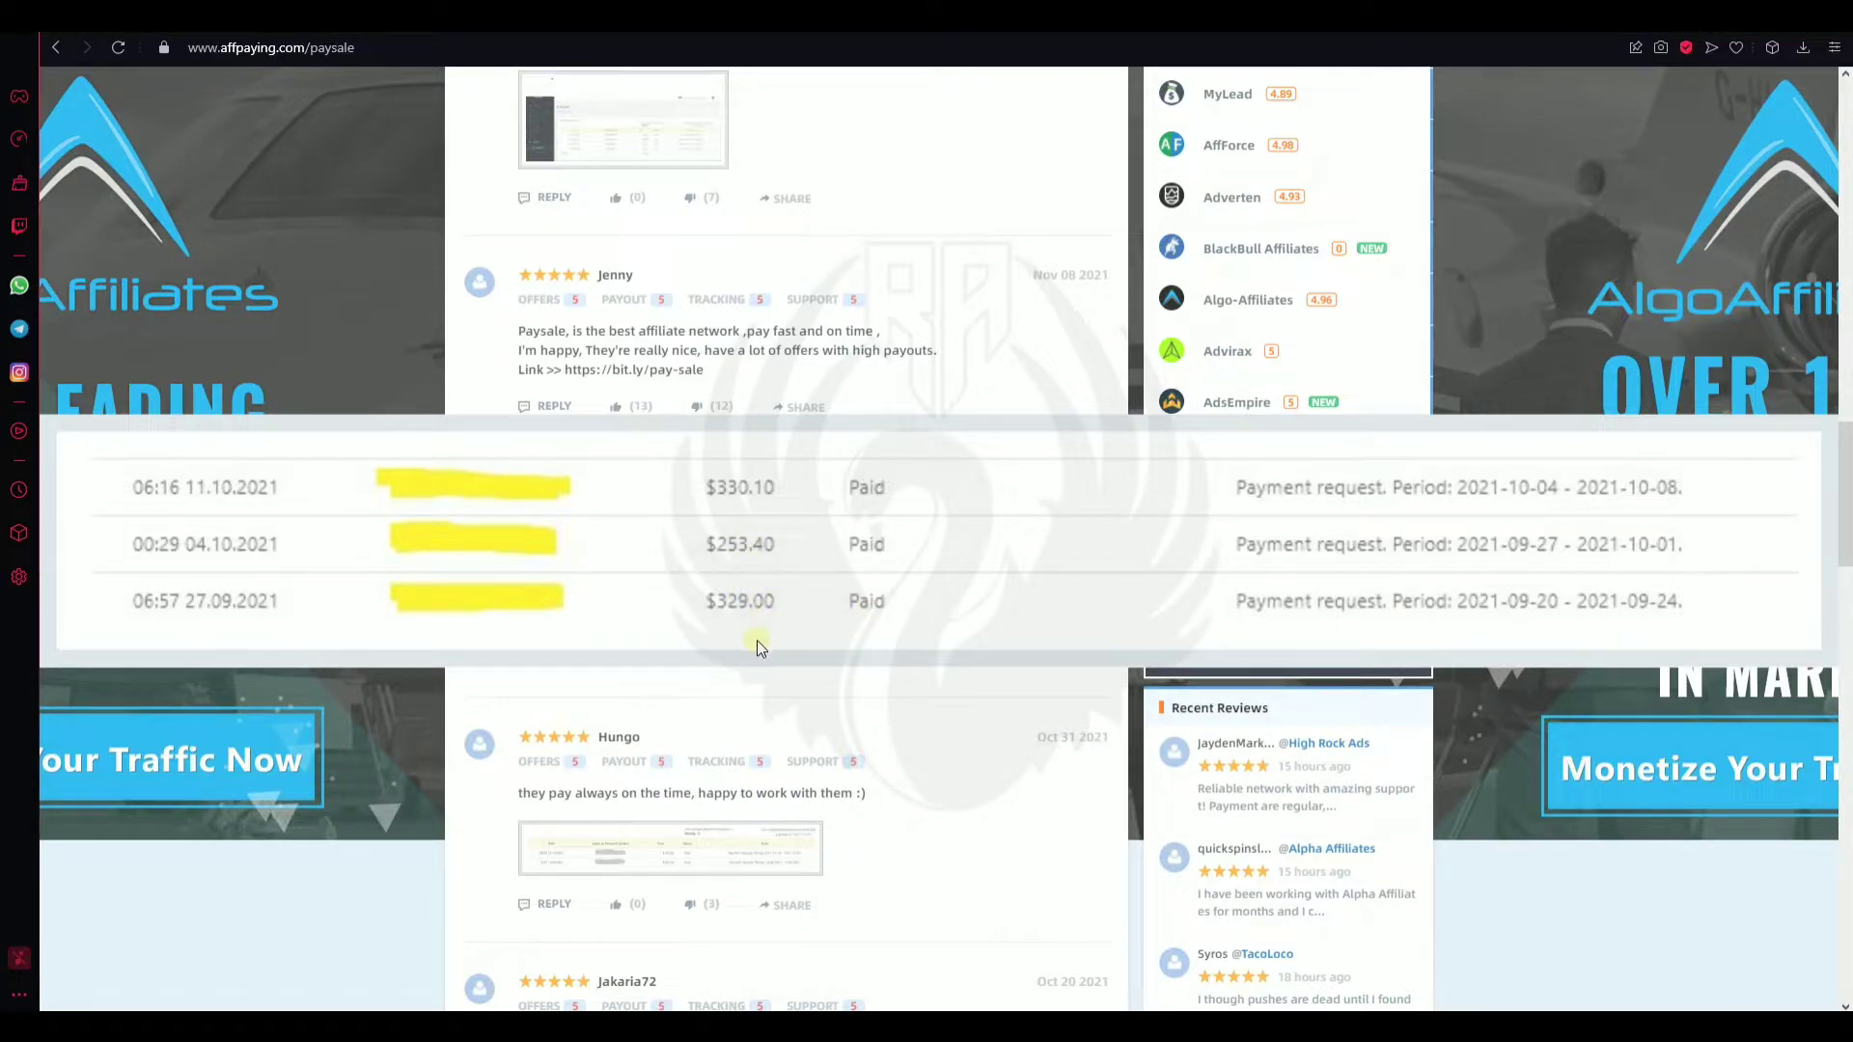
left_click(931, 711)
scroll(914, 695, "down", 4)
scroll(909, 687, "up", 4)
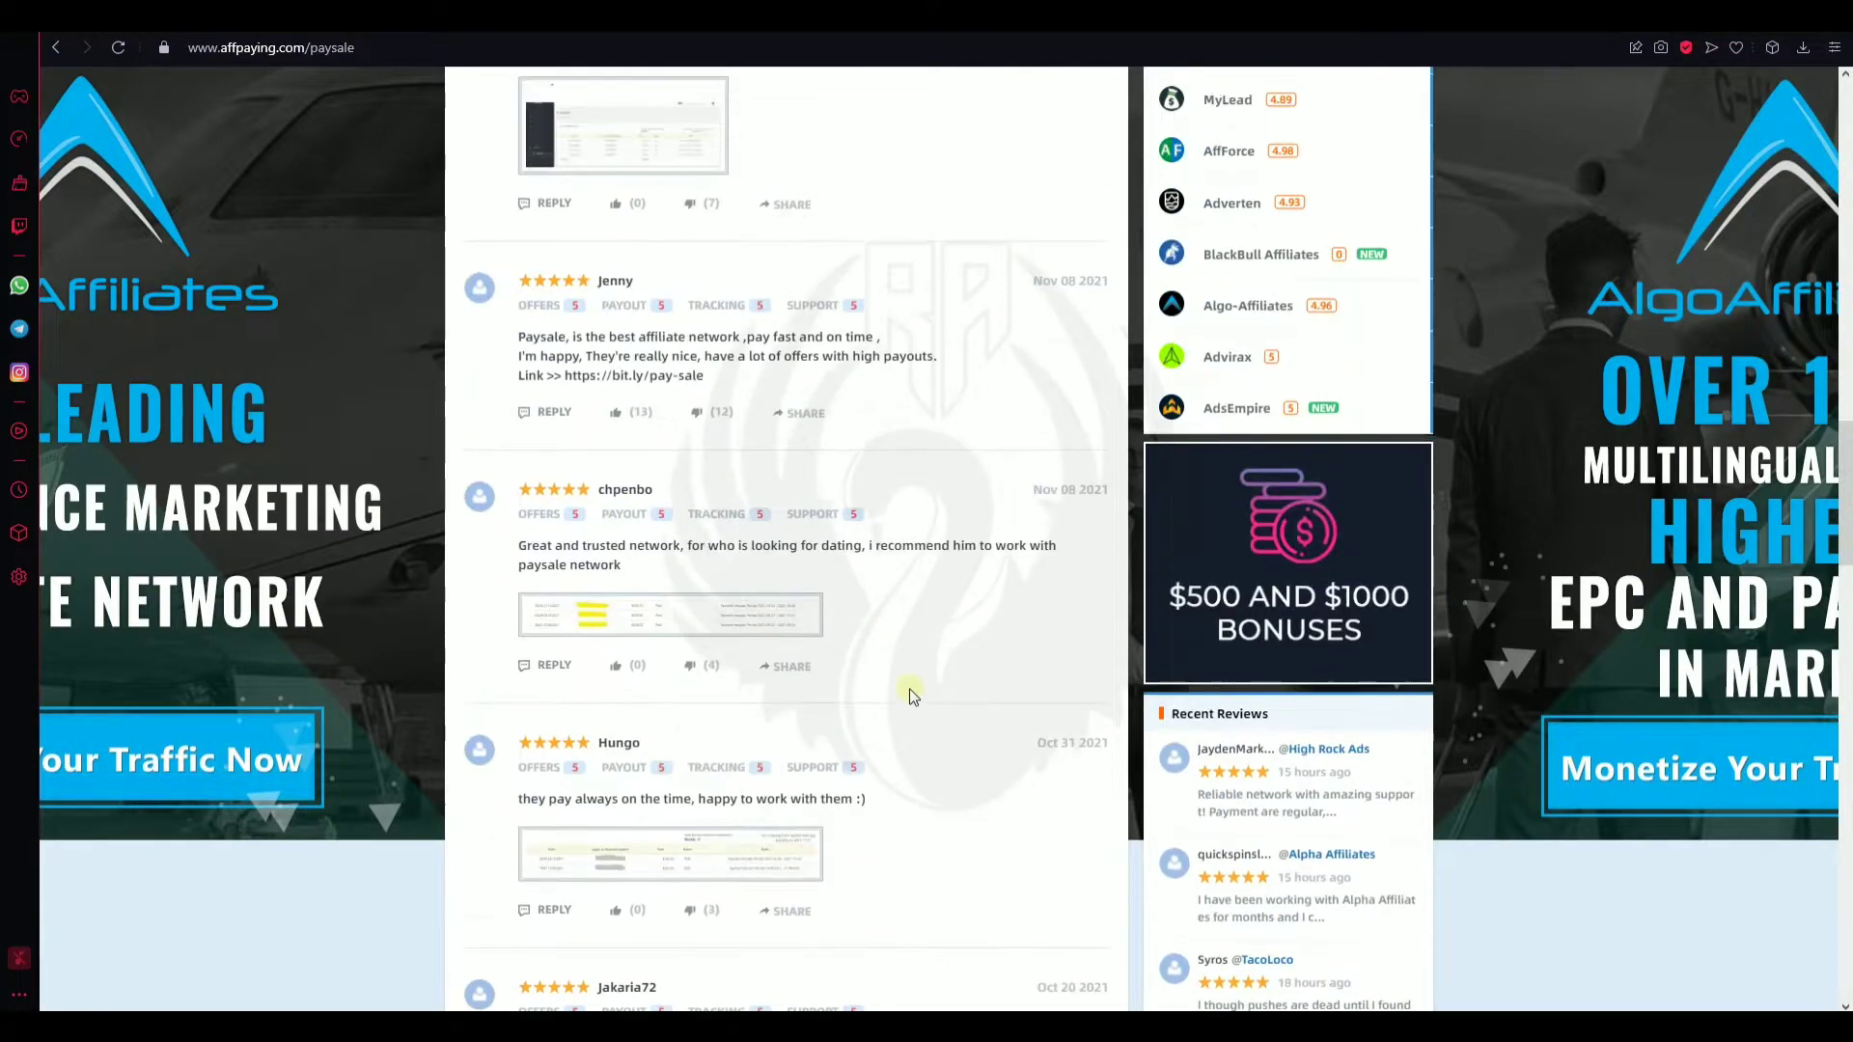
scroll(909, 687, "up", 5)
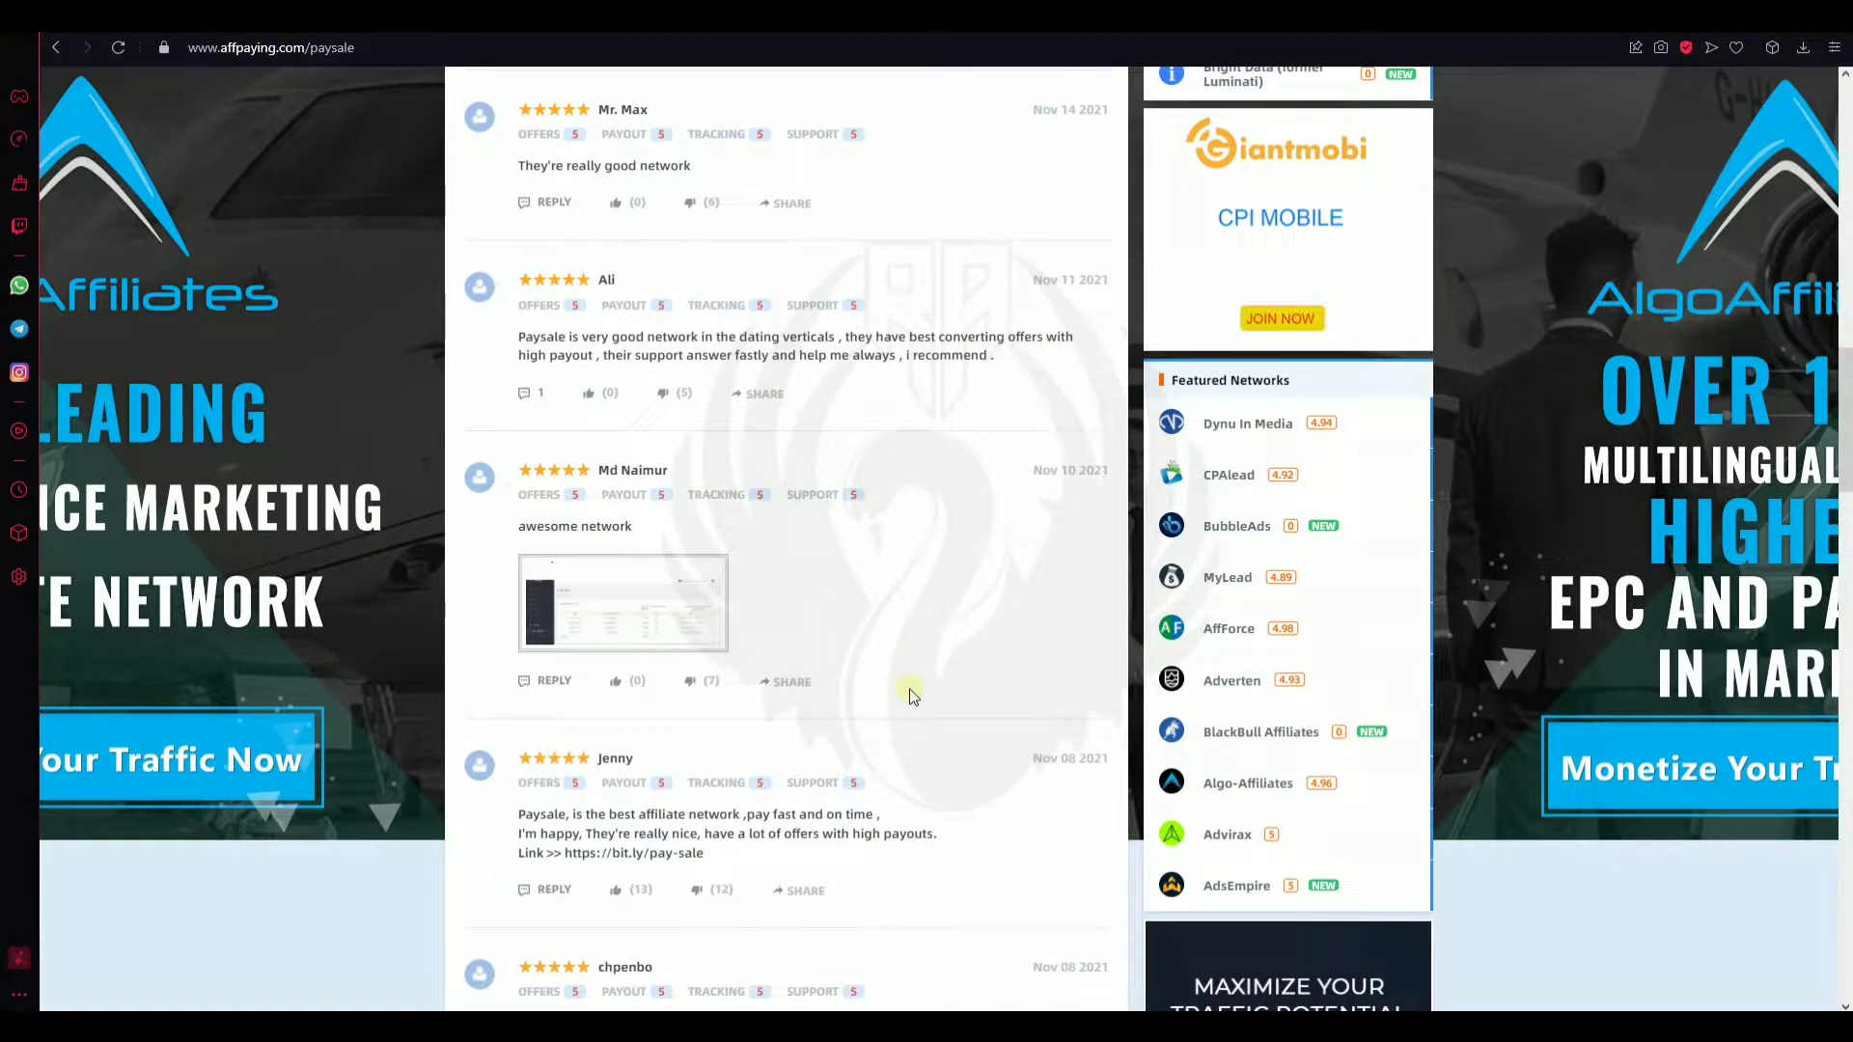
scroll(909, 687, "up", 4)
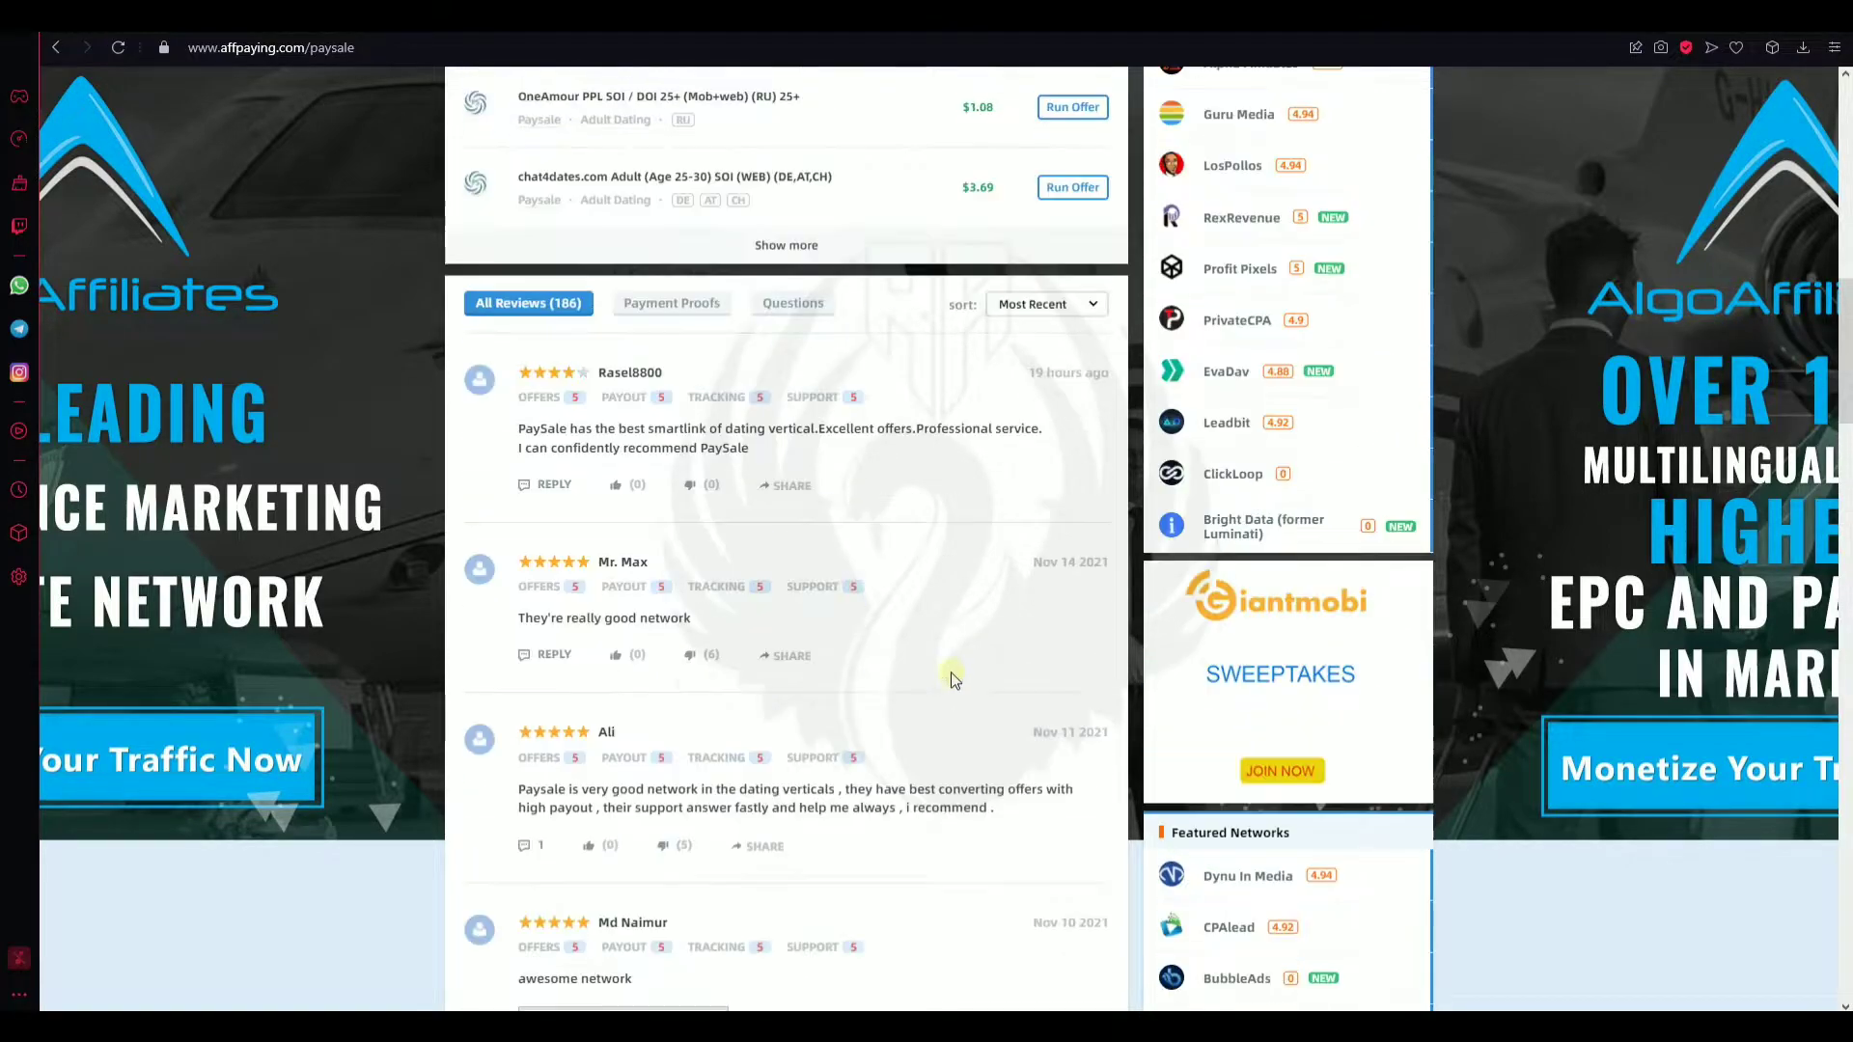
scroll(952, 680, "up", 10)
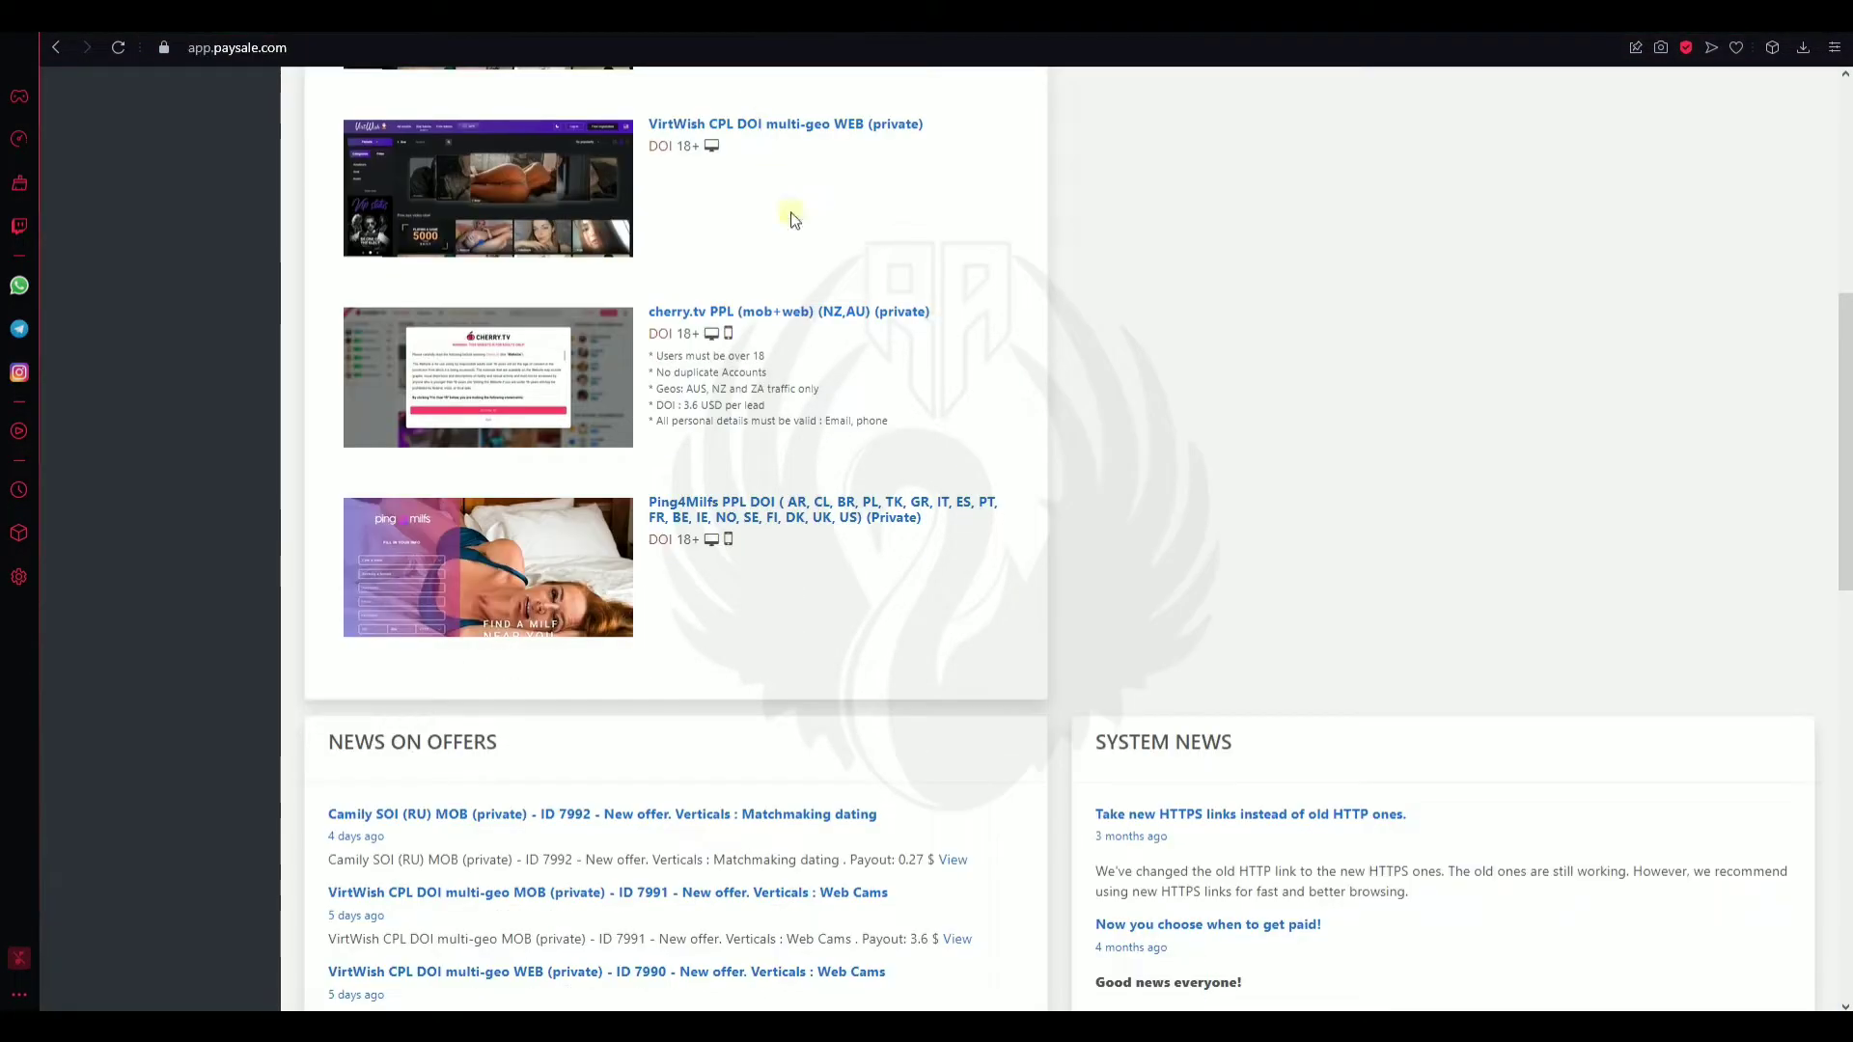
Step: Switch to the Paysale dashboard and look through the latest announcements in its News section
scroll(861, 454, "up", 8)
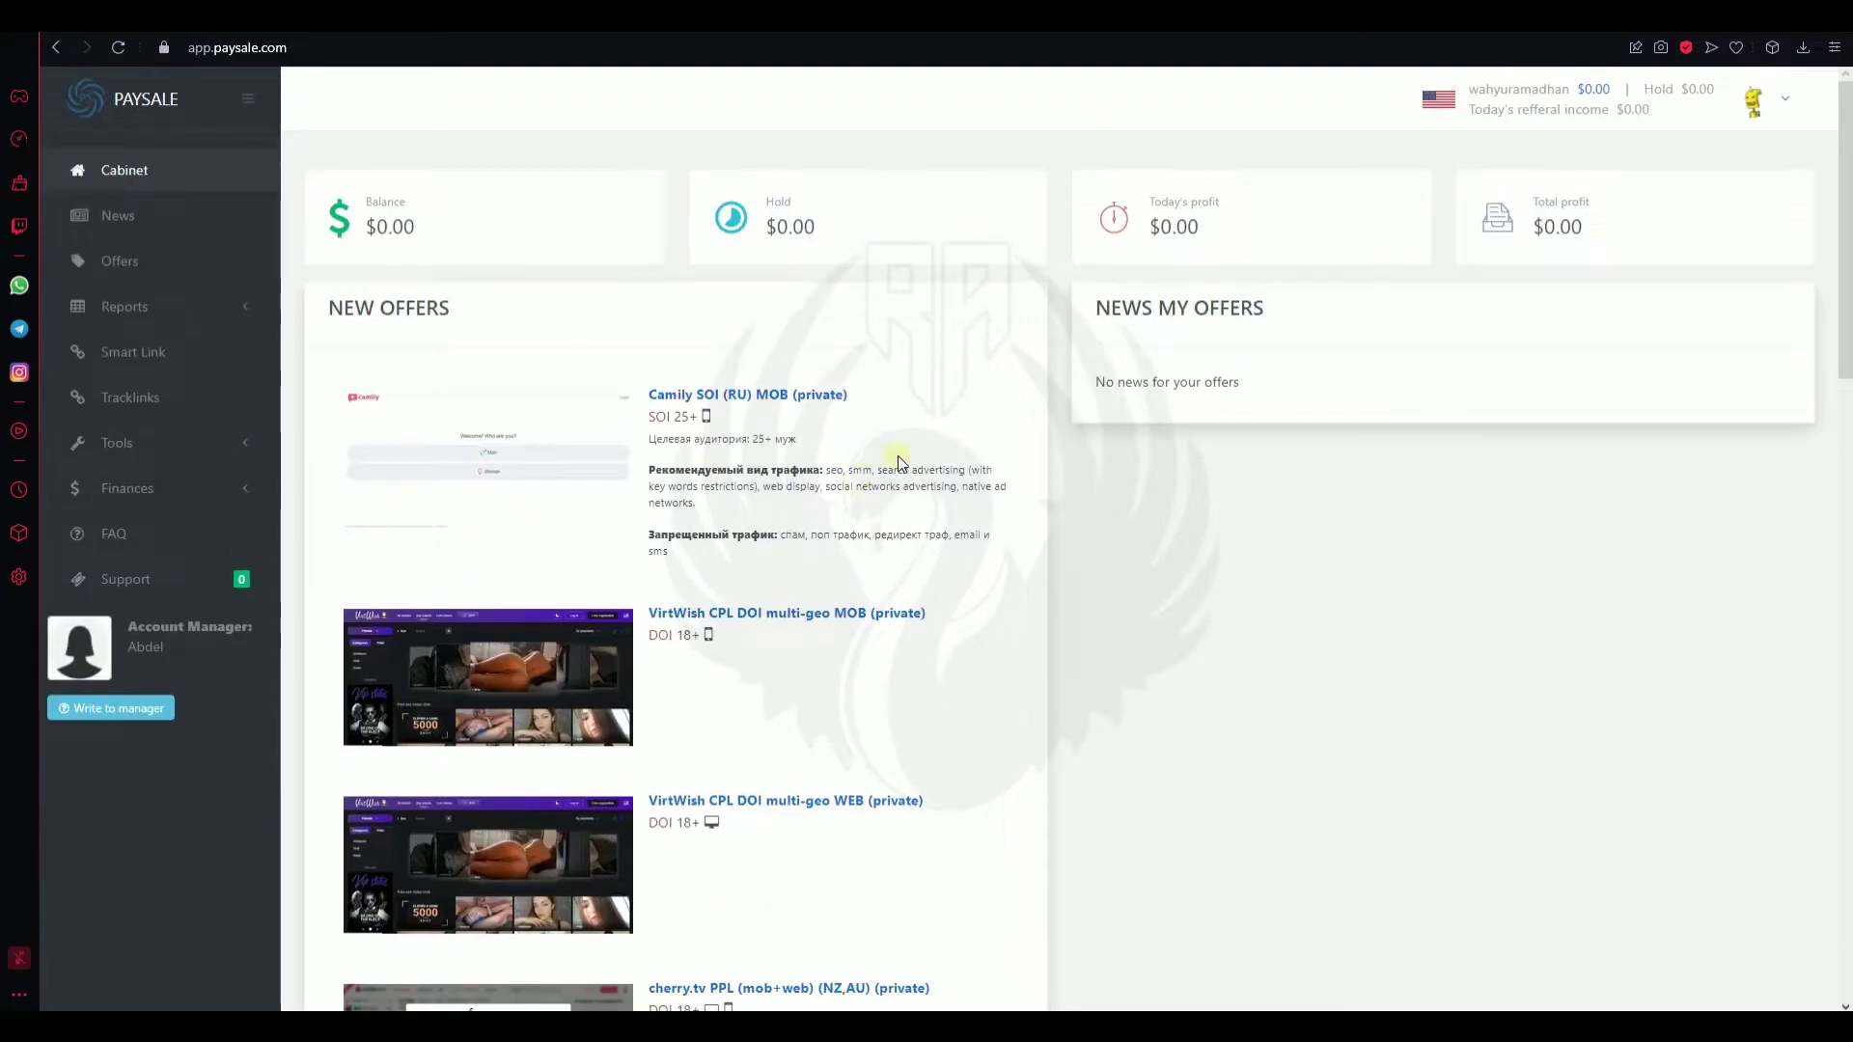
left_click(190, 216)
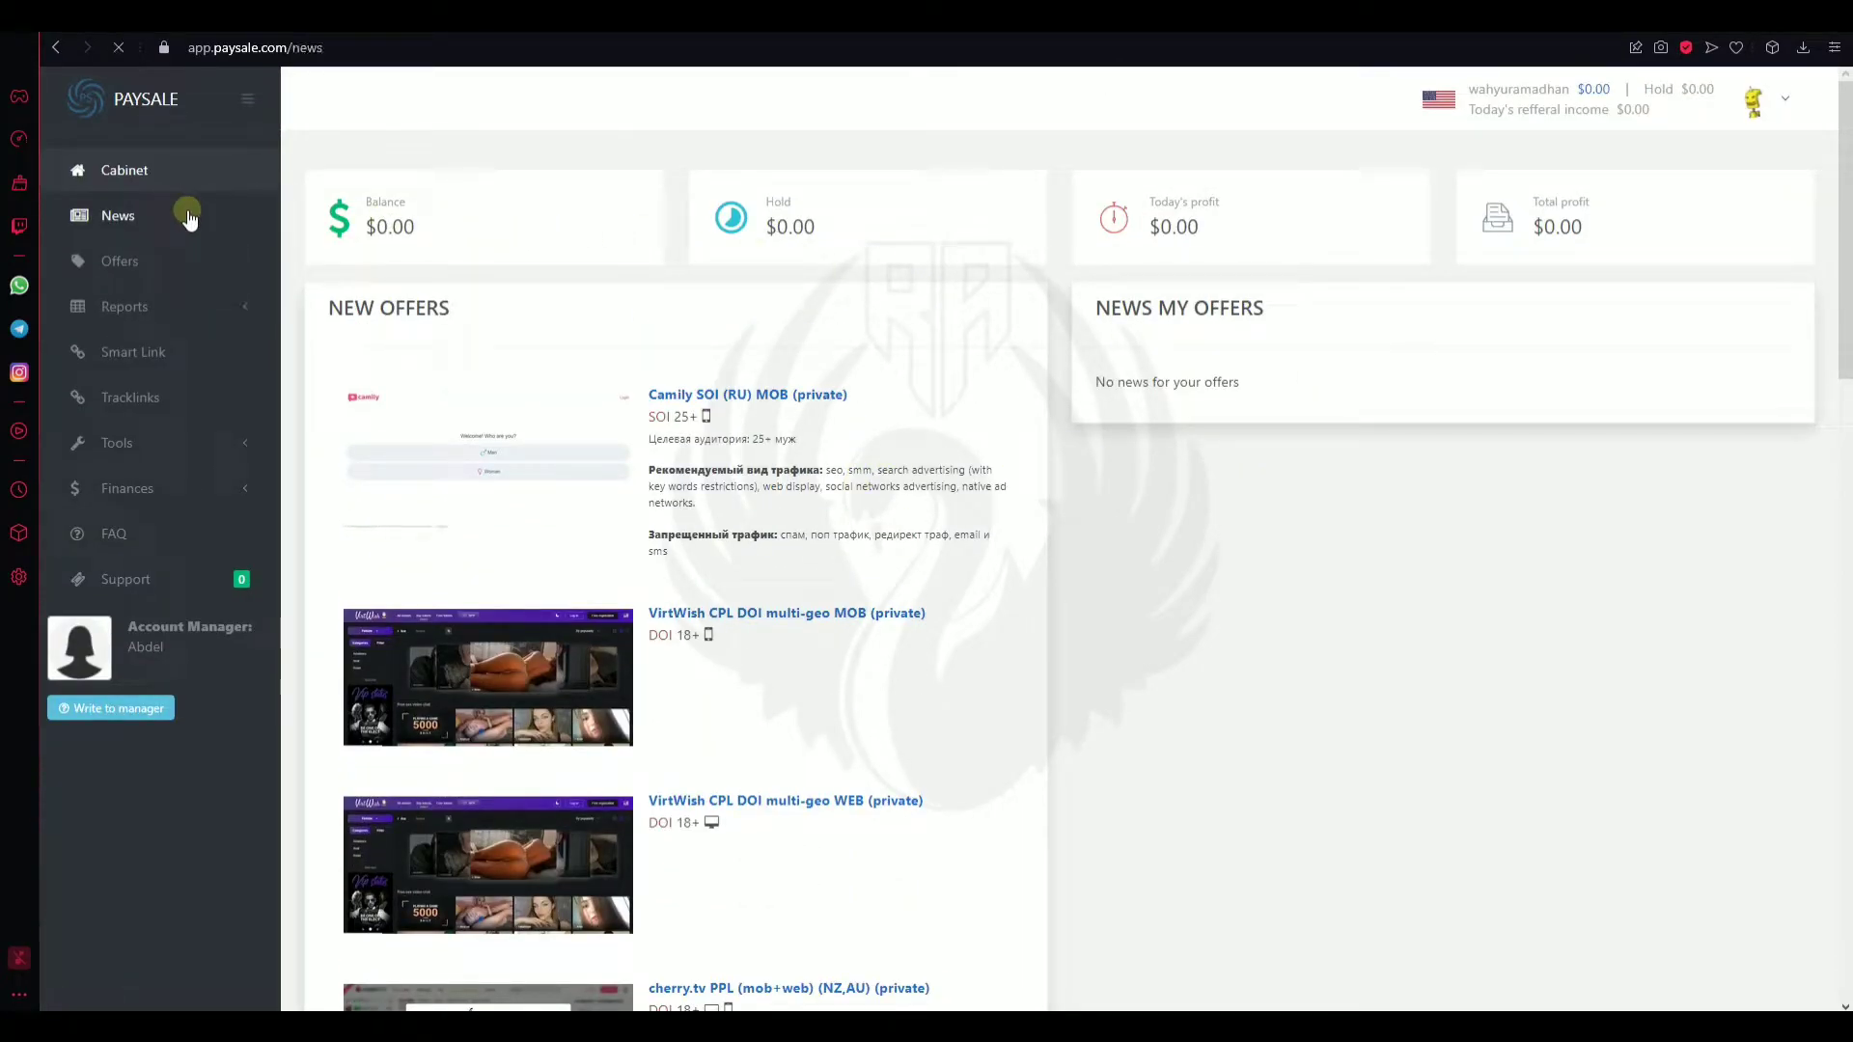
scroll(482, 326, "down", 2)
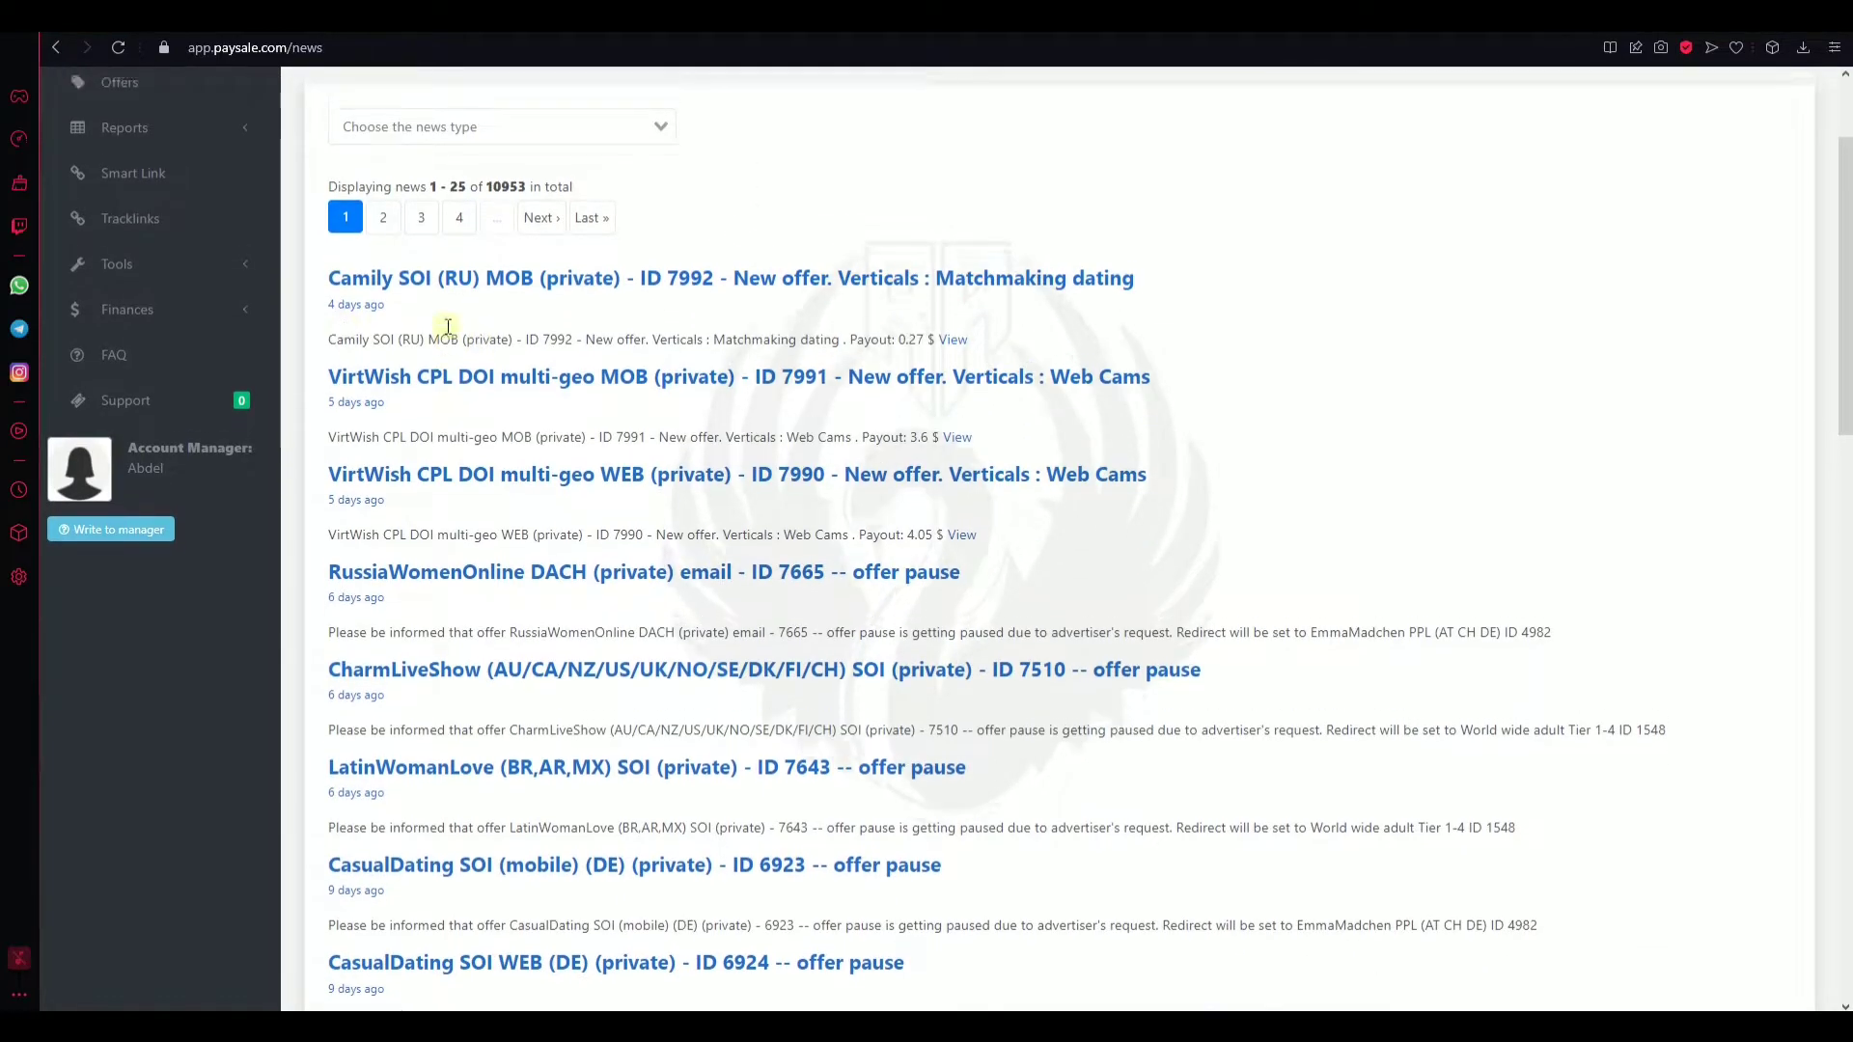
scroll(415, 319, "up", 2)
scroll(703, 561, "down", 1)
scroll(772, 569, "down", 3)
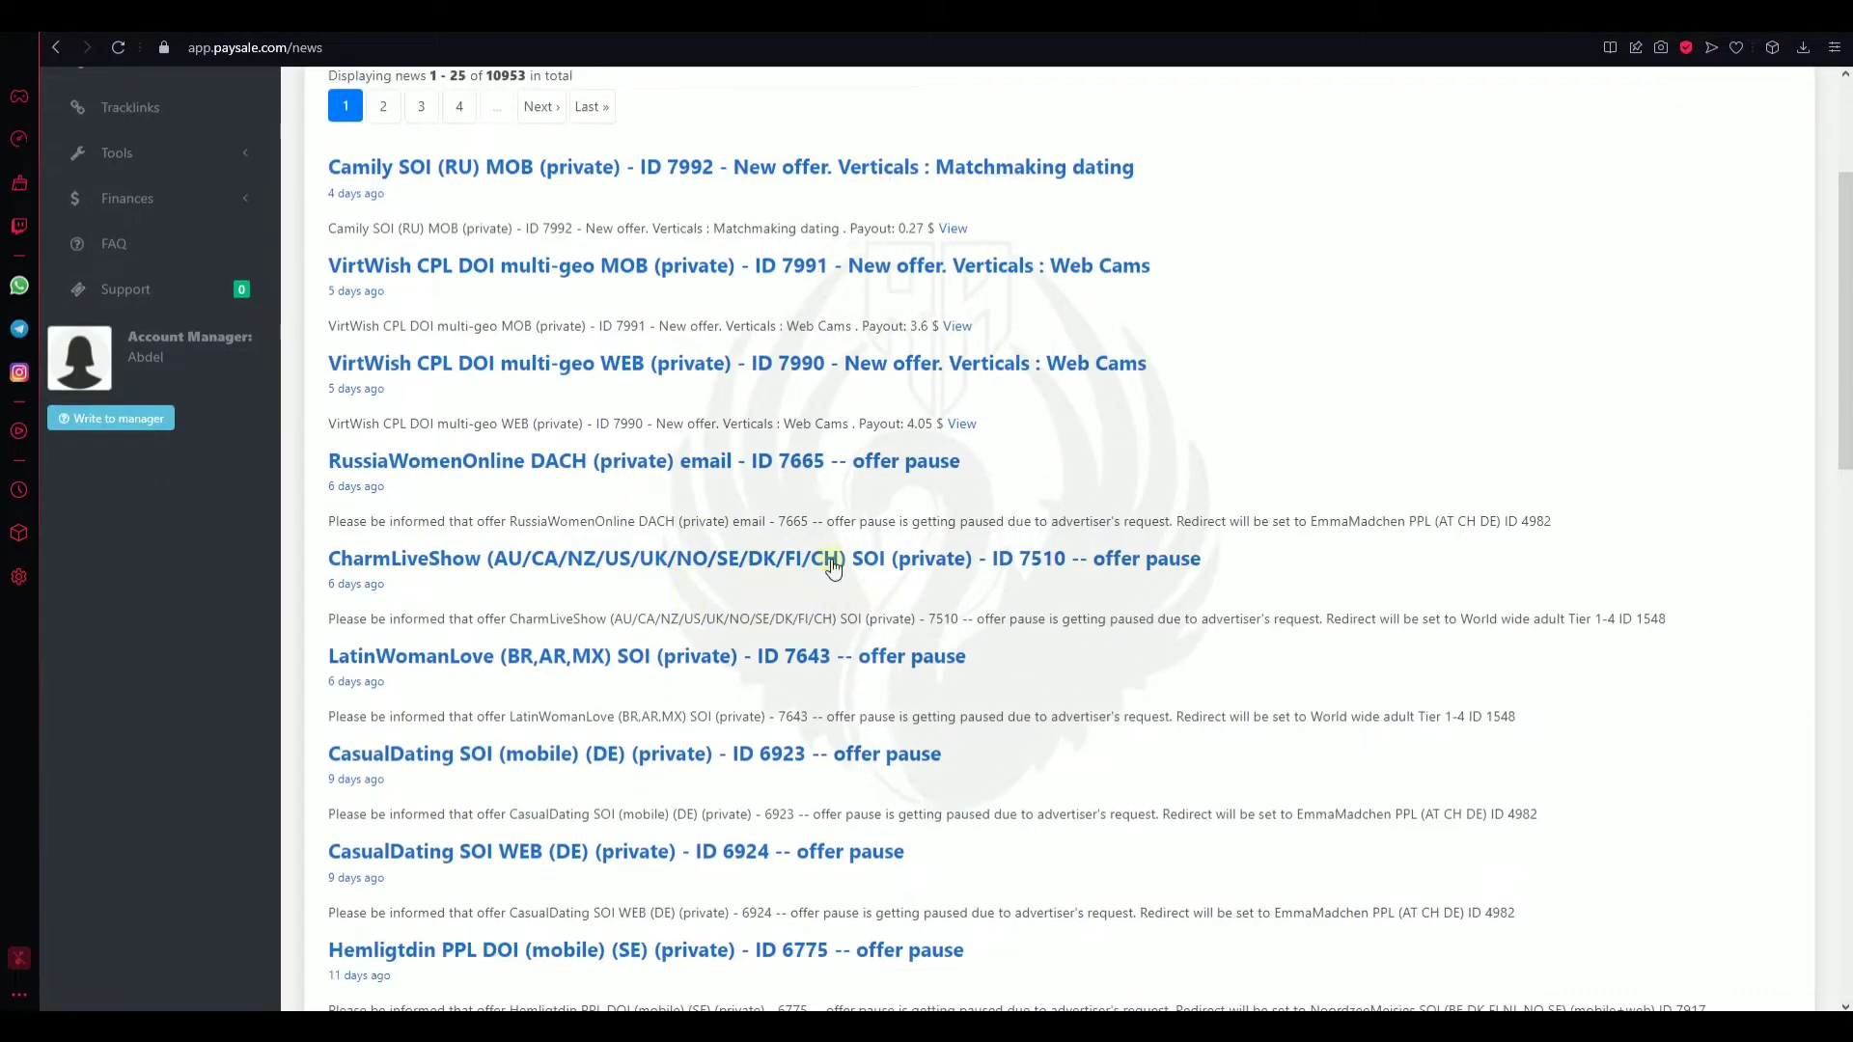
scroll(849, 598, "up", 4)
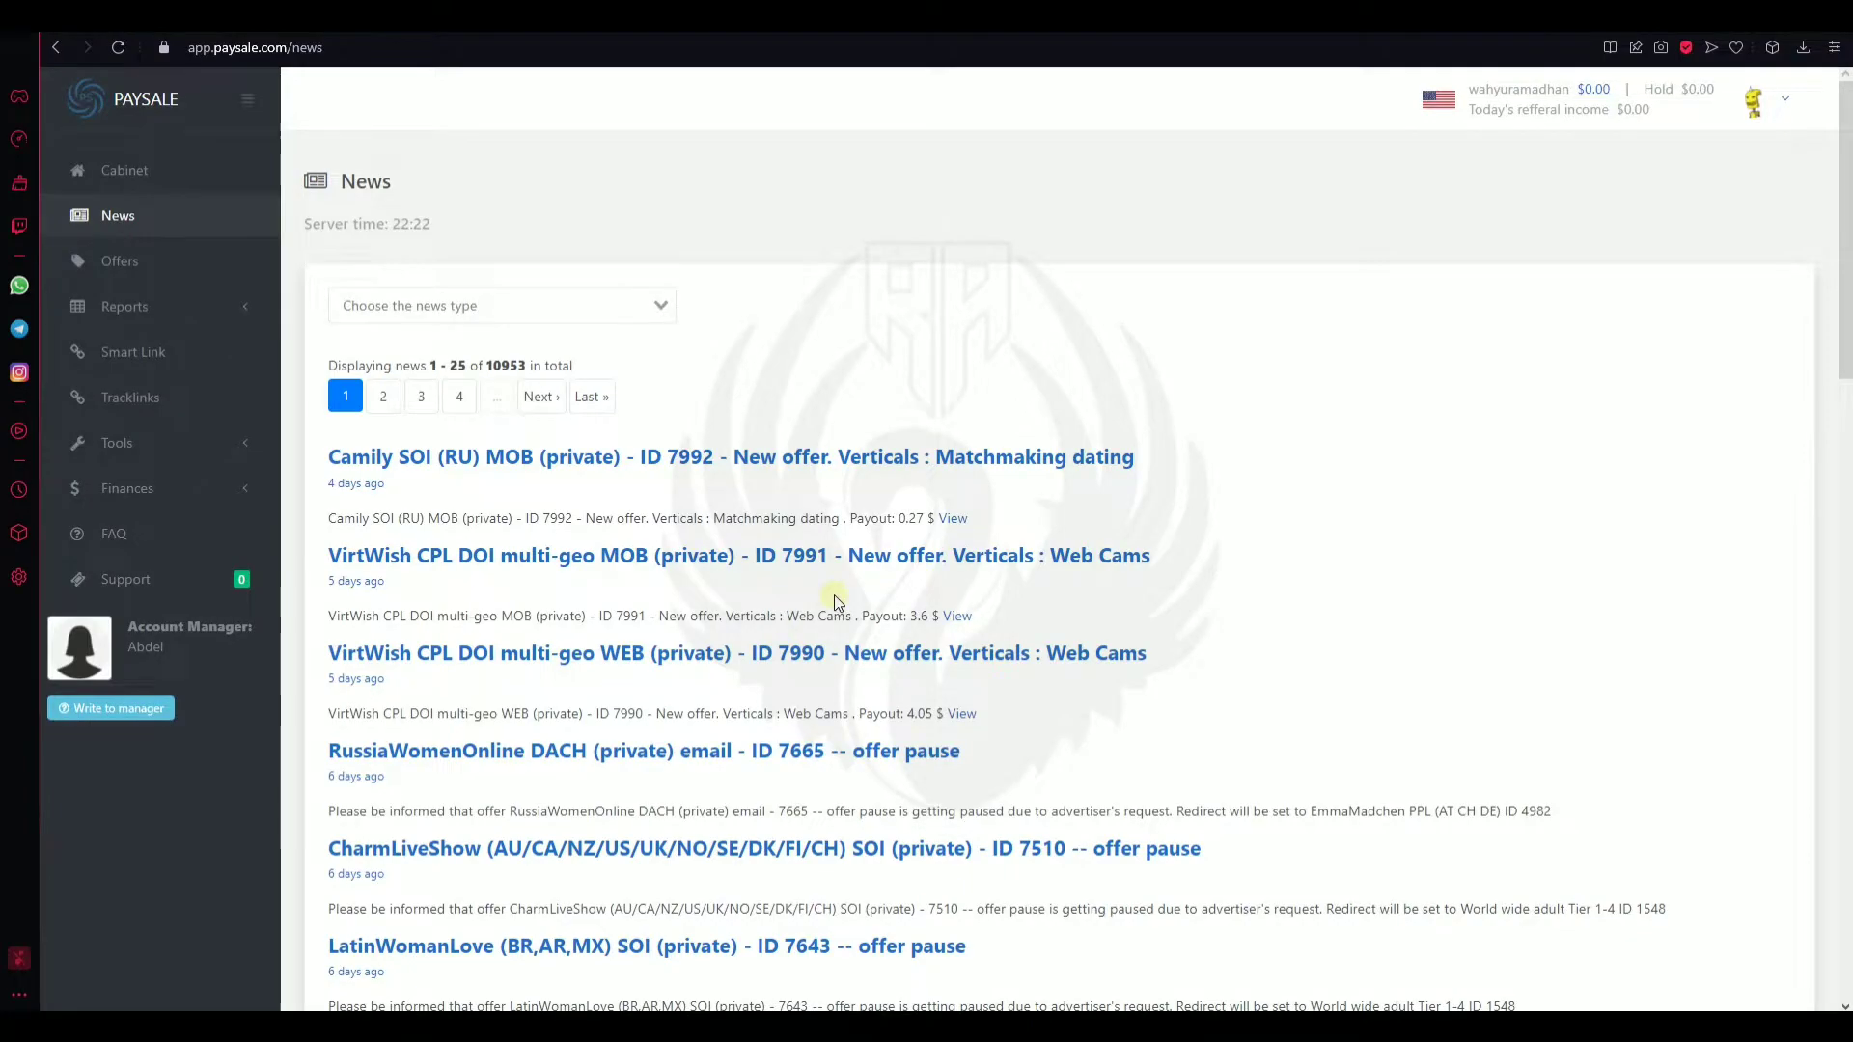
Step: Open the list of all offers and examine their conversion types, age limits, supported devices and caps
left_click(193, 278)
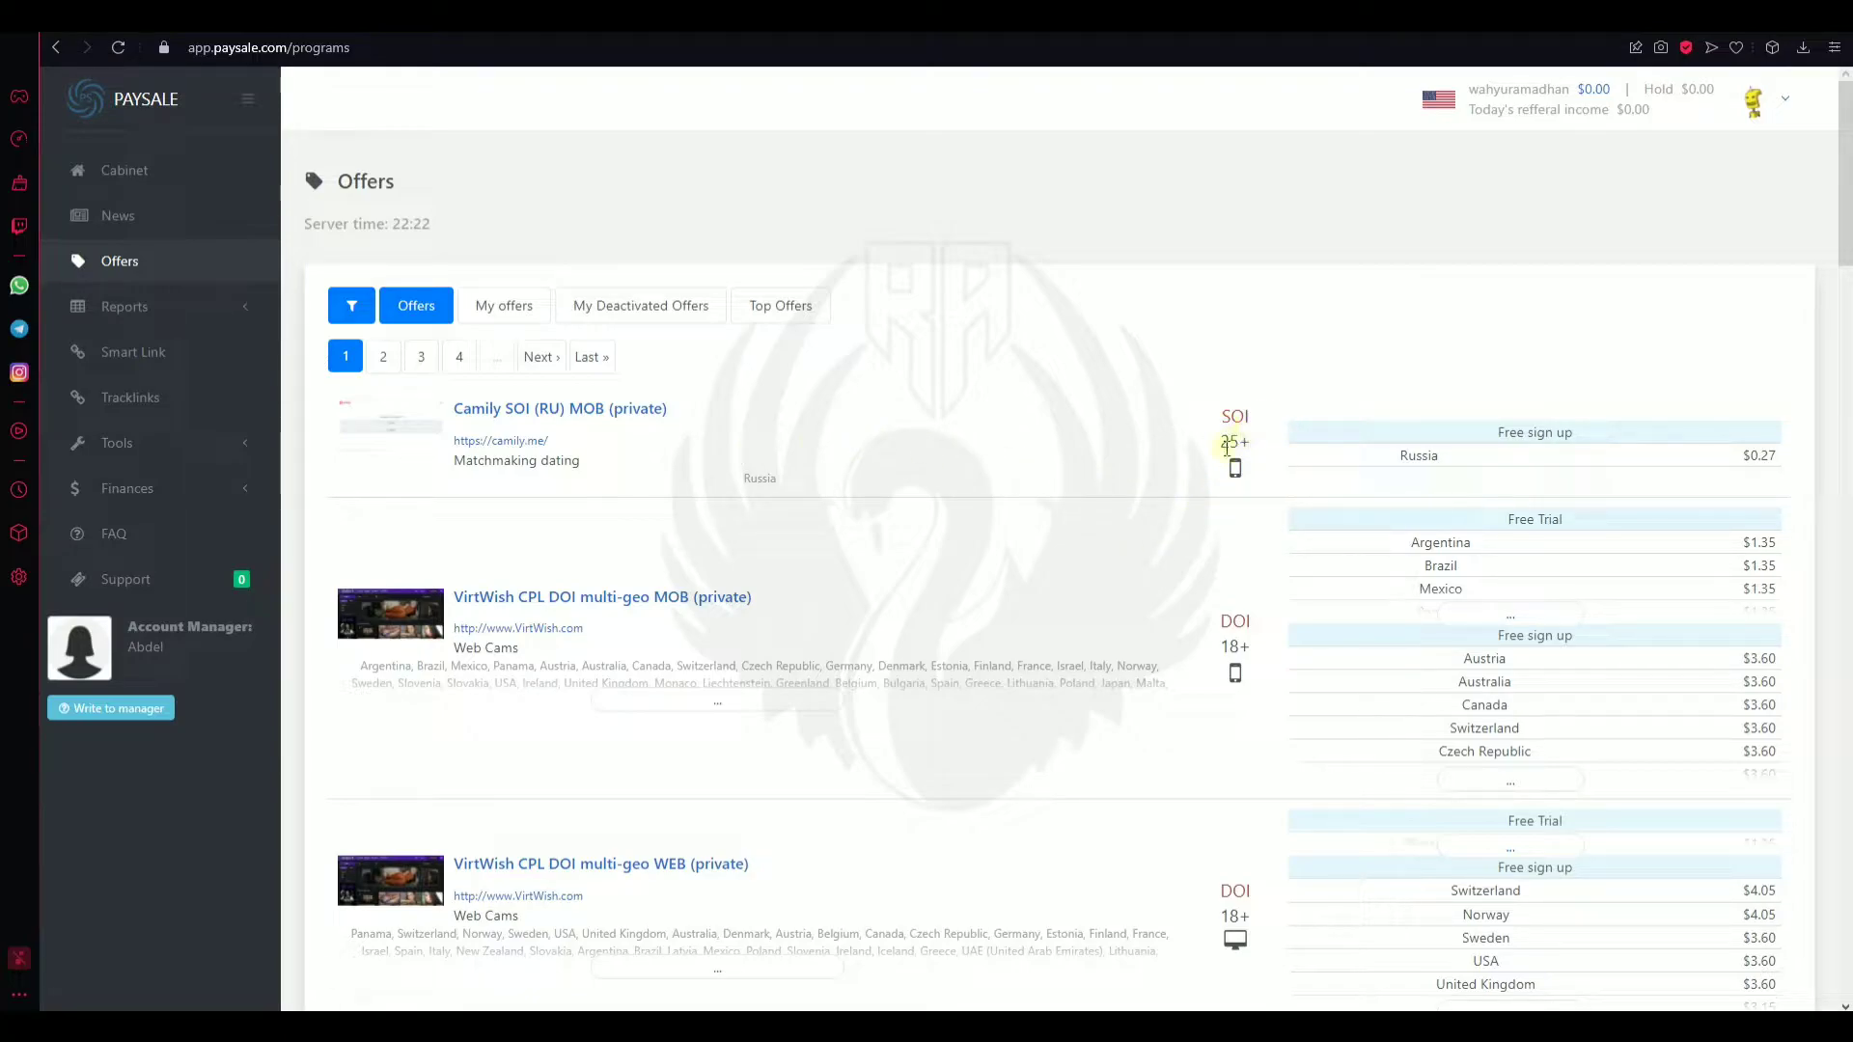
scroll(1245, 603, "down", 1)
scroll(1252, 637, "down", 2)
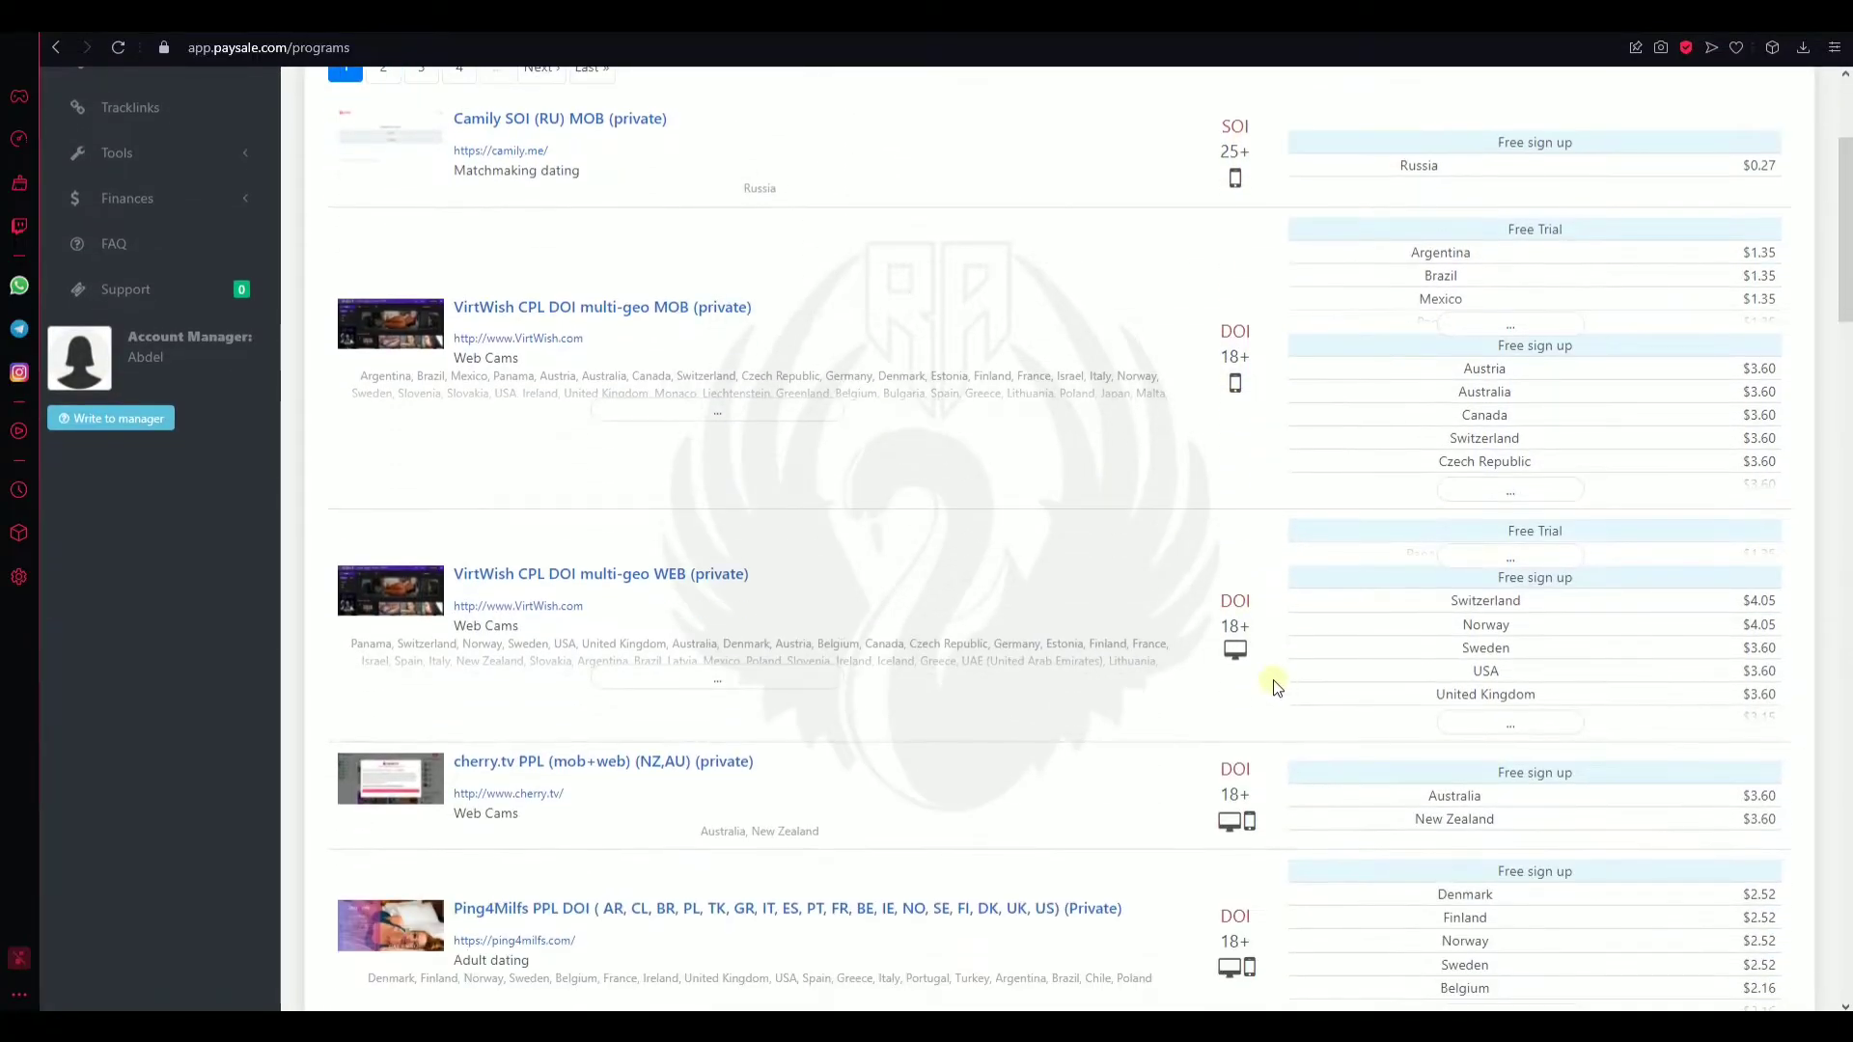
scroll(1251, 656, "down", 5)
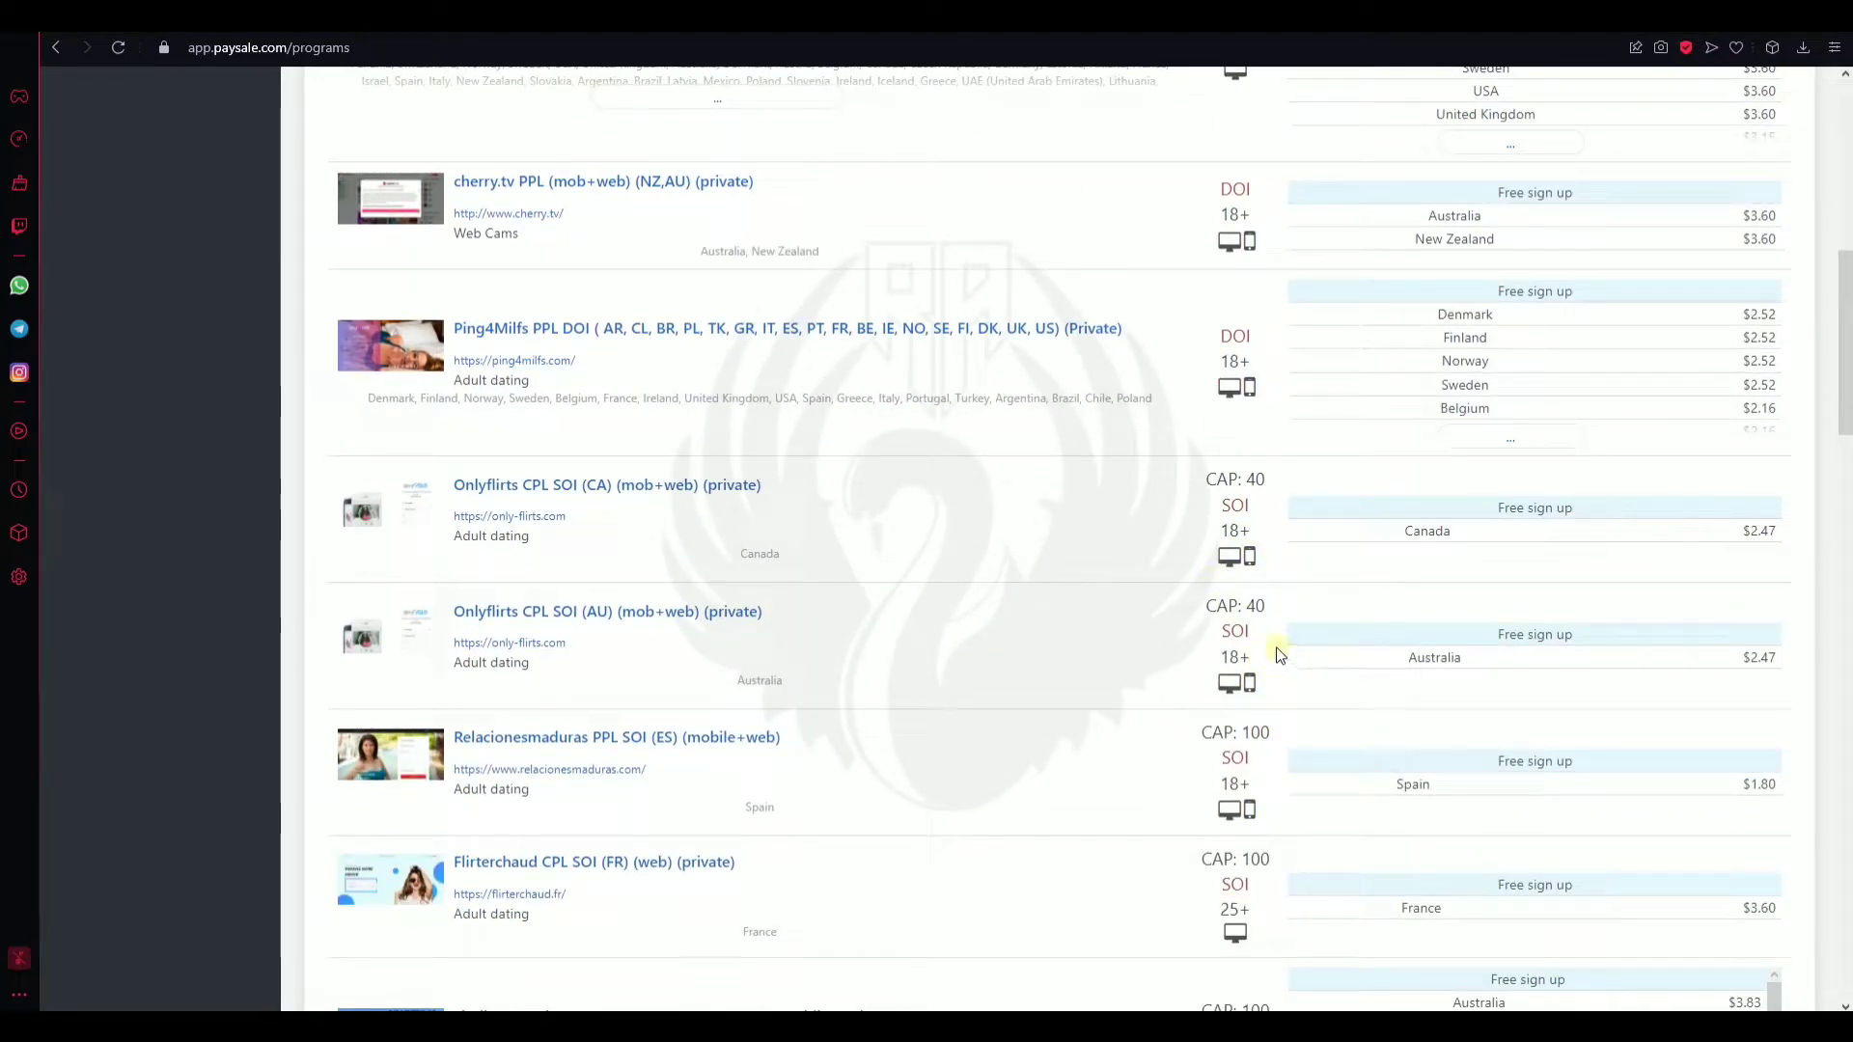
scroll(1279, 654, "down", 3)
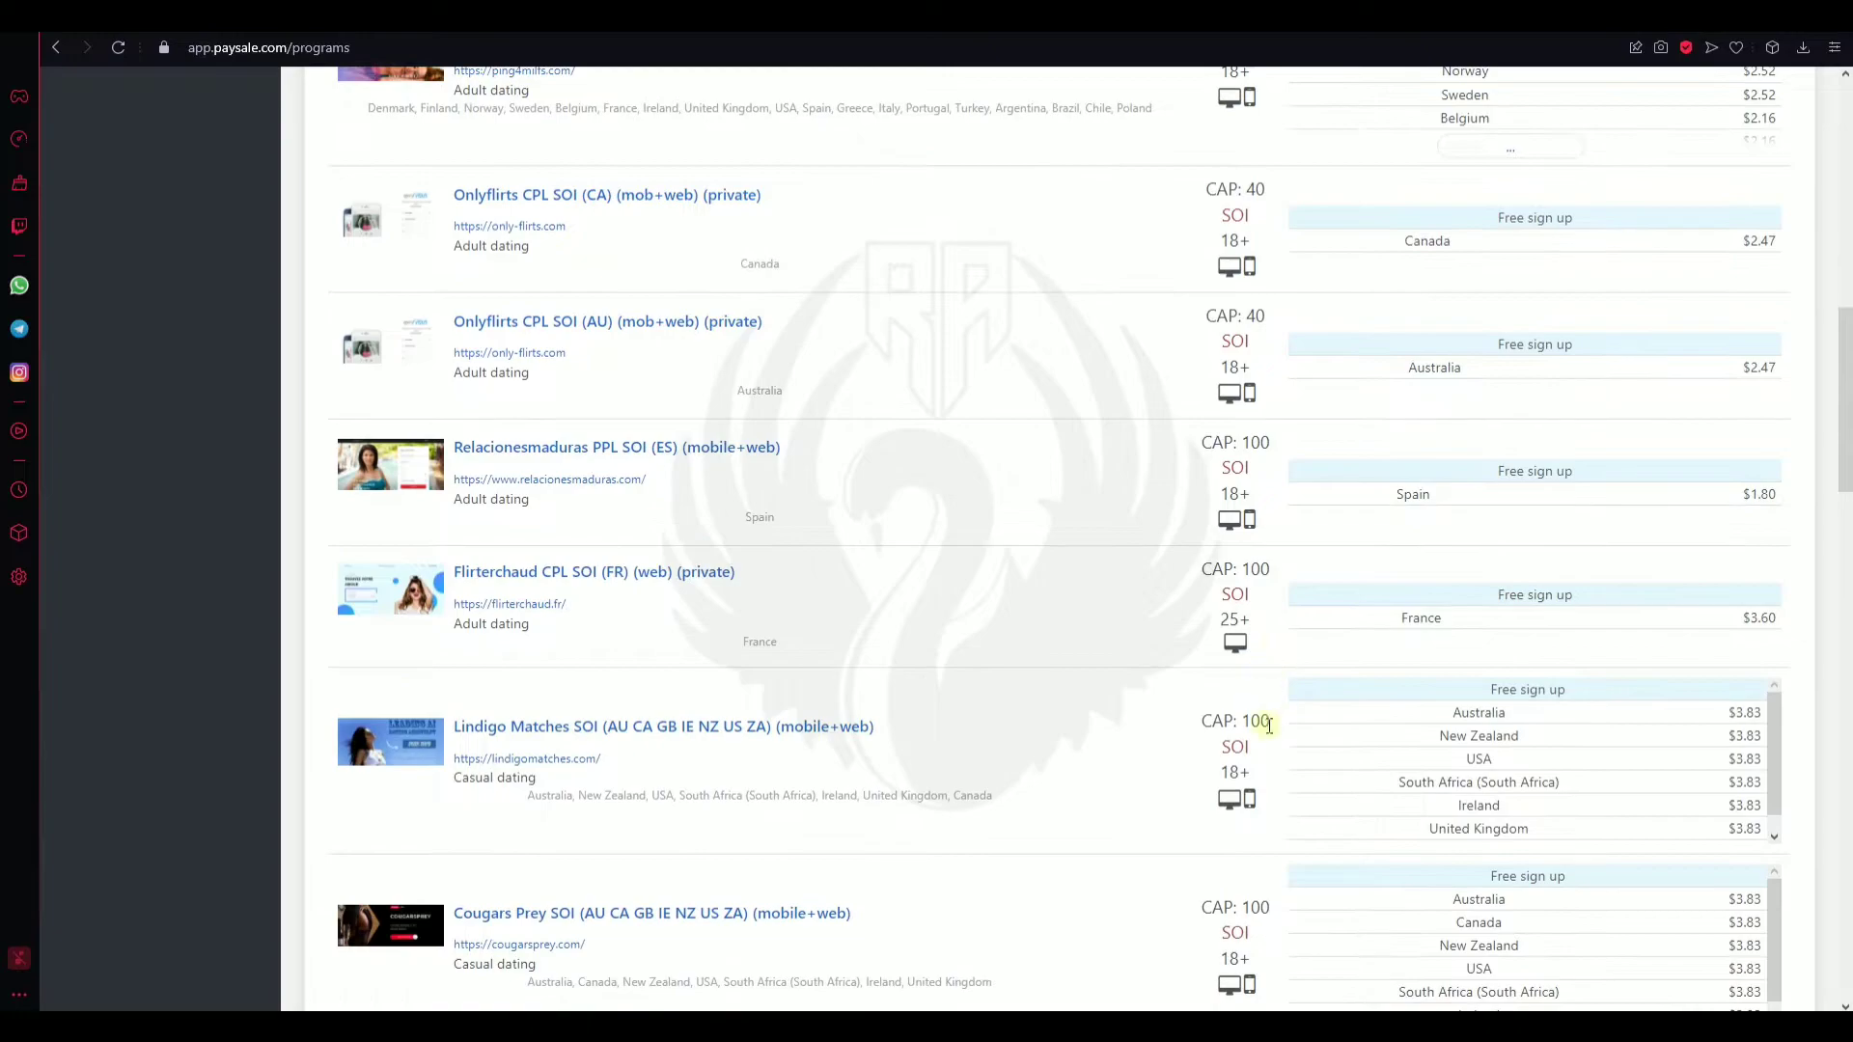
left_click_drag(1261, 750, 1227, 748)
left_click(1186, 622)
scroll(1187, 623, "up", 1)
scroll(1186, 622, "down", 5)
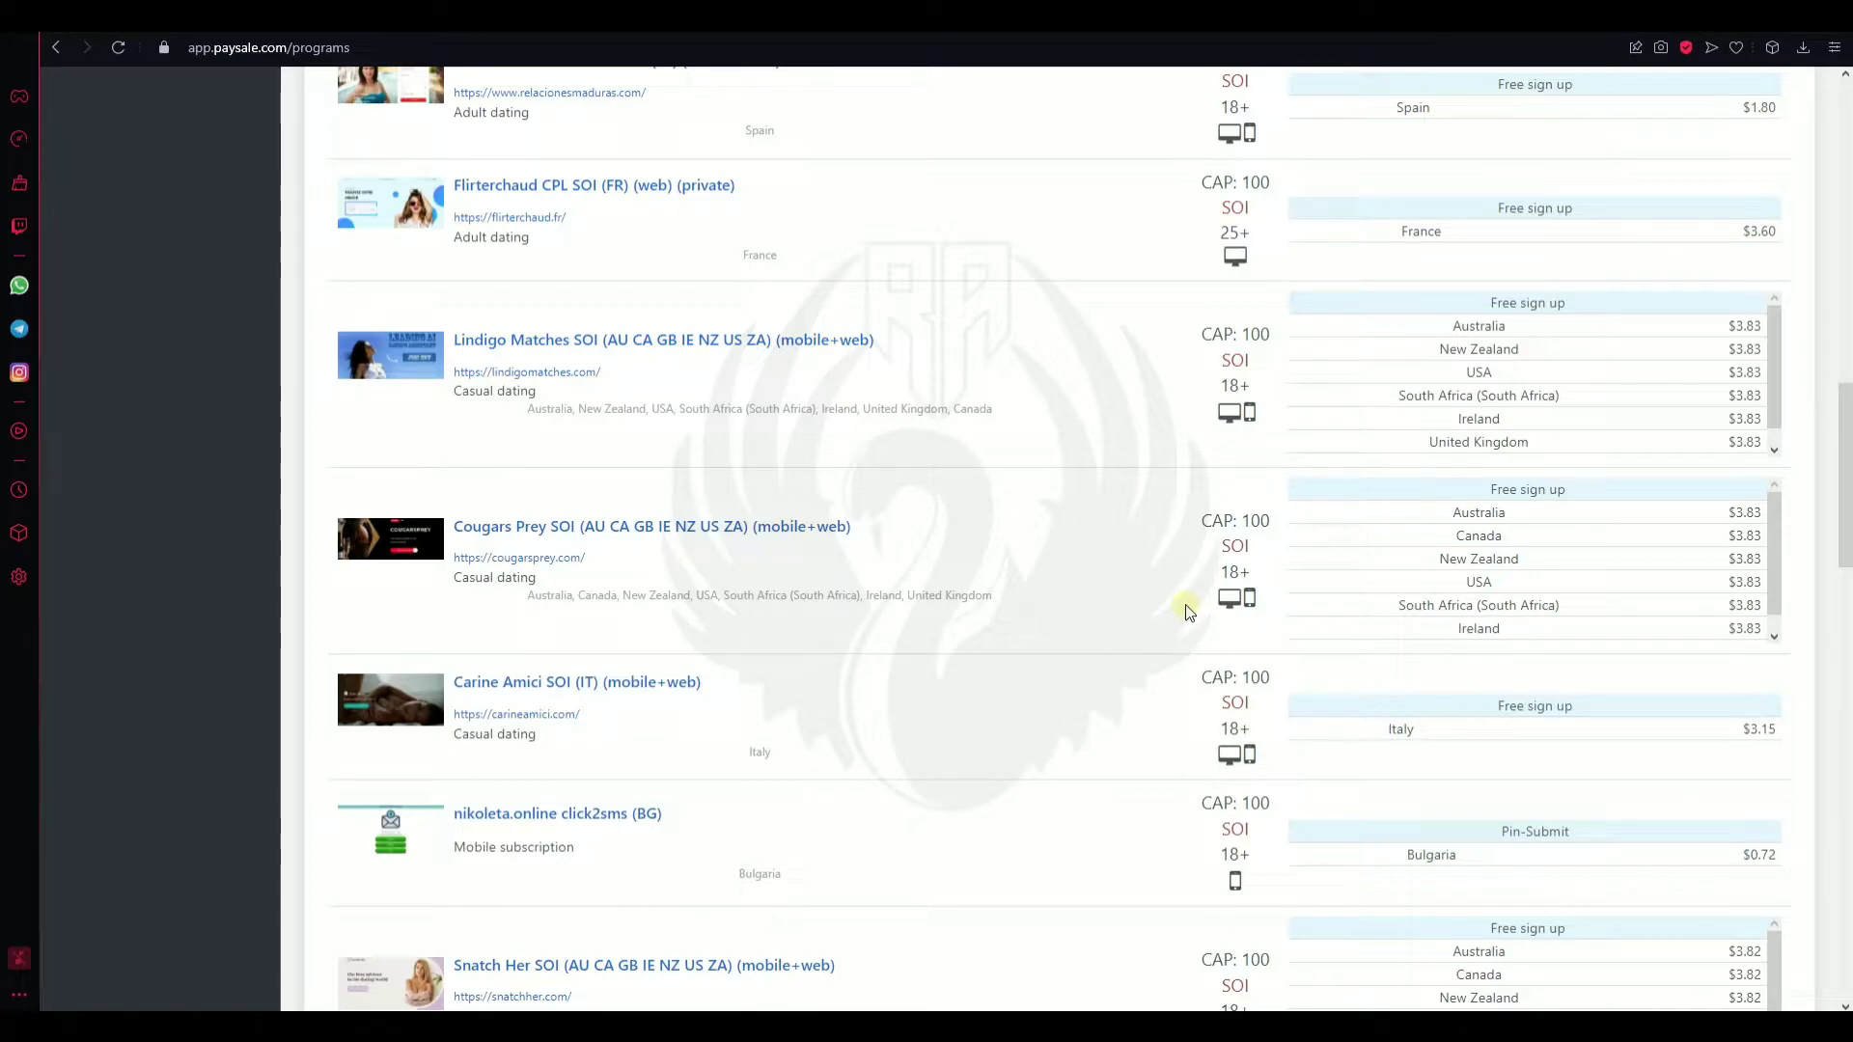
Step: Compare the free sign-up payouts by country across the listed offers
scroll(1187, 612, "down", 8)
scroll(1054, 656, "up", 6)
scroll(1057, 653, "up", 10)
scroll(1059, 649, "down", 8)
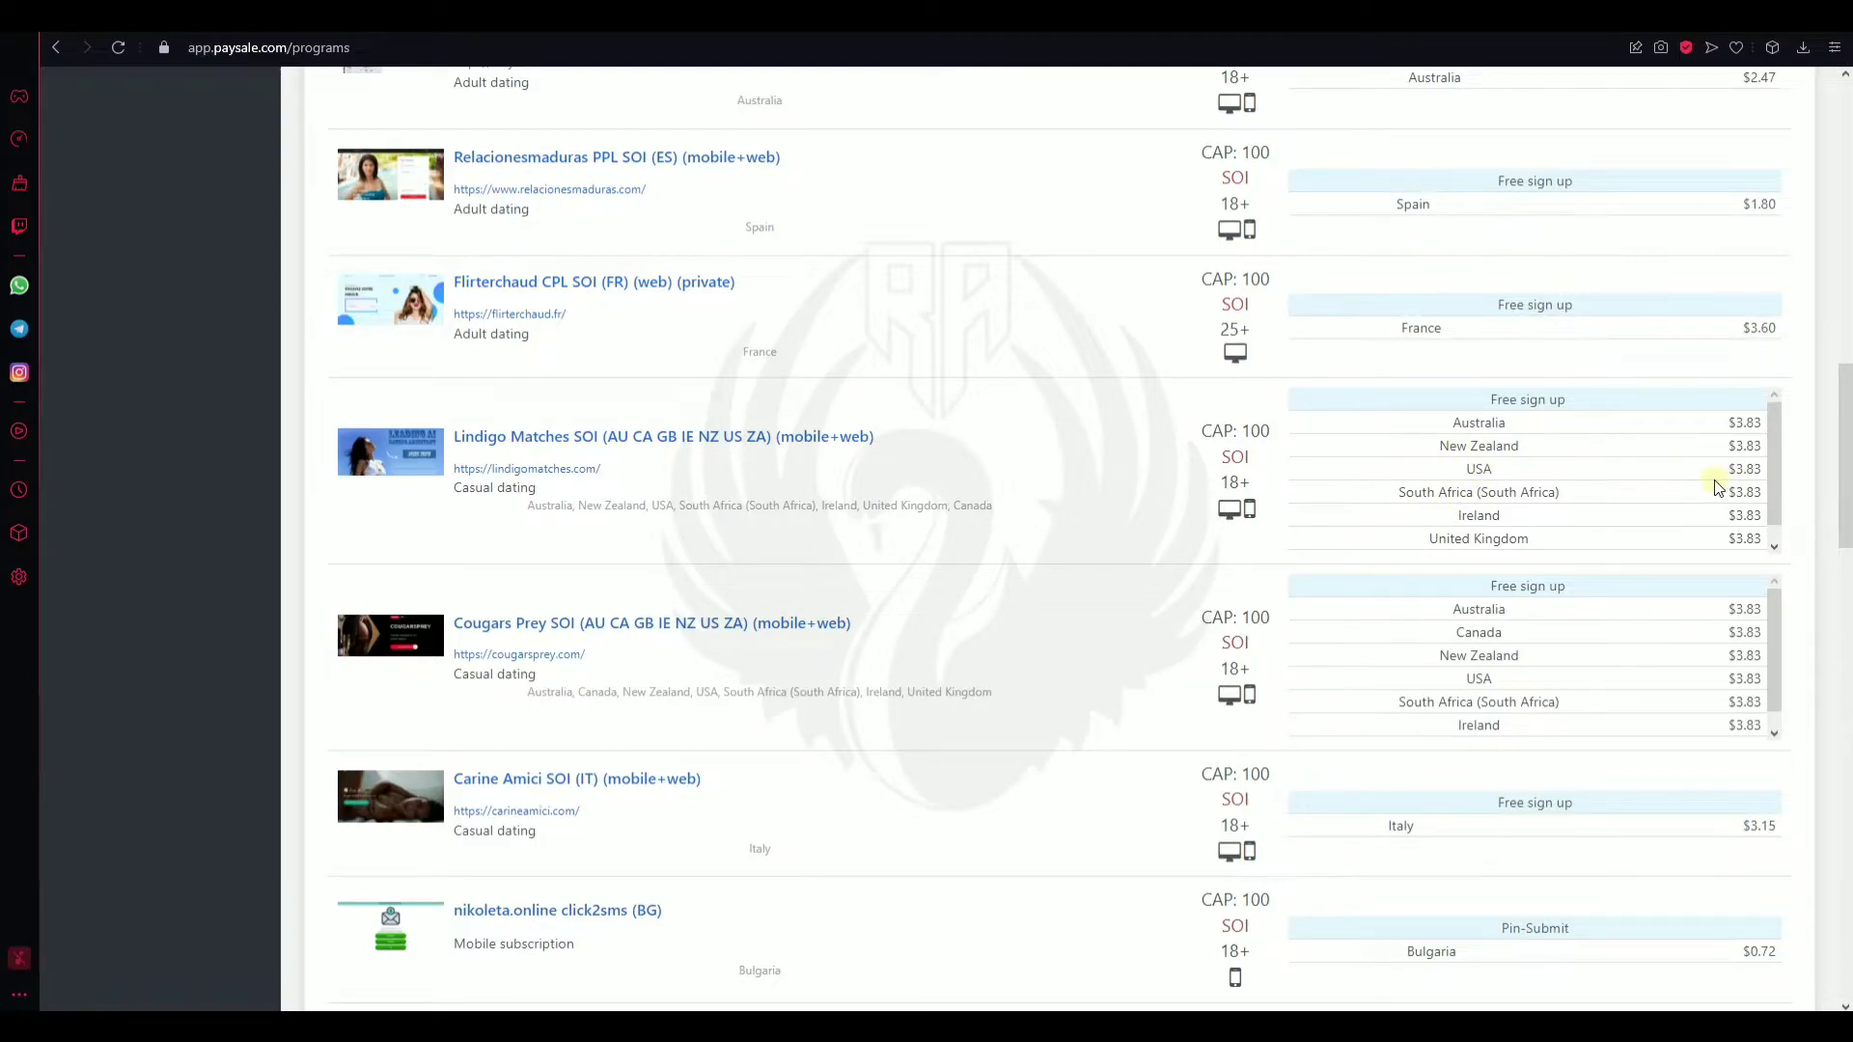
scroll(983, 477, "up", 8)
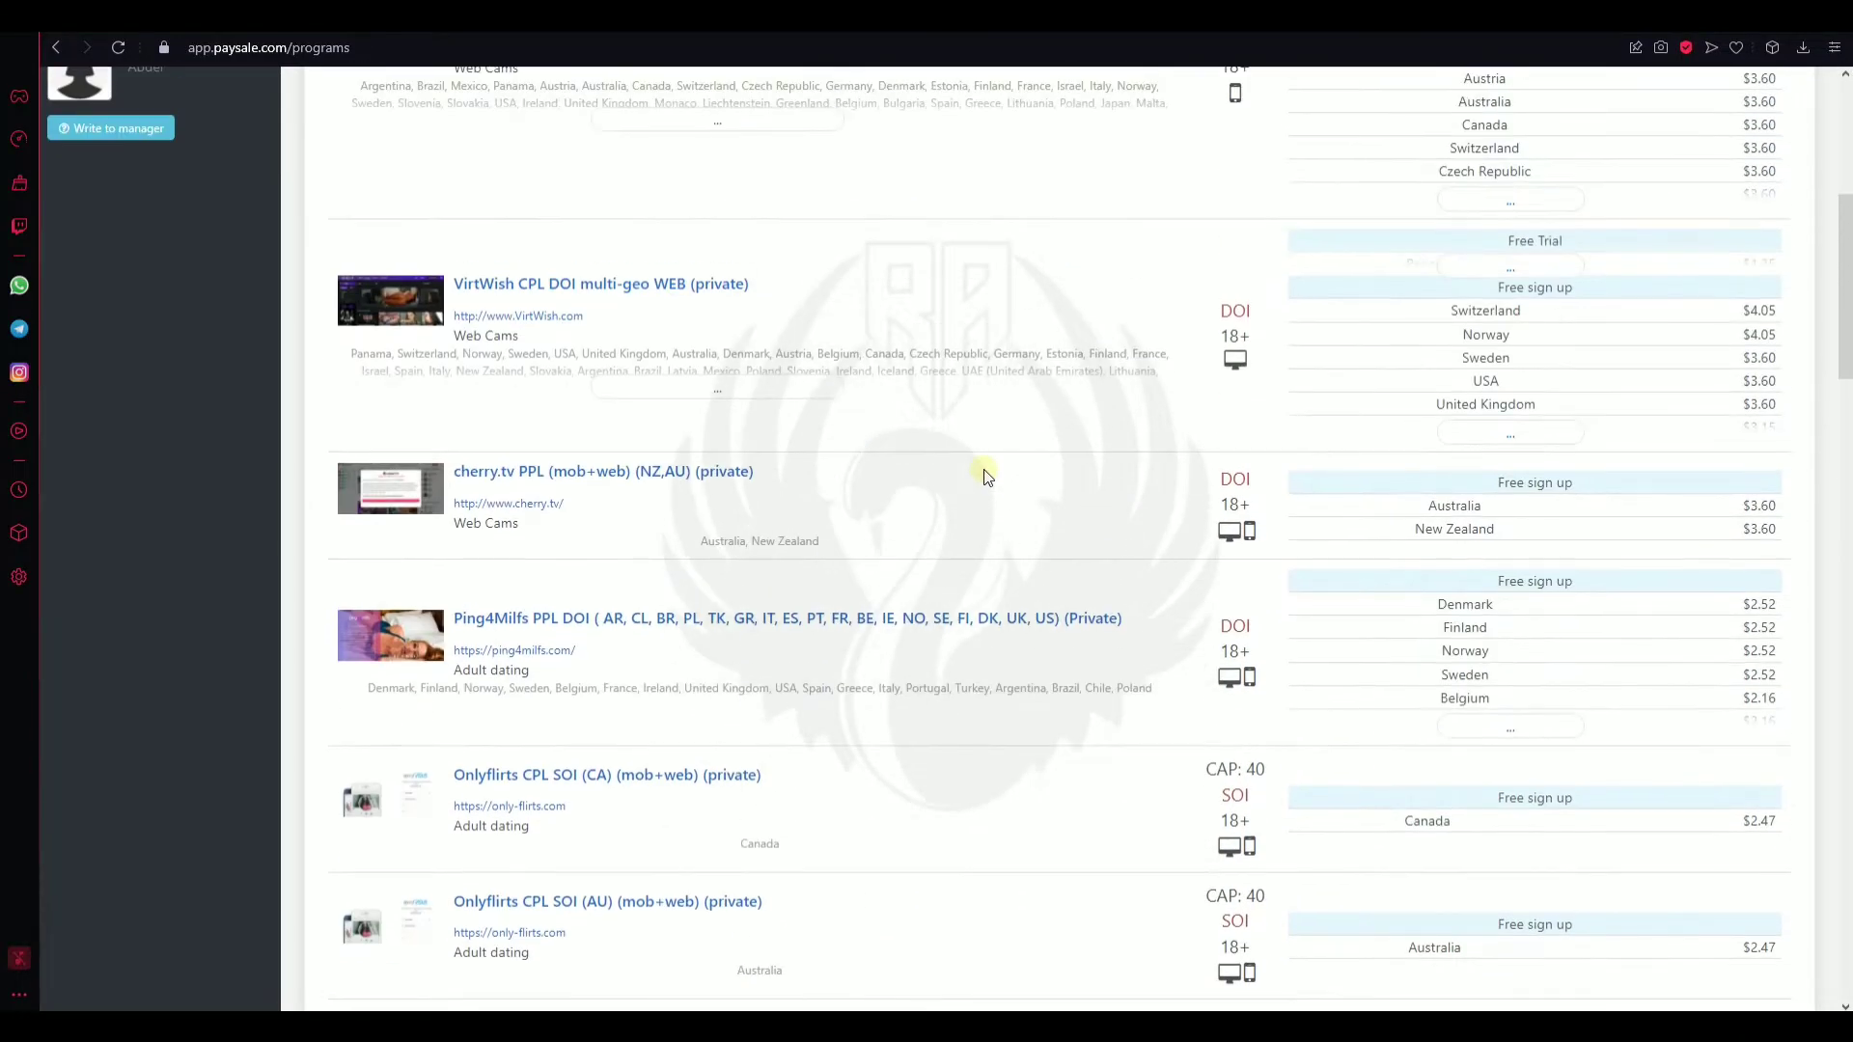
scroll(987, 473, "up", 5)
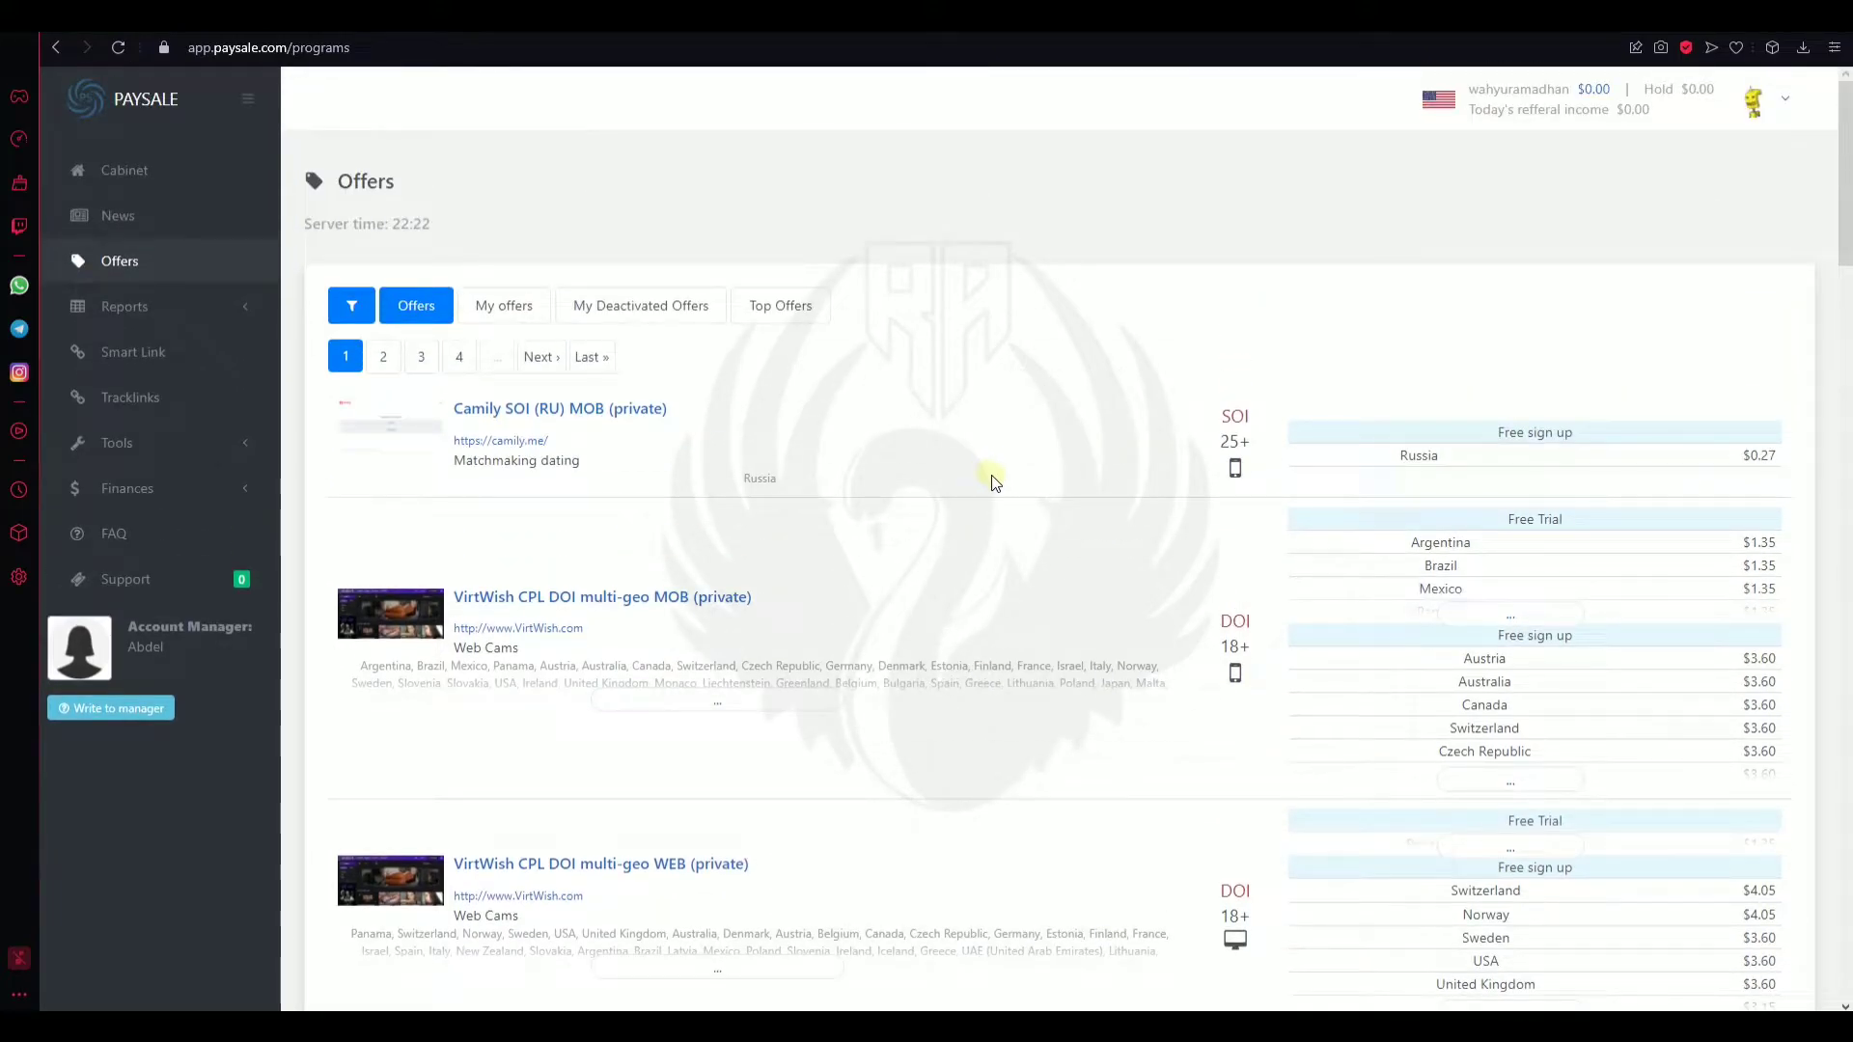
scroll(994, 481, "down", 3)
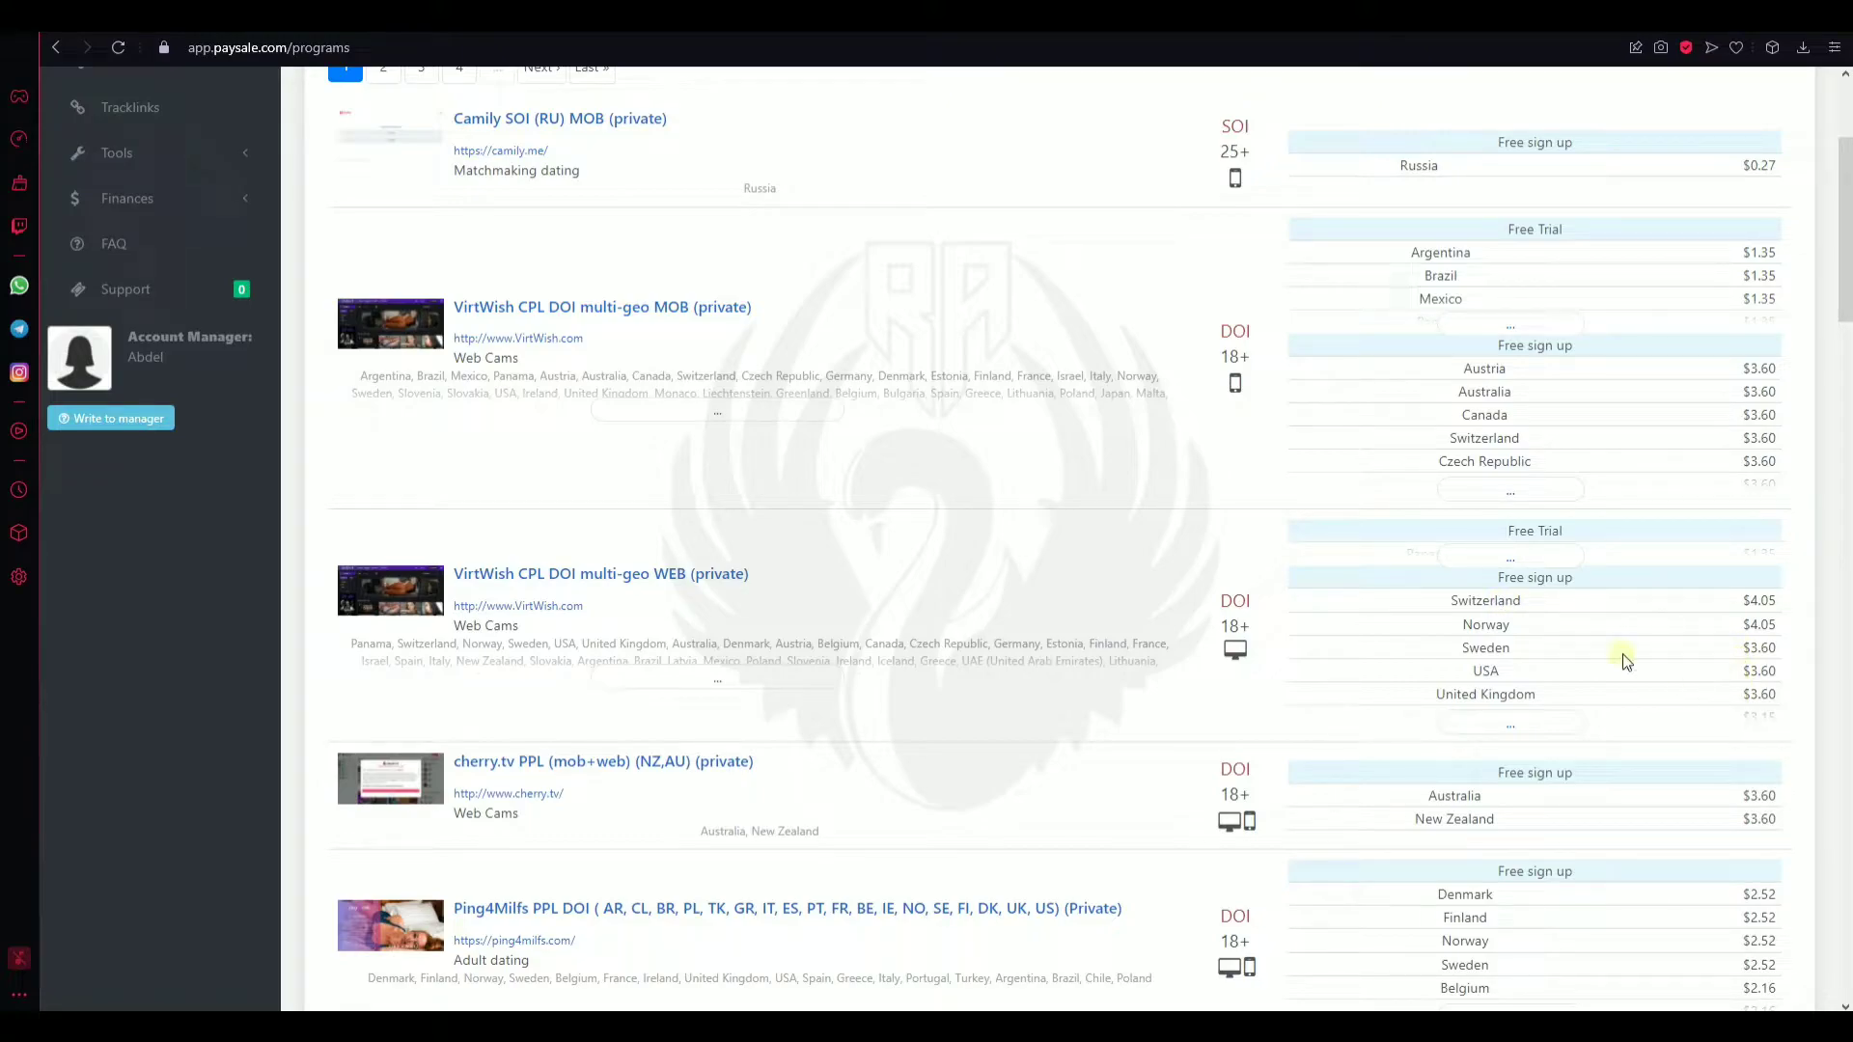
scroll(881, 364, "up", 3)
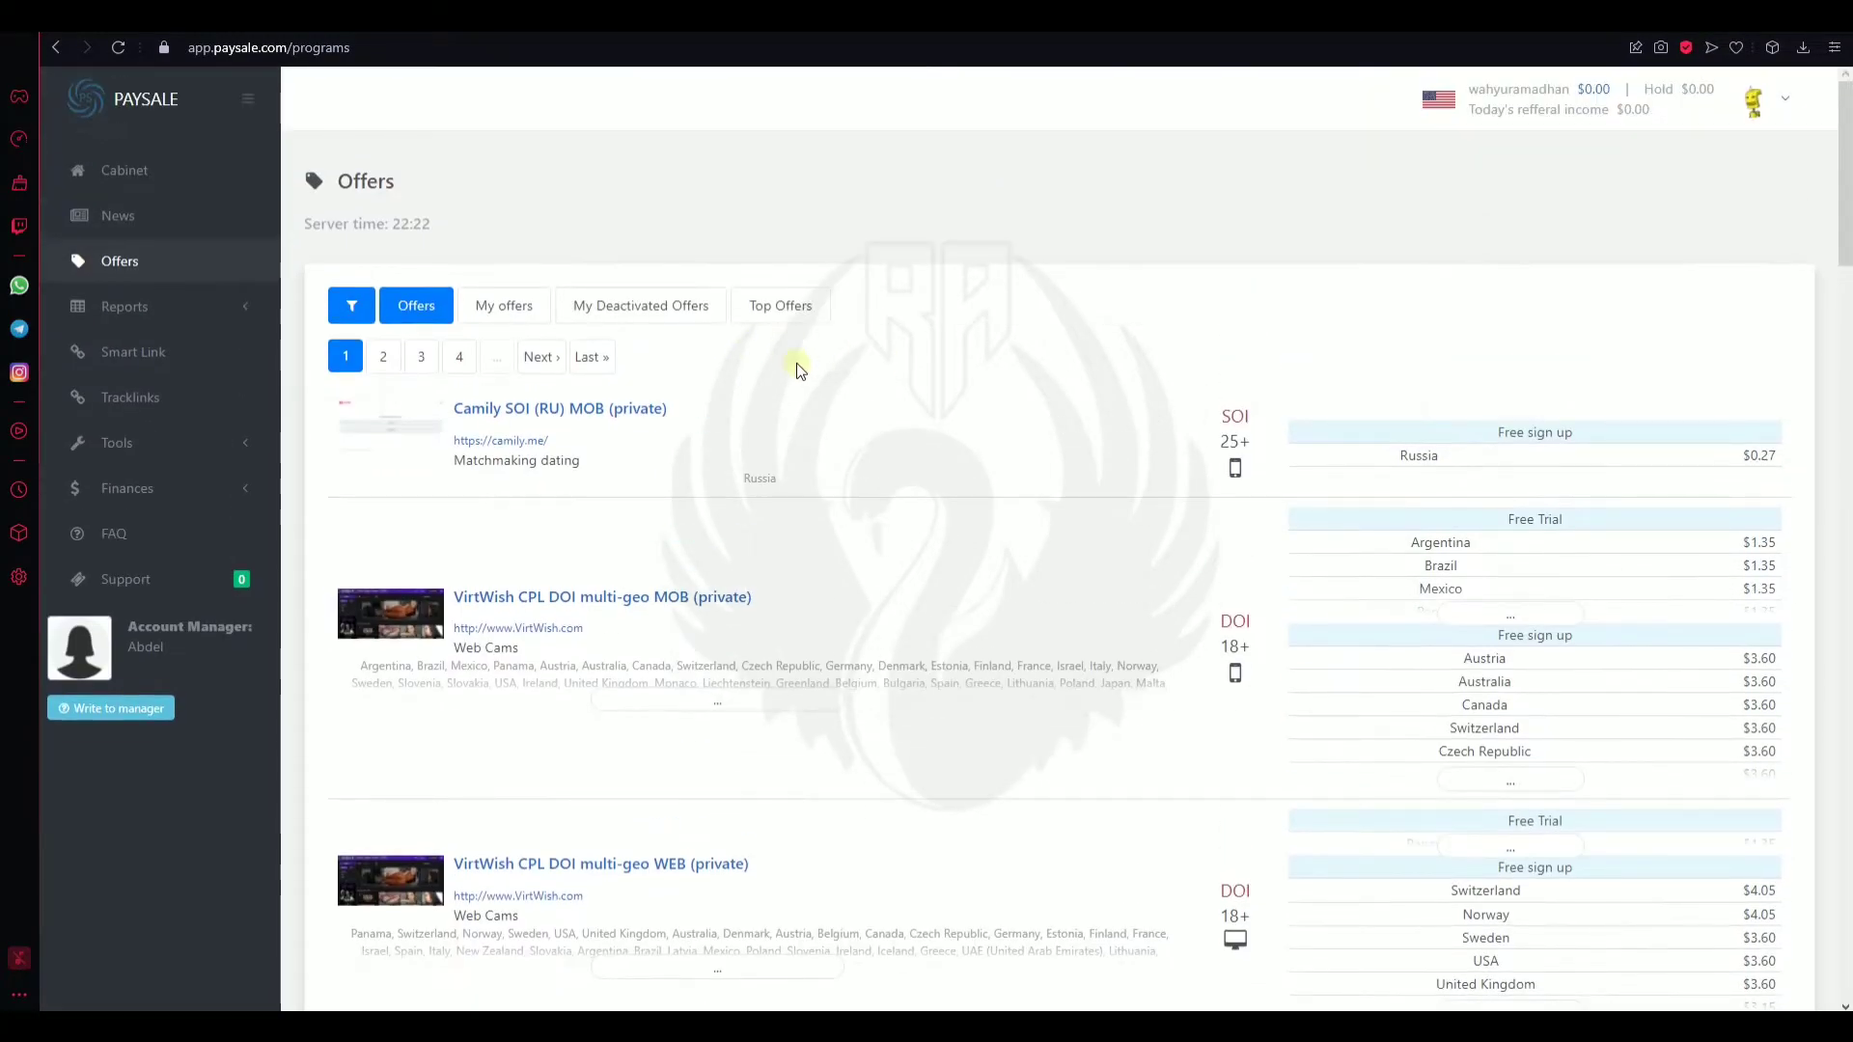
scroll(812, 367, "down", 7)
scroll(588, 336, "up", 7)
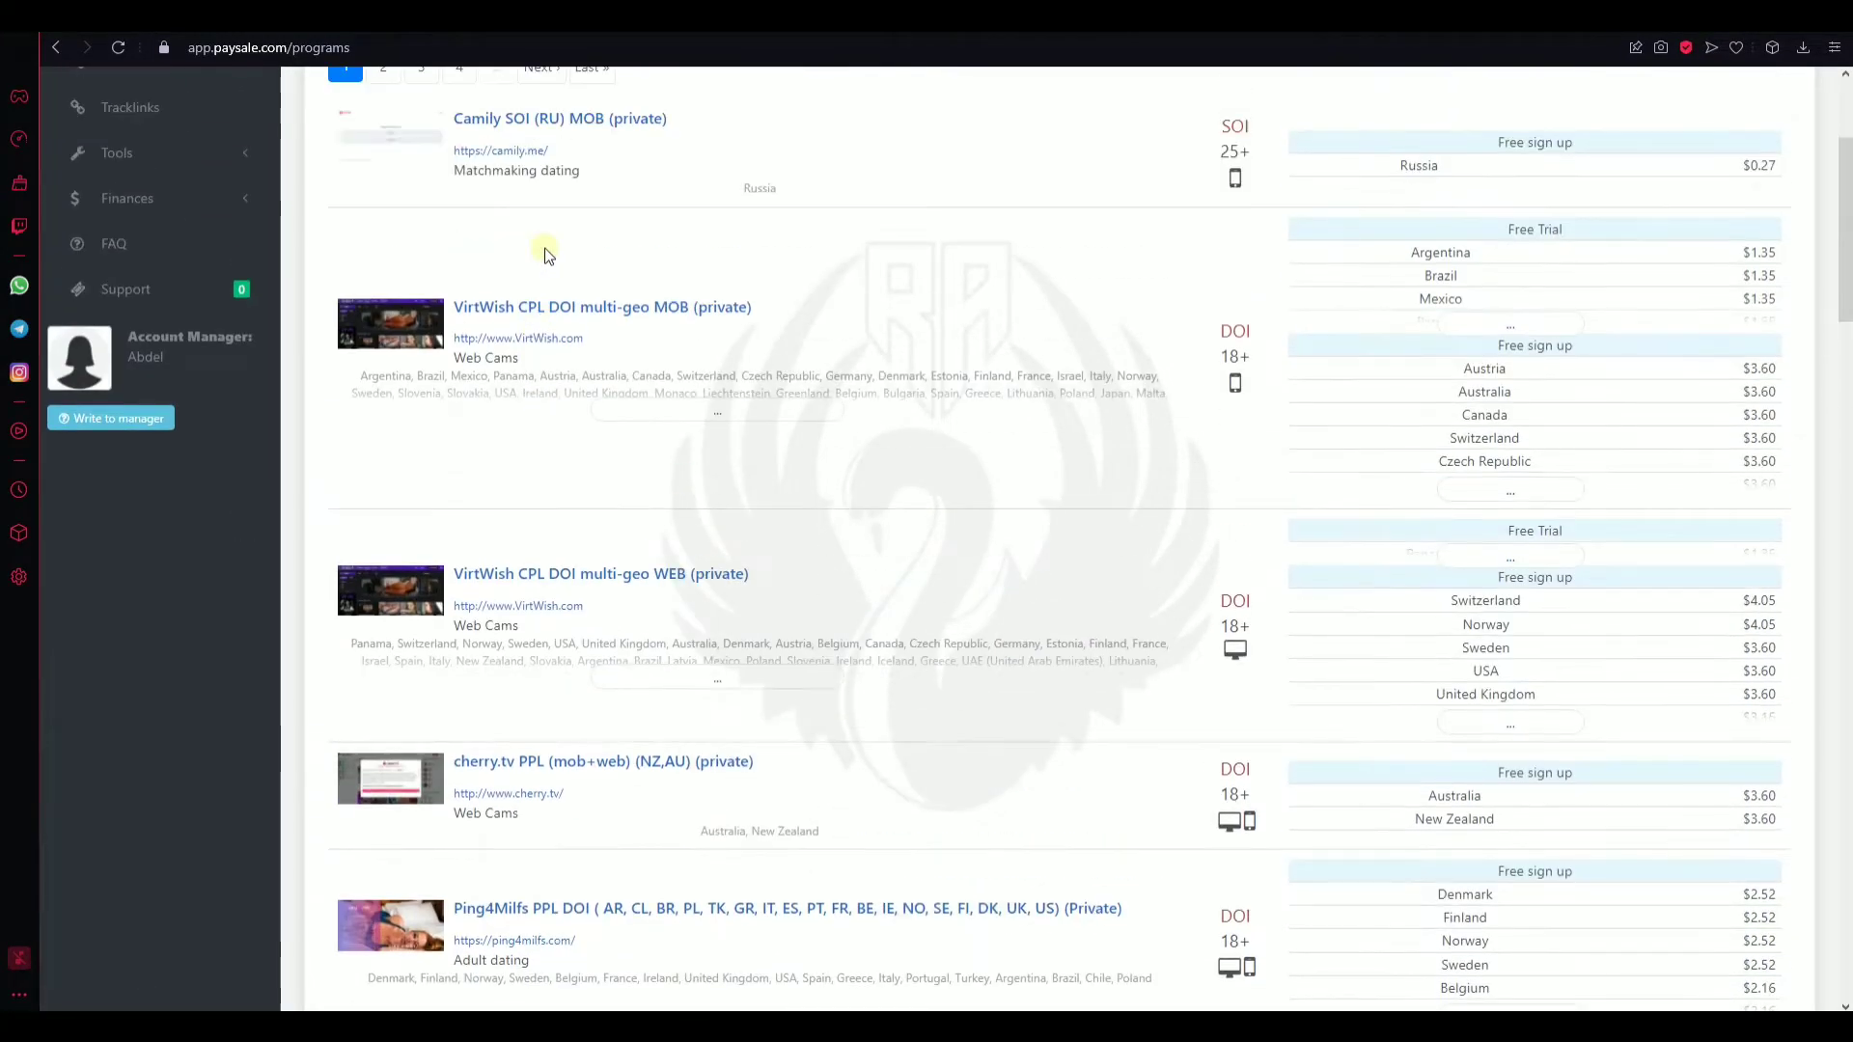
Step: Open the Camily SOI (RU) MOB (private) offer and review its traffic rules and offer regulations
left_click(538, 413)
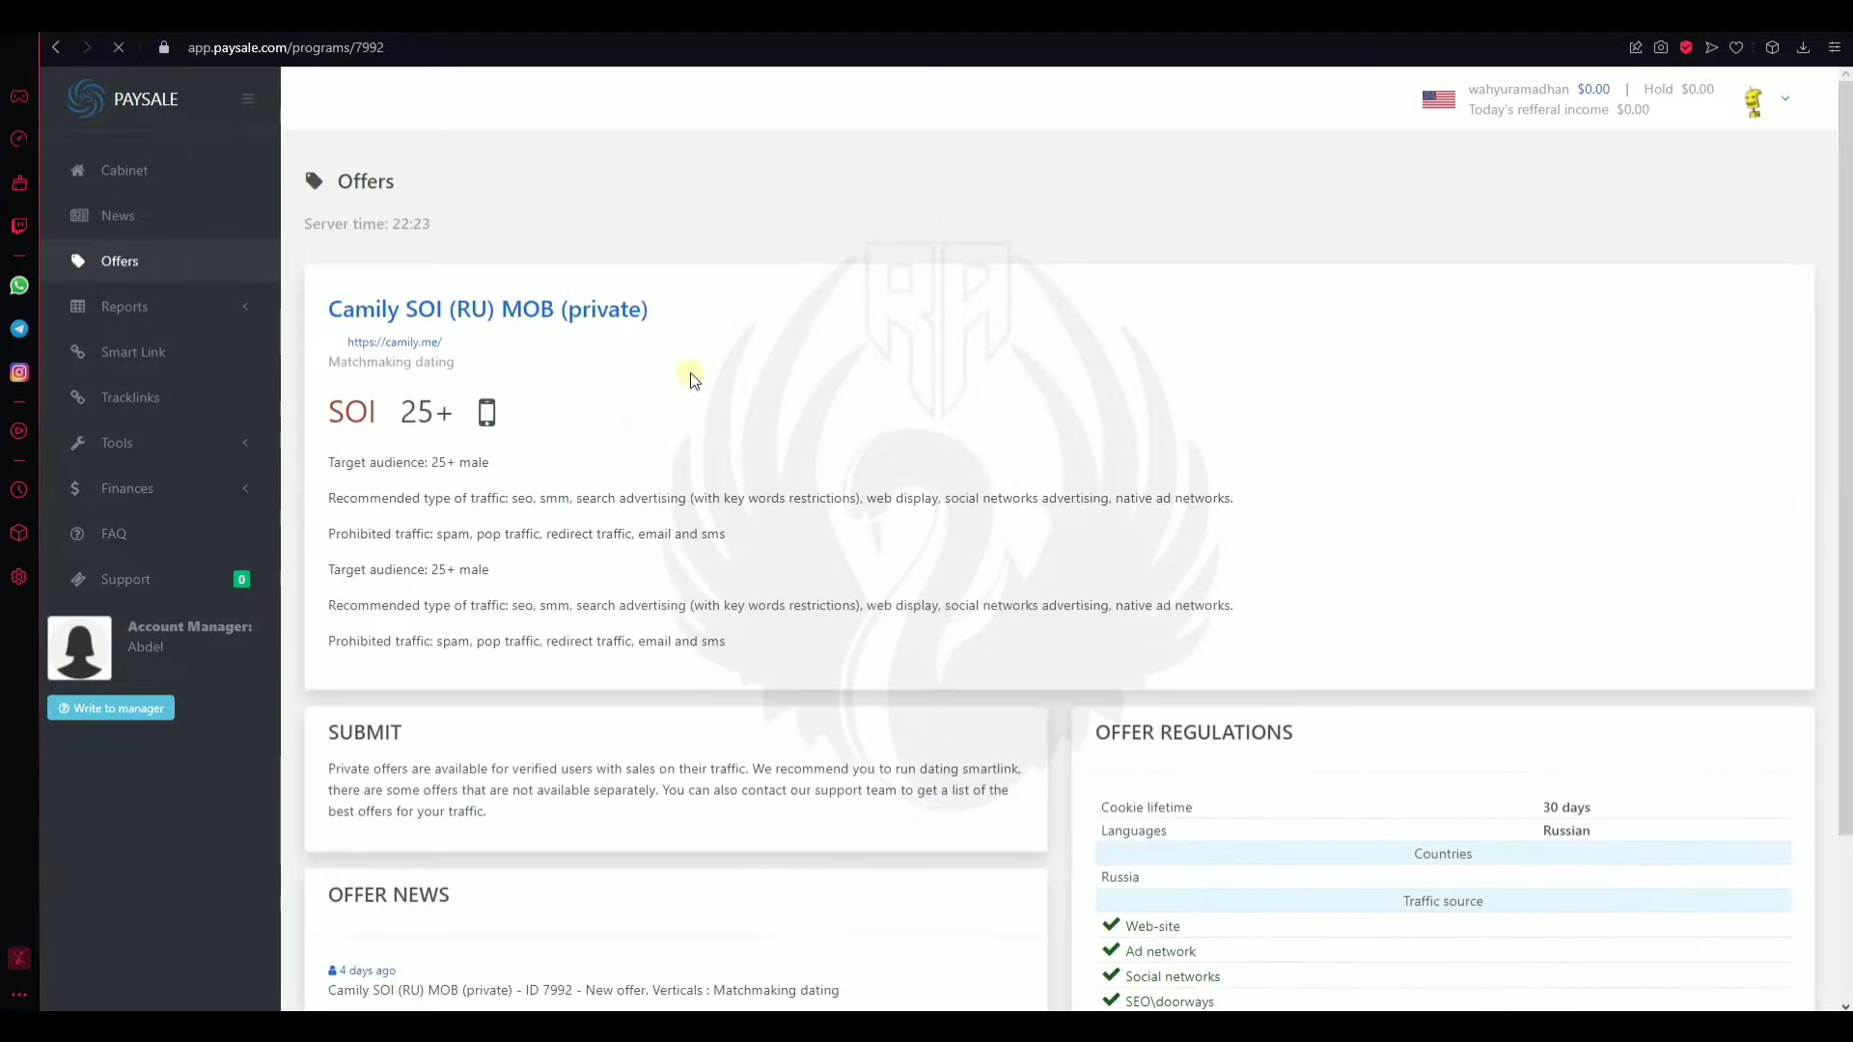
scroll(691, 376, "down", 2)
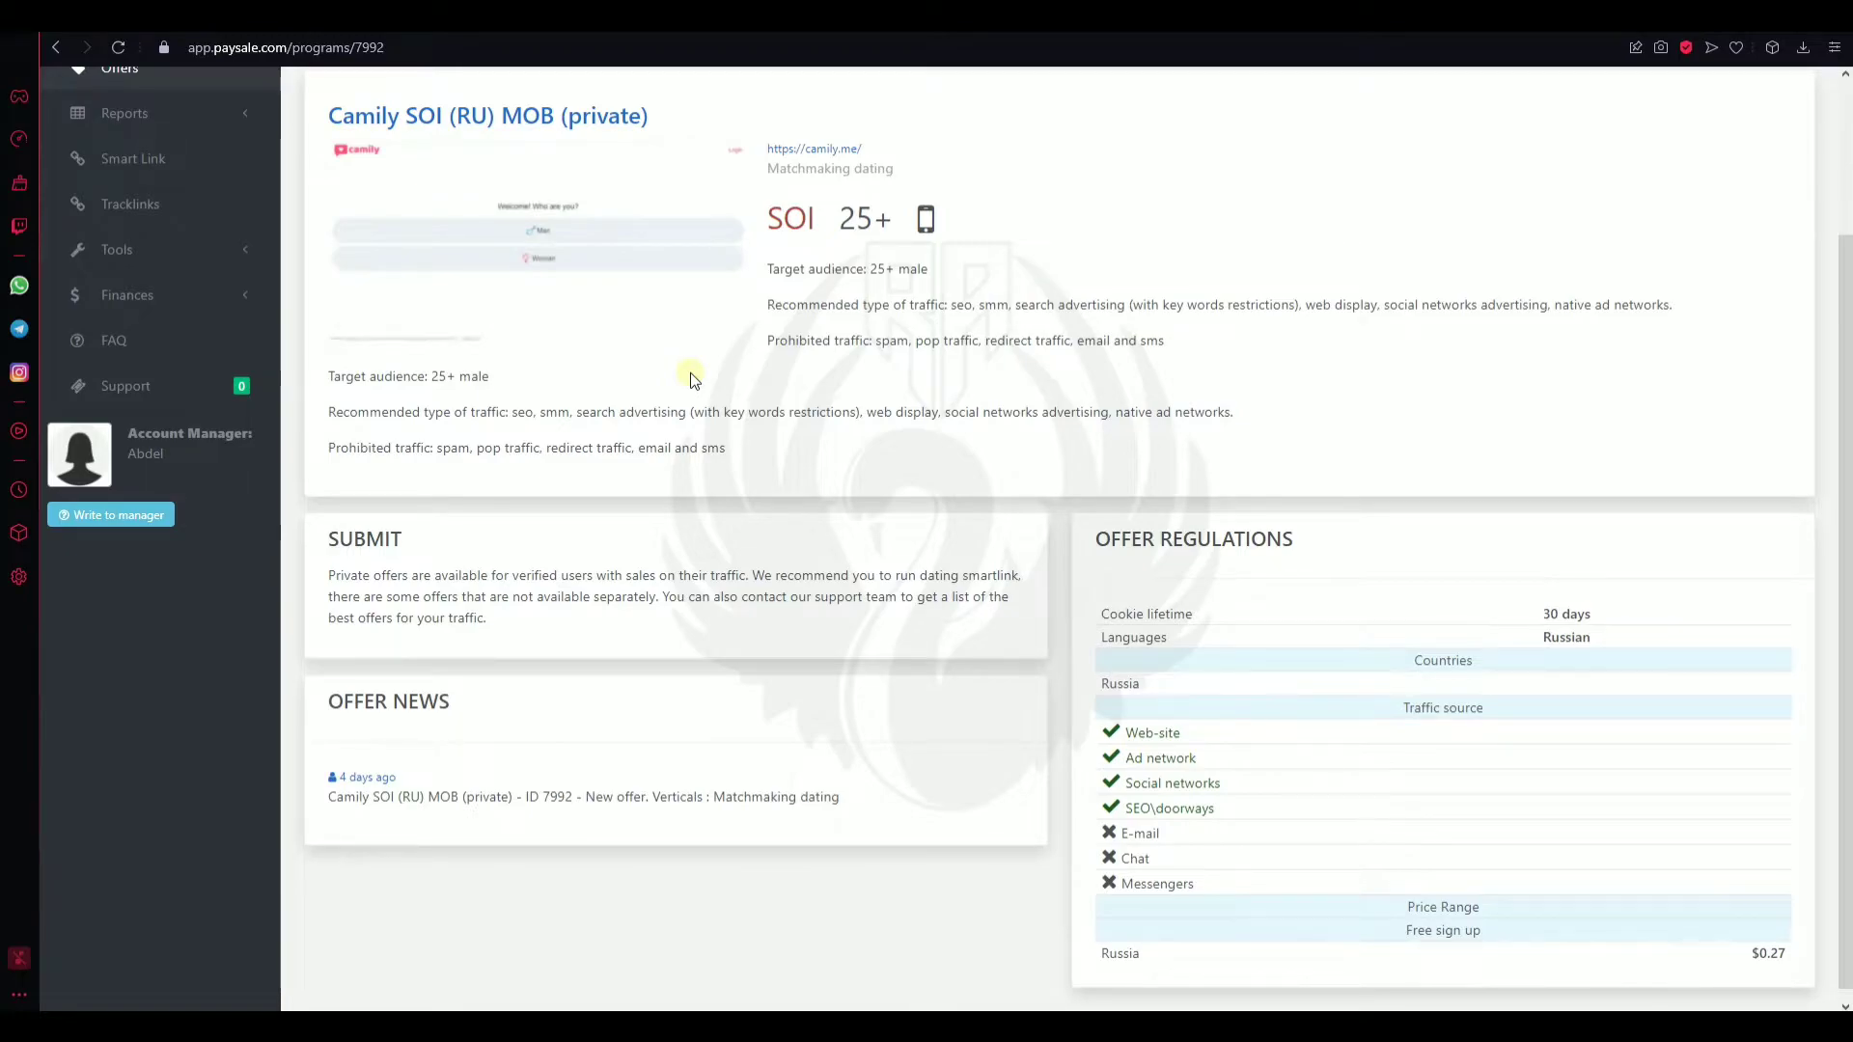
scroll(691, 373, "up", 2)
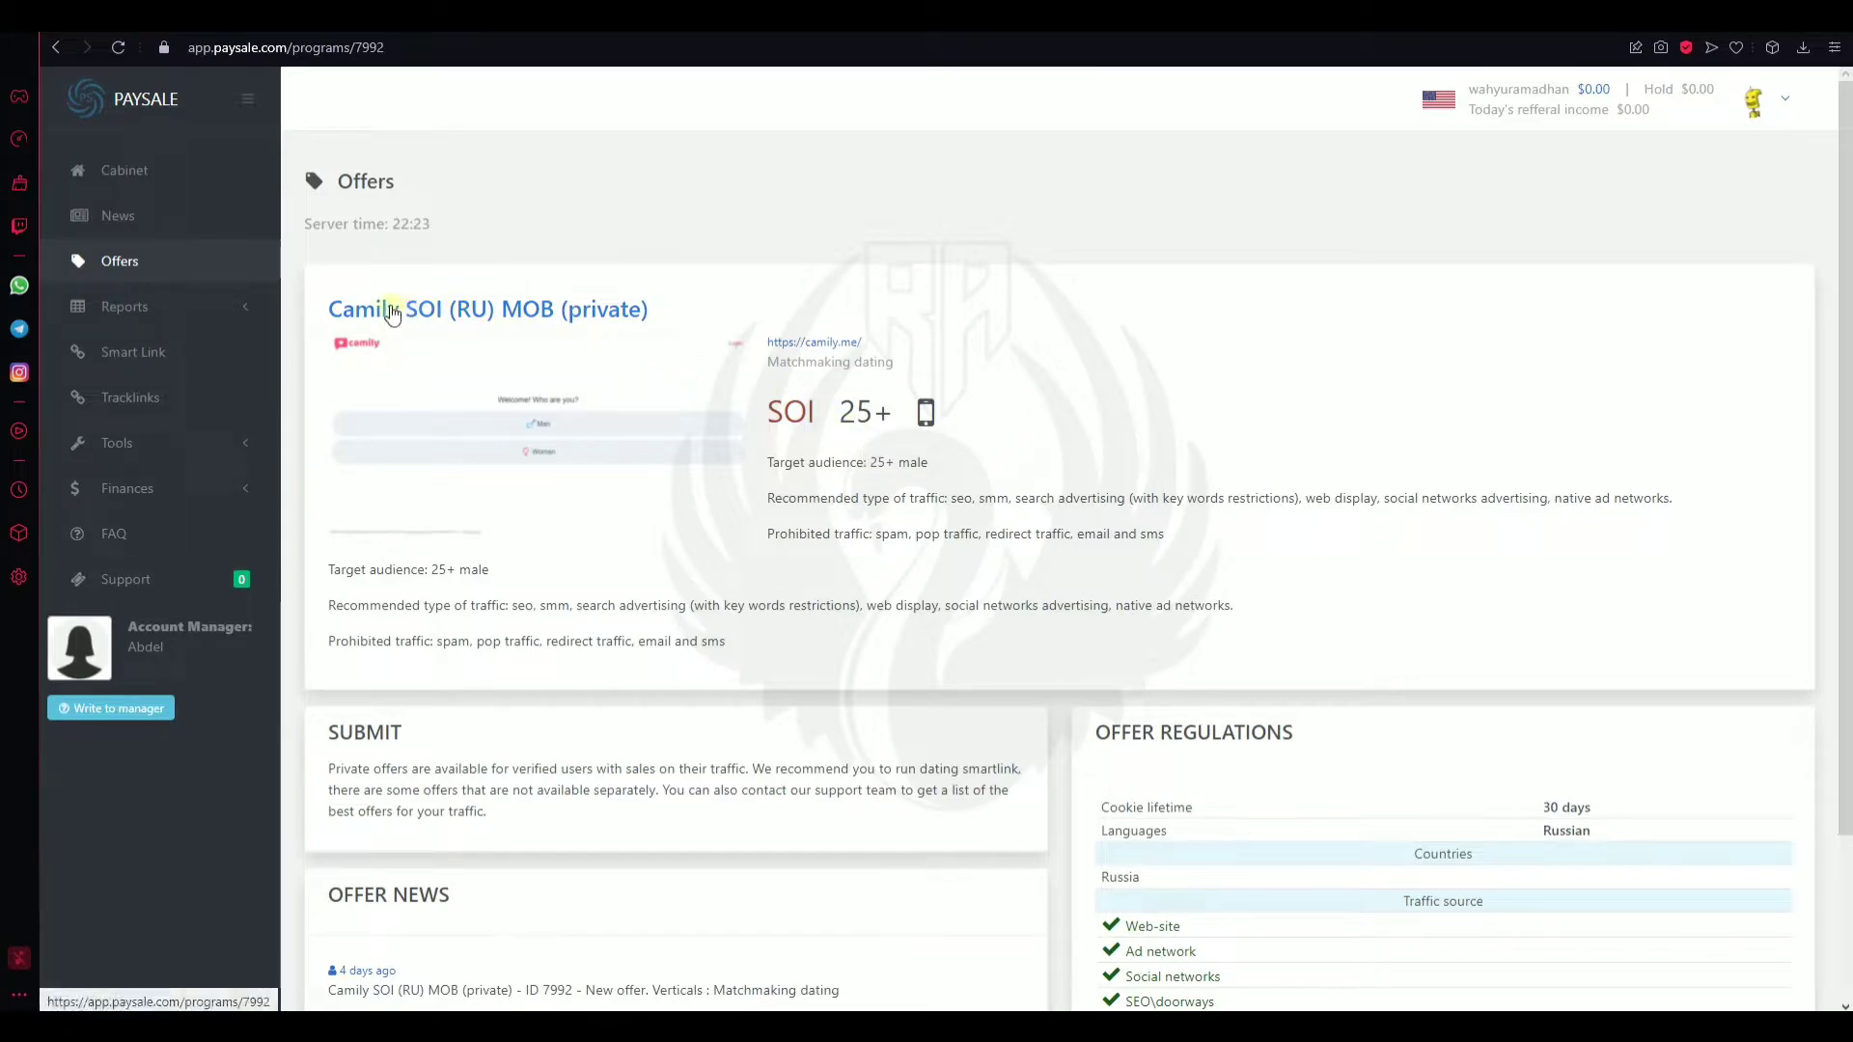
Step: Check the available report types and open the form for creating a new smartlink
left_click(206, 297)
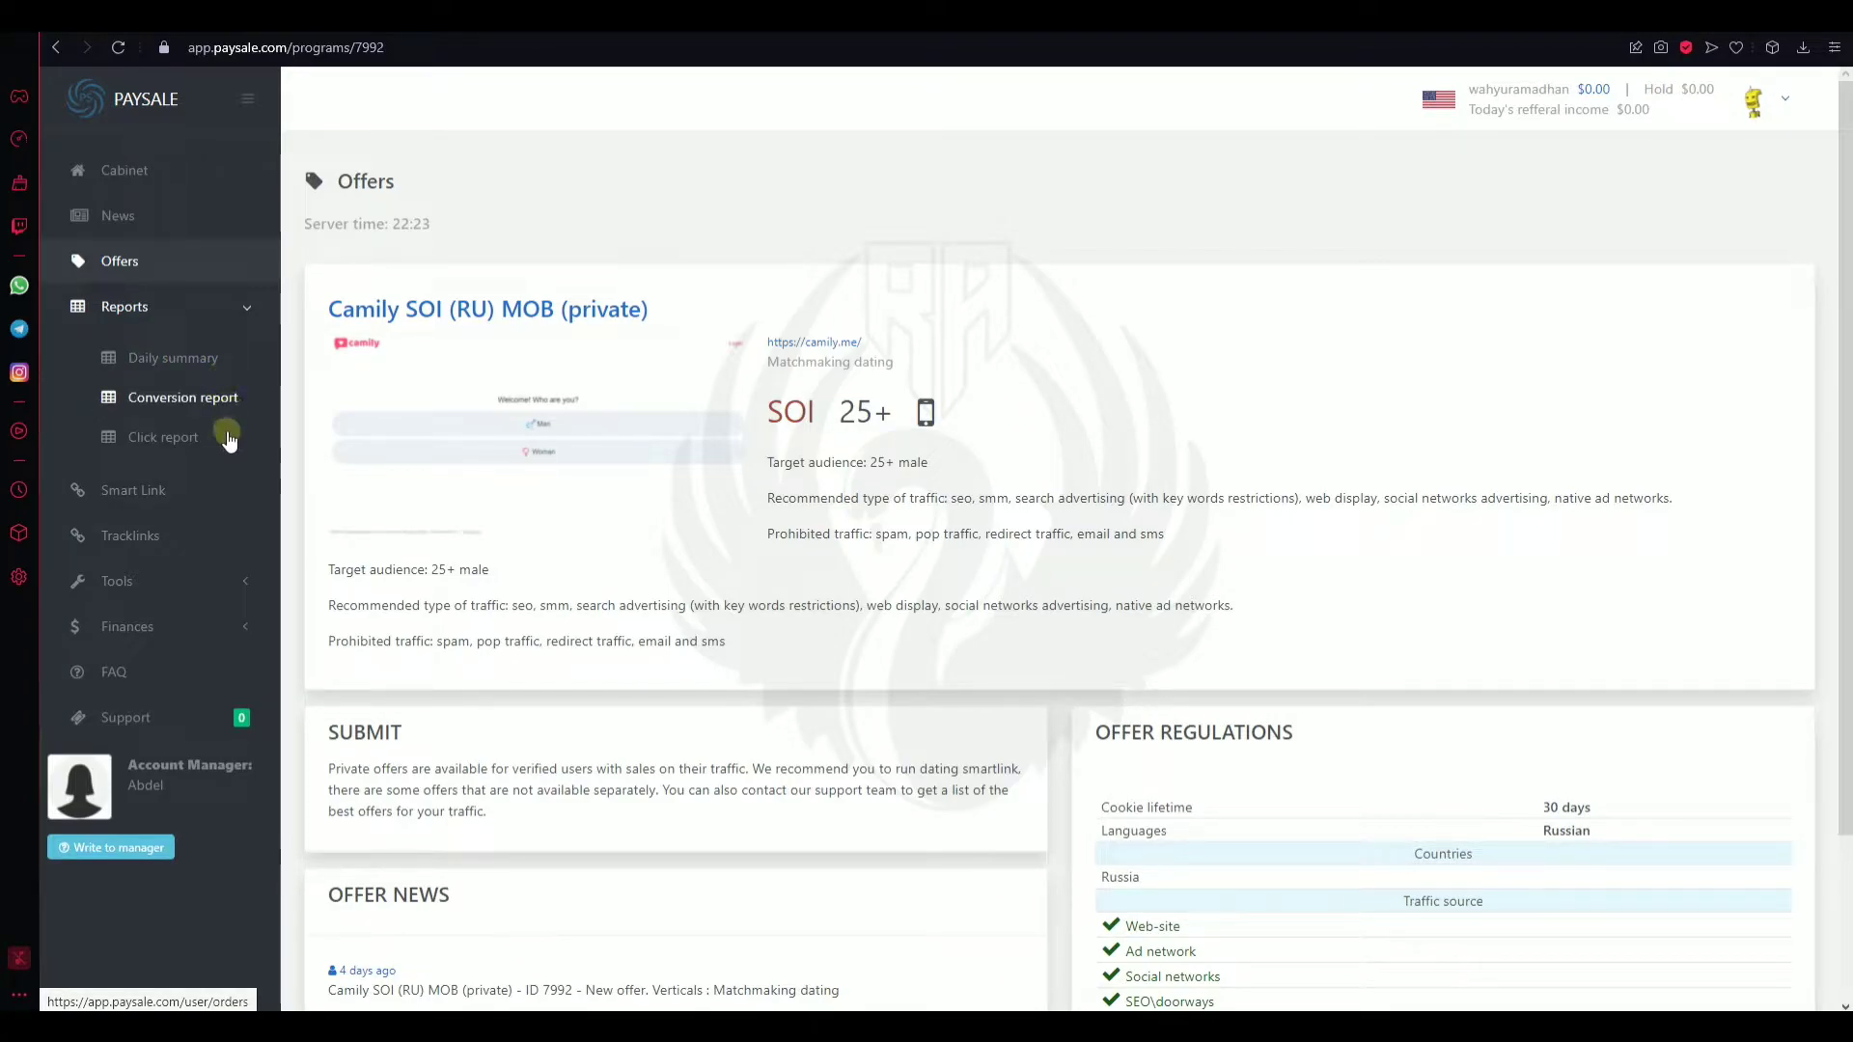
left_click(197, 375)
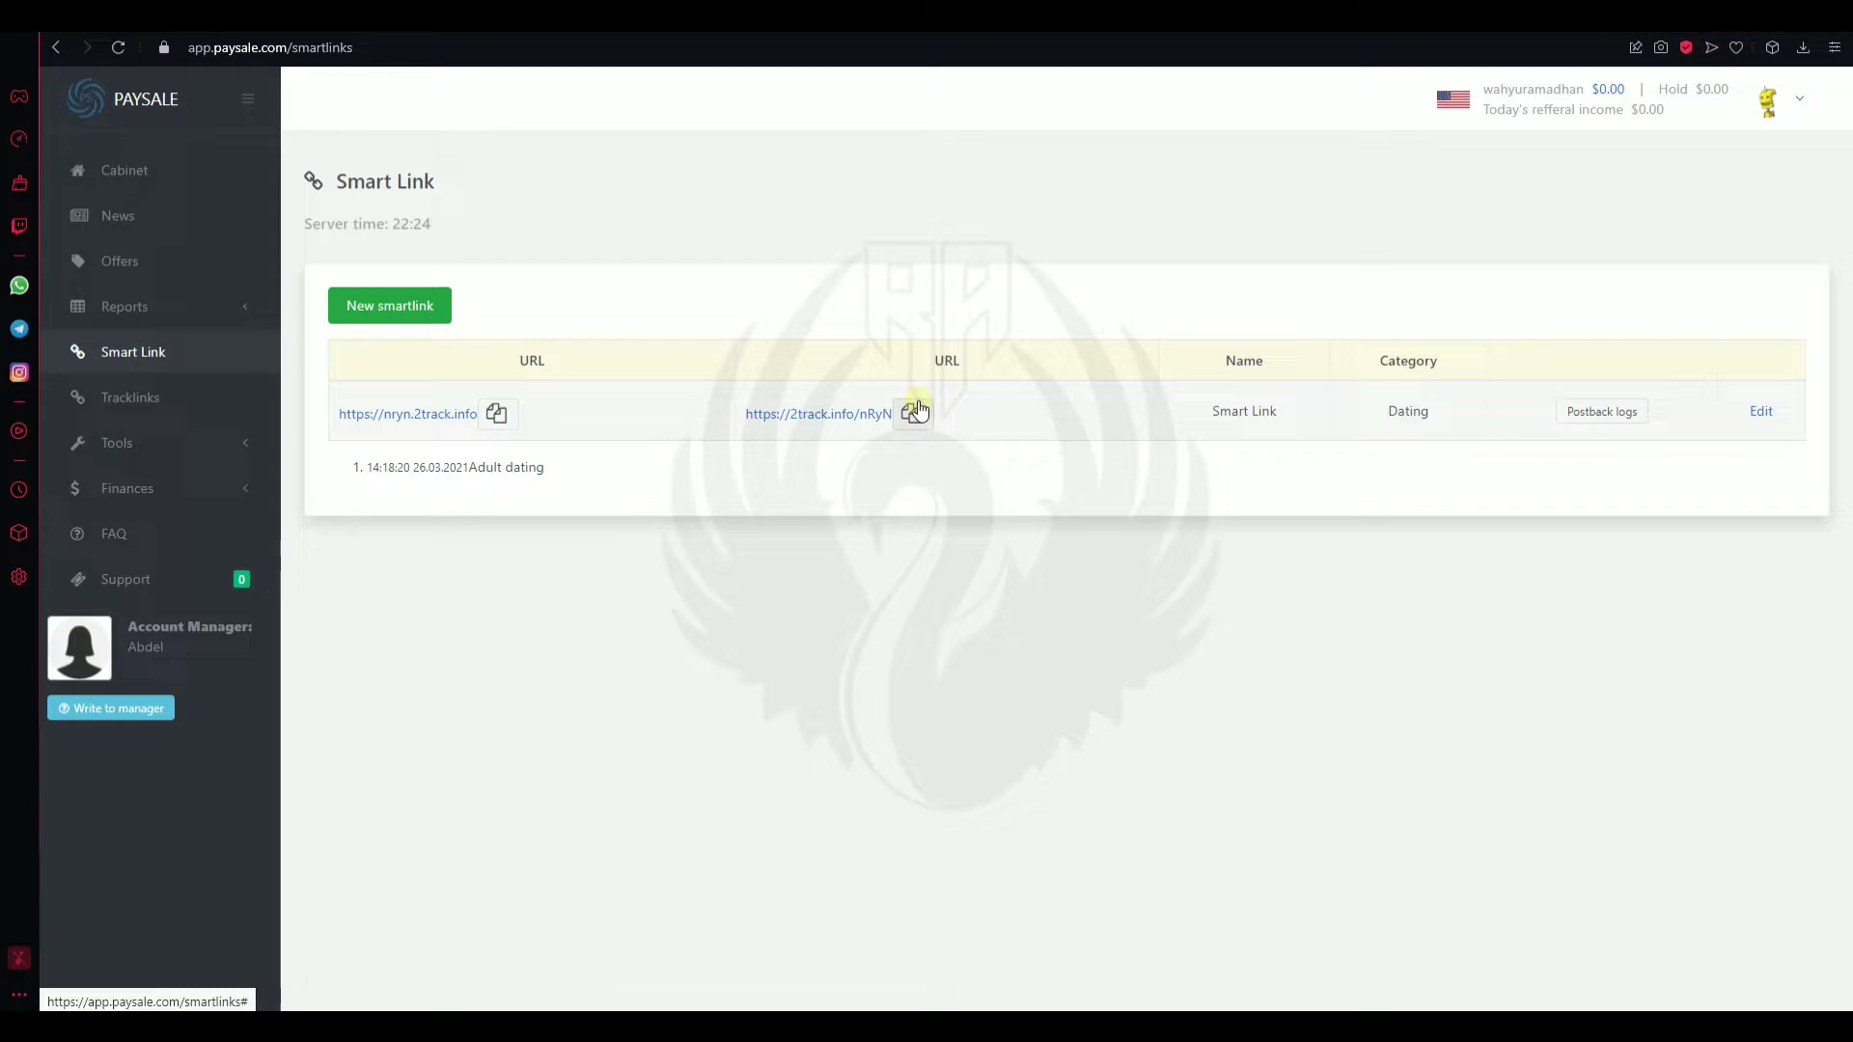
left_click(427, 307)
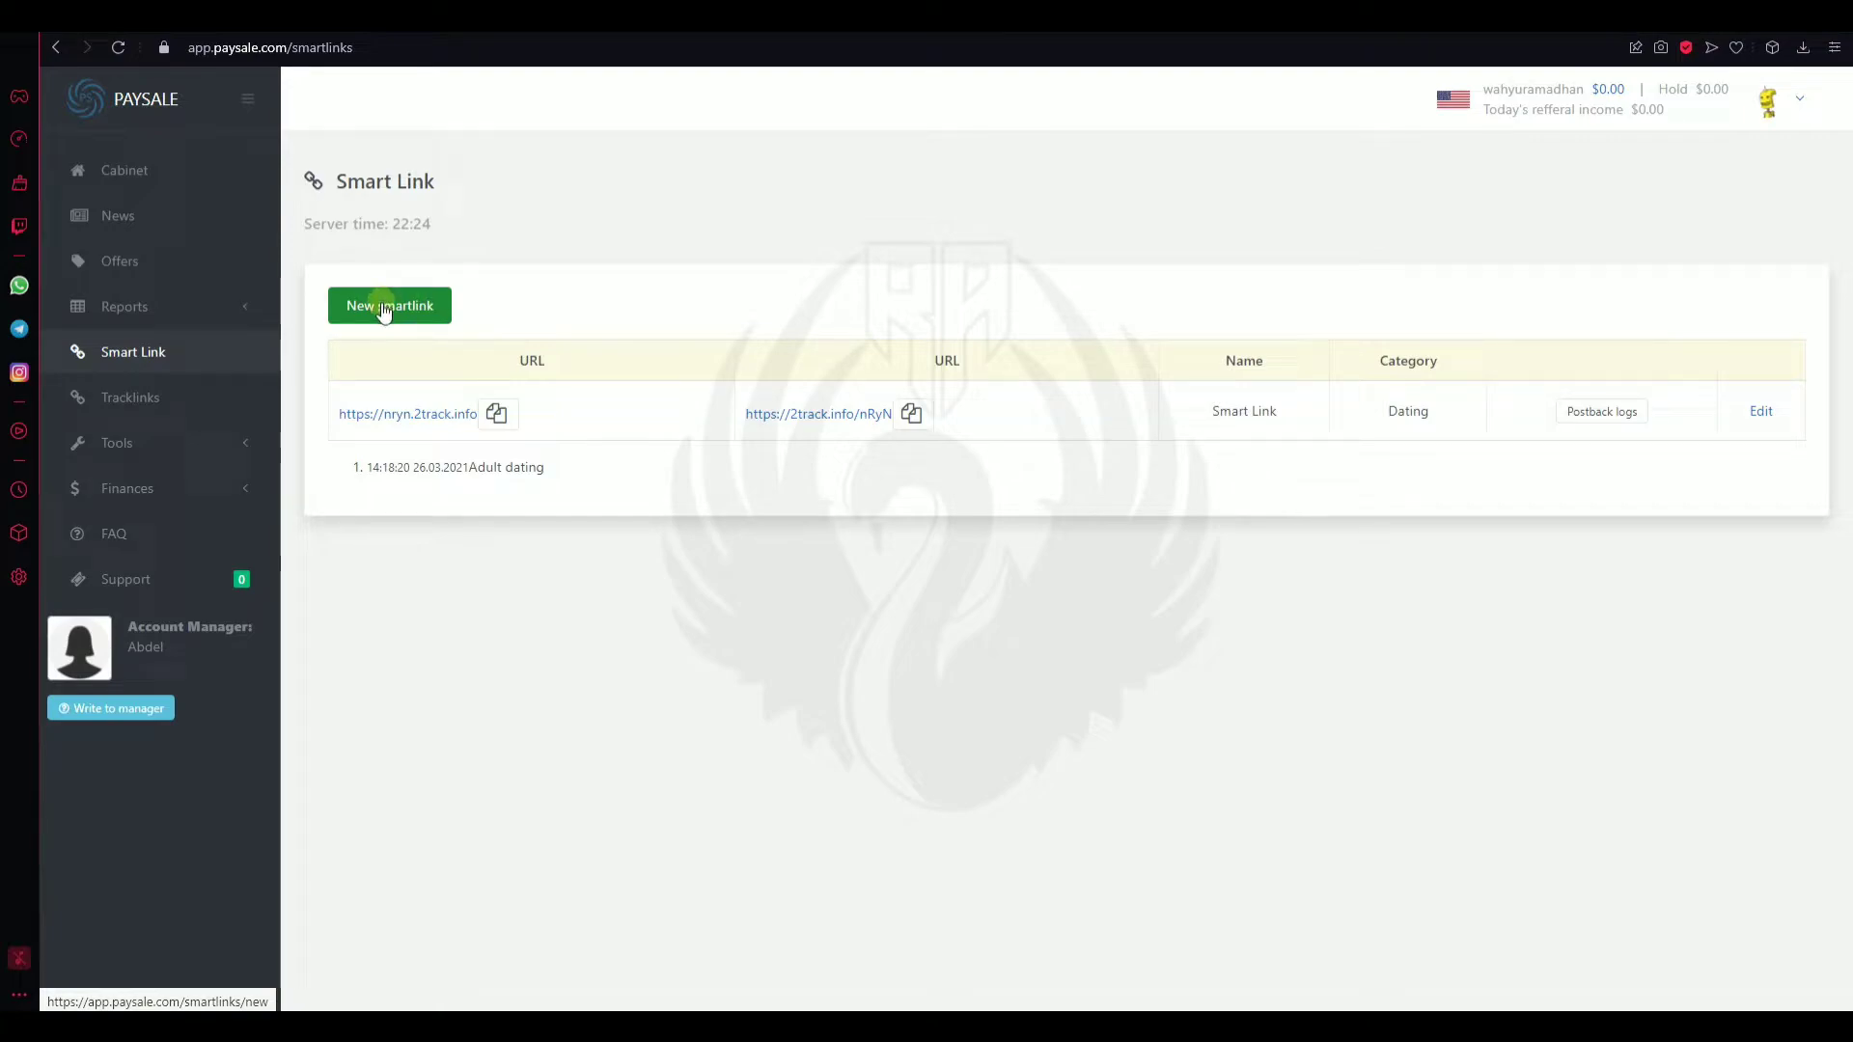
left_click(384, 309)
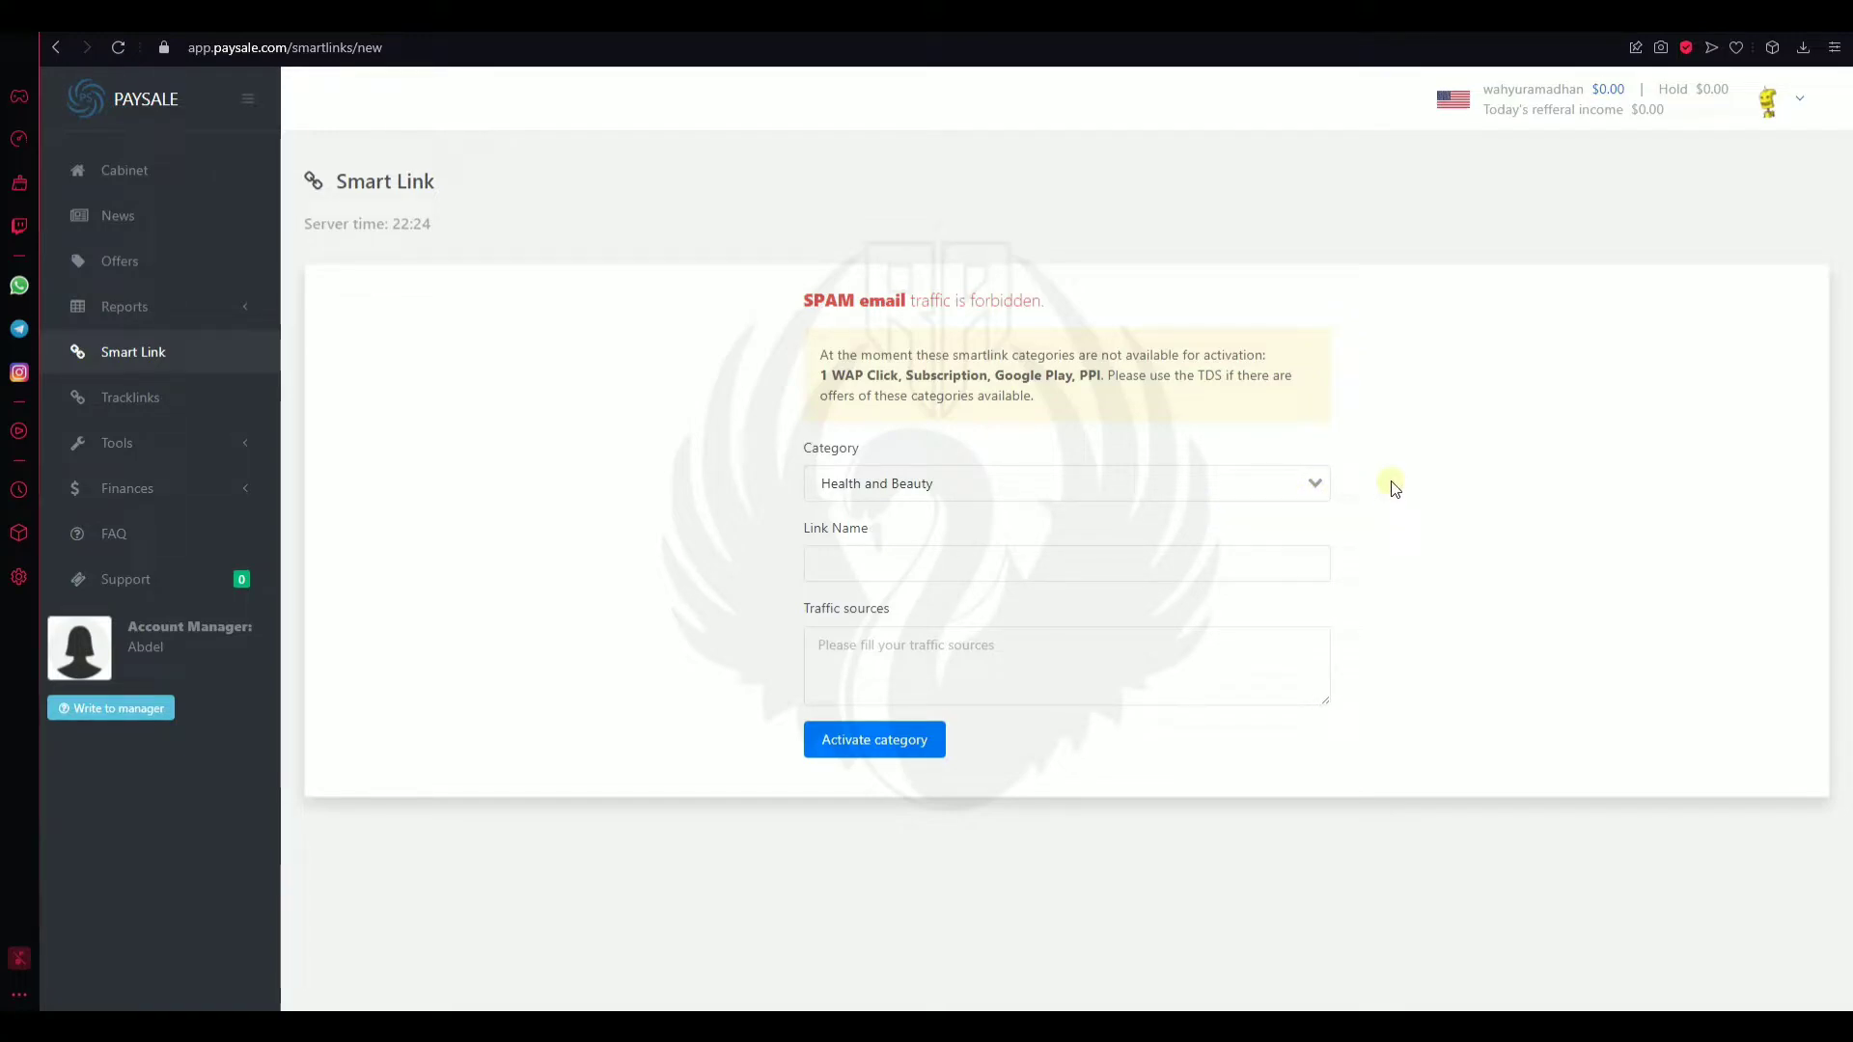
Step: Review the available smartlink categories and choose Adult dating for the new smartlink
left_click(1316, 482)
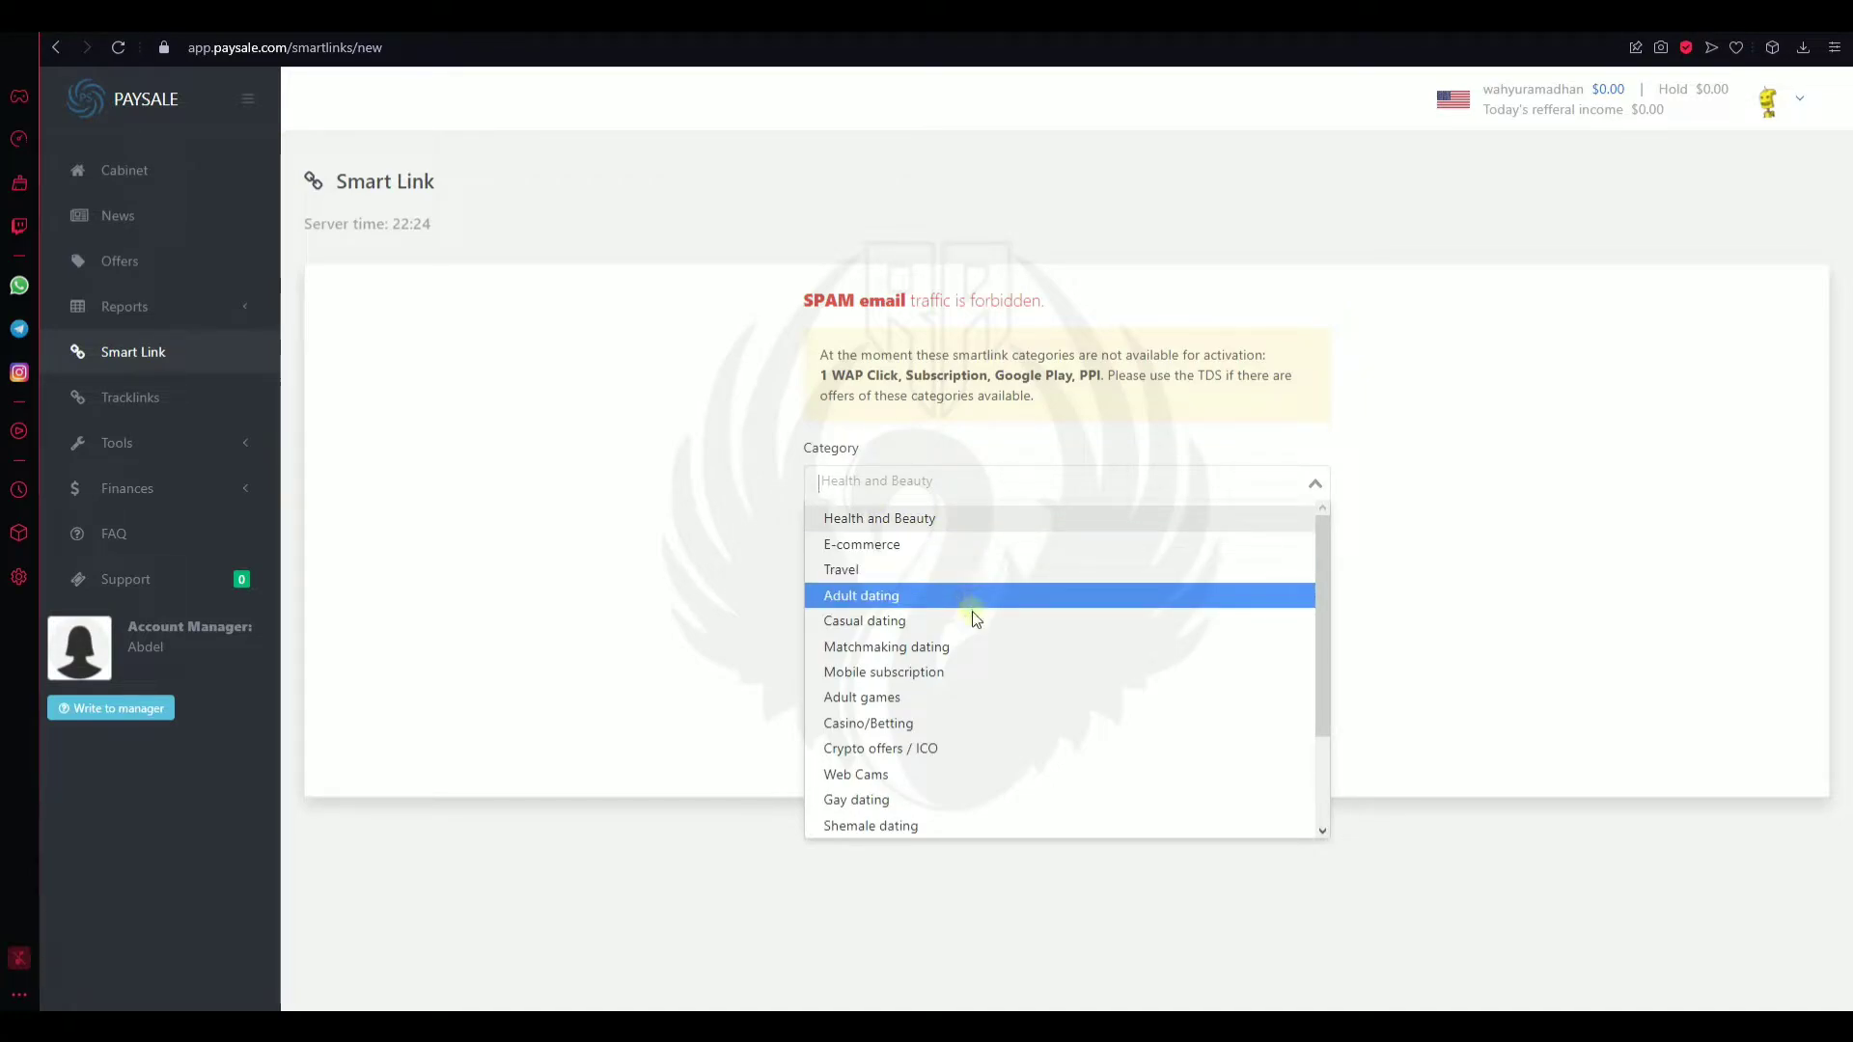
scroll(972, 610, "down", 2)
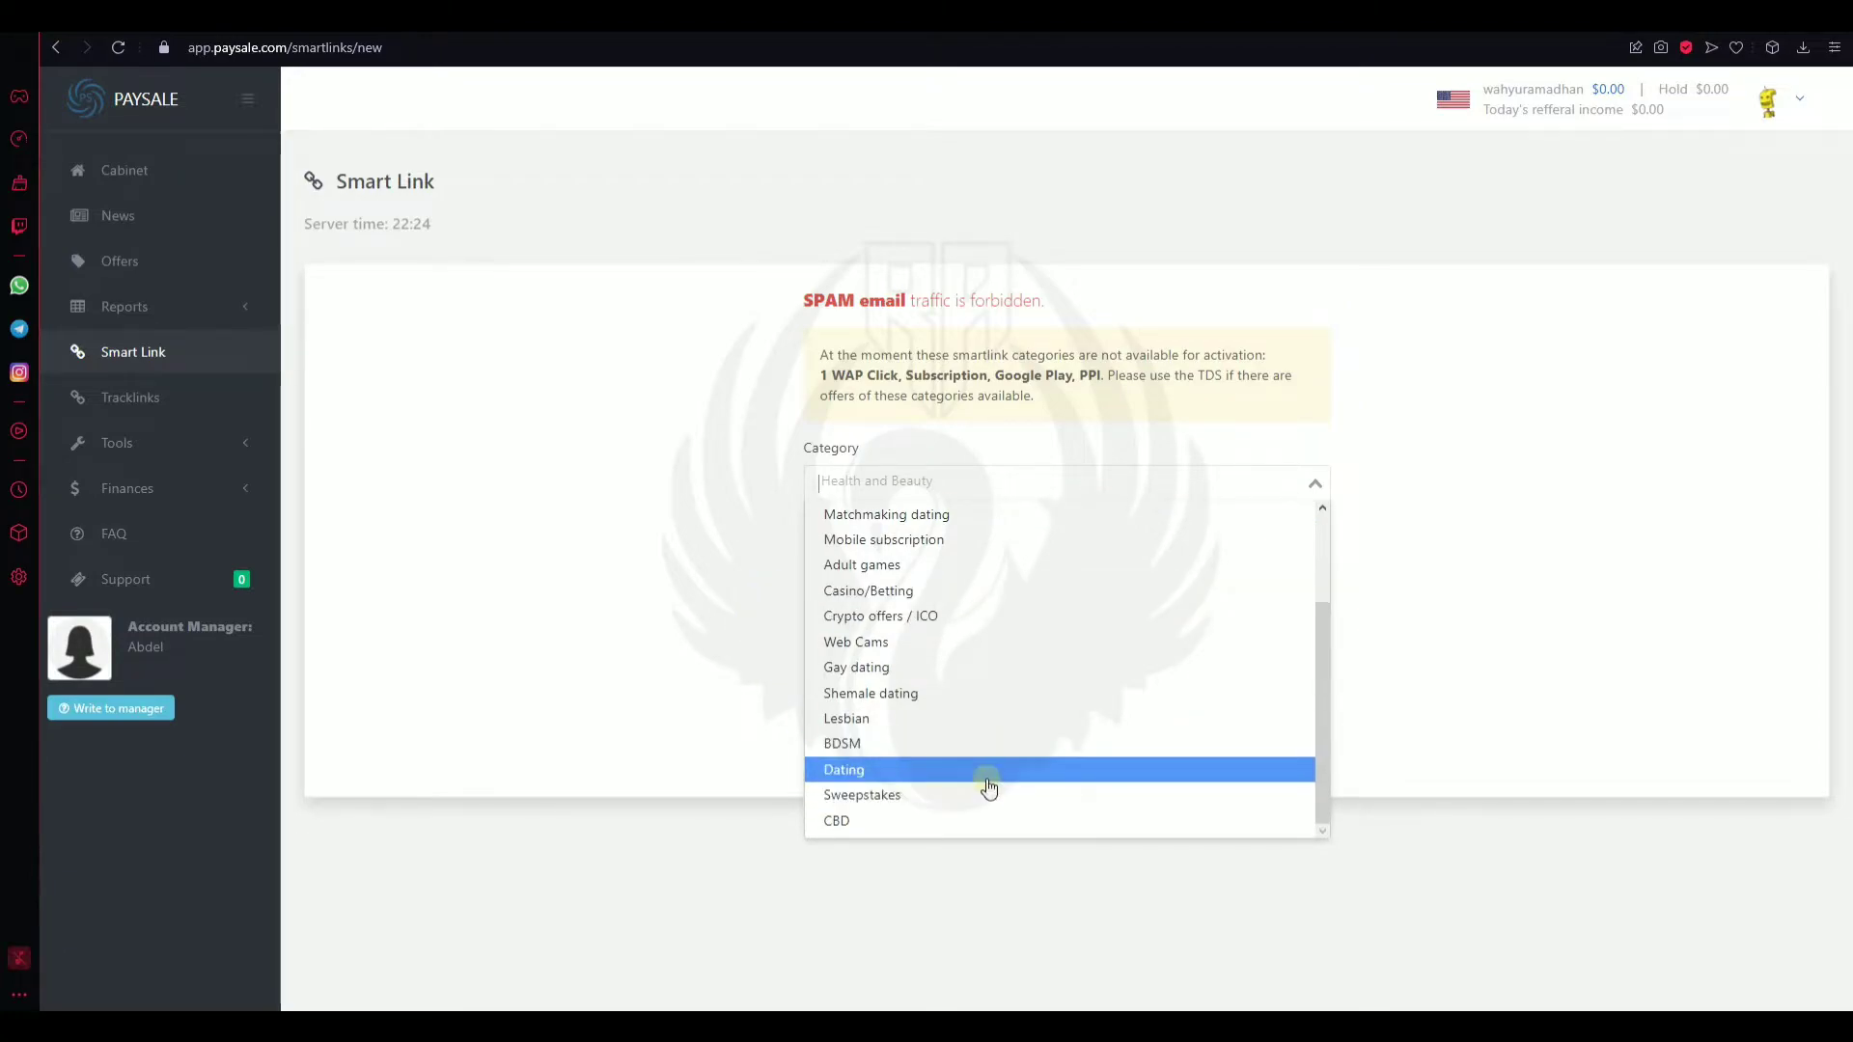
scroll(984, 784, "up", 2)
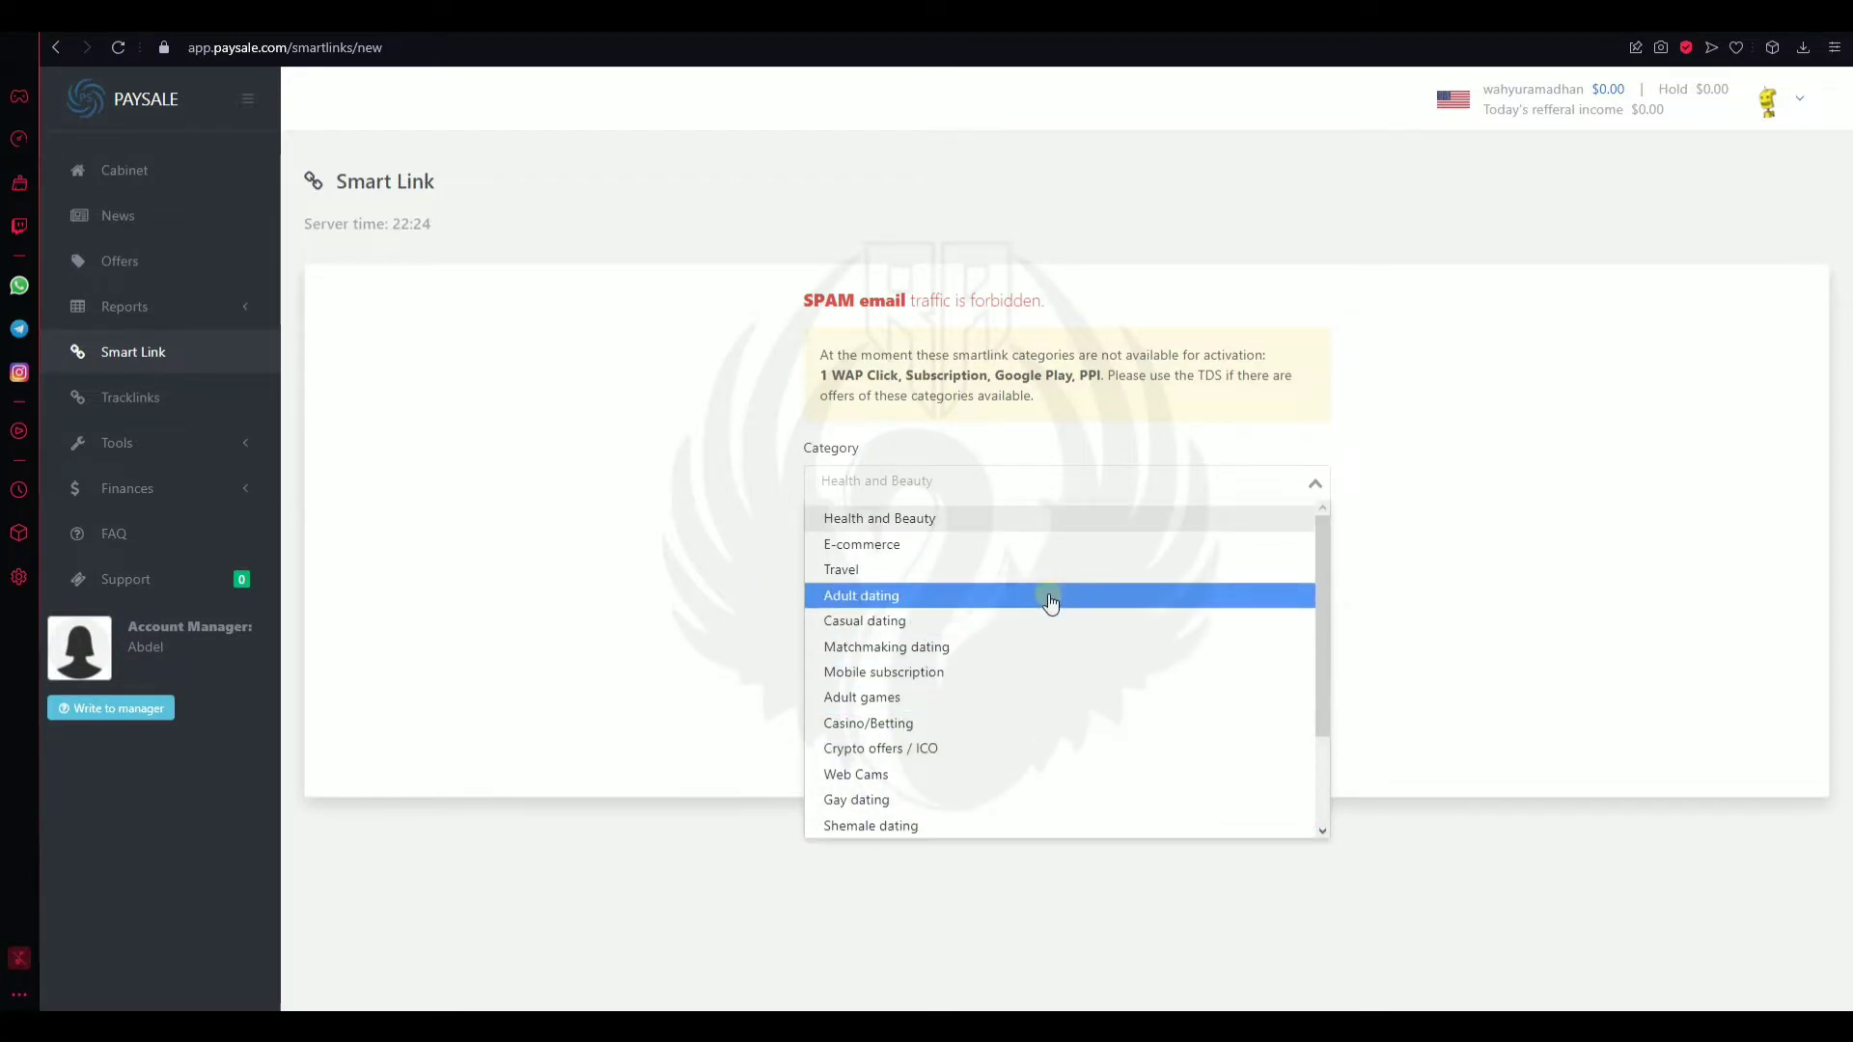
scroll(1049, 601, "down", 2)
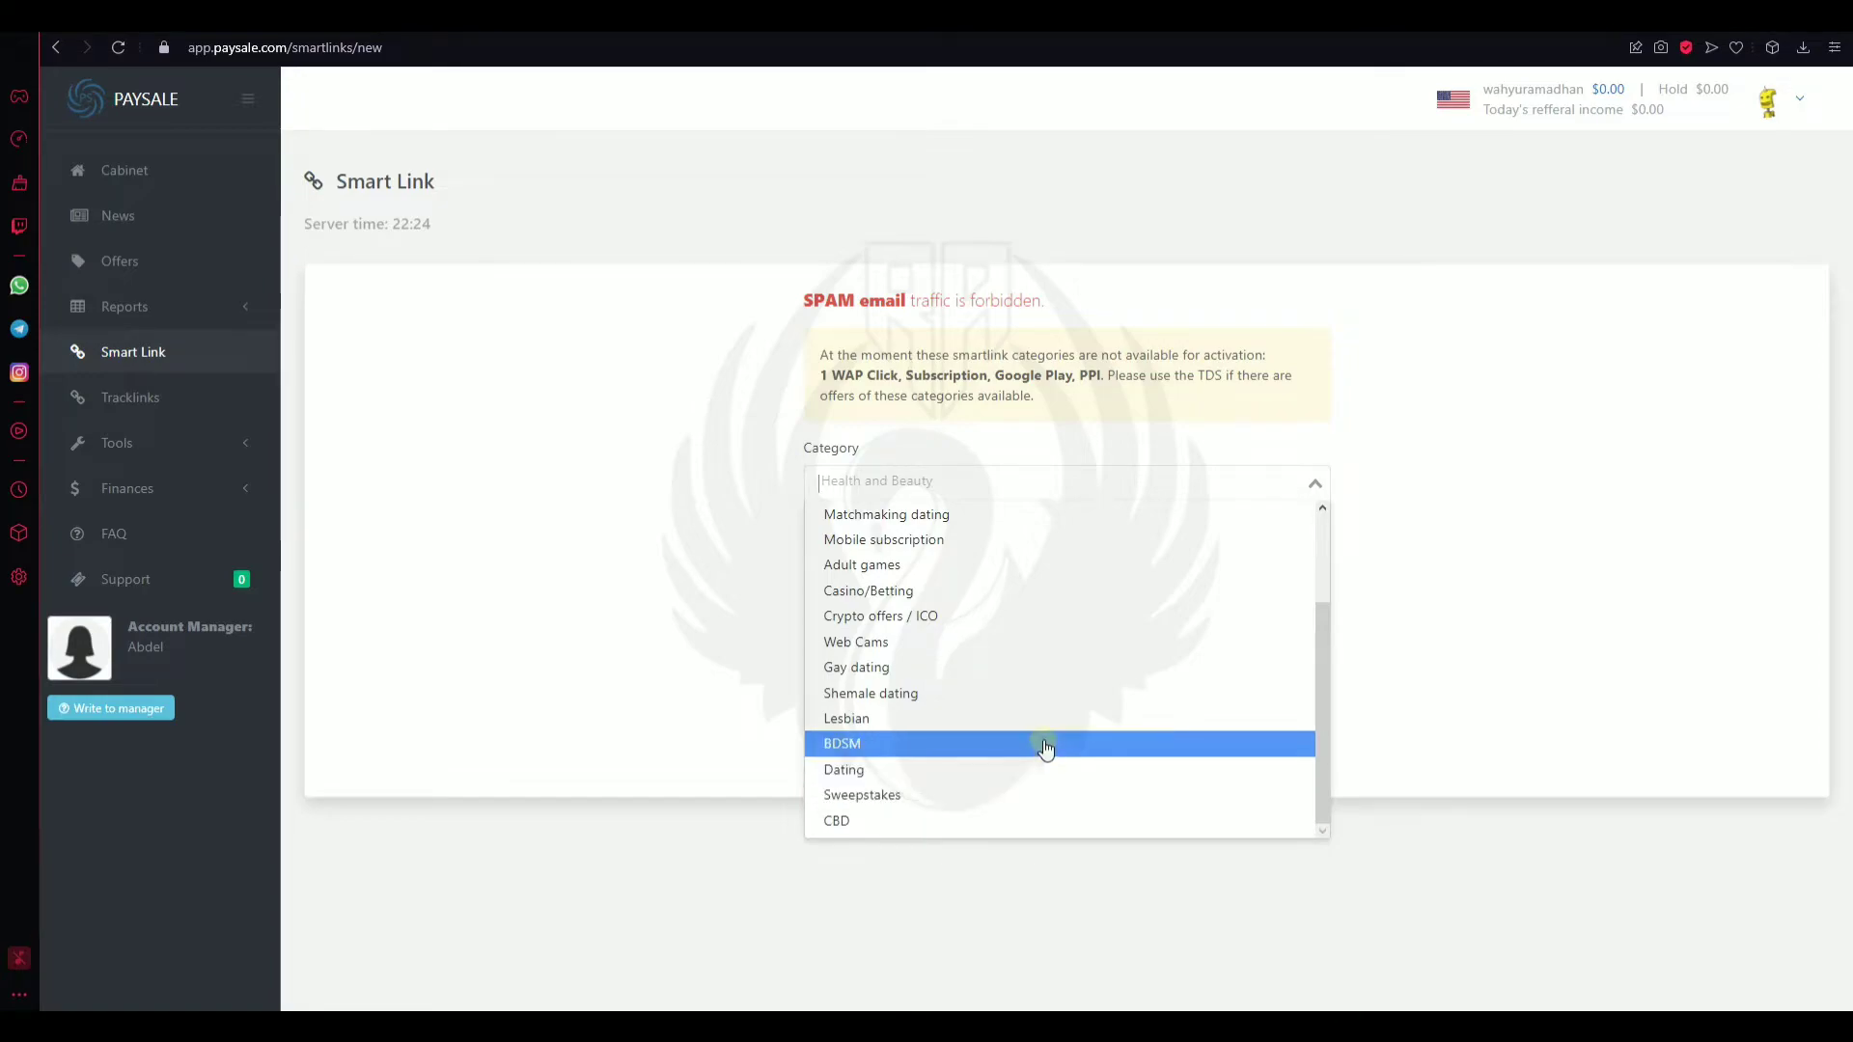
scroll(1044, 722, "up", 3)
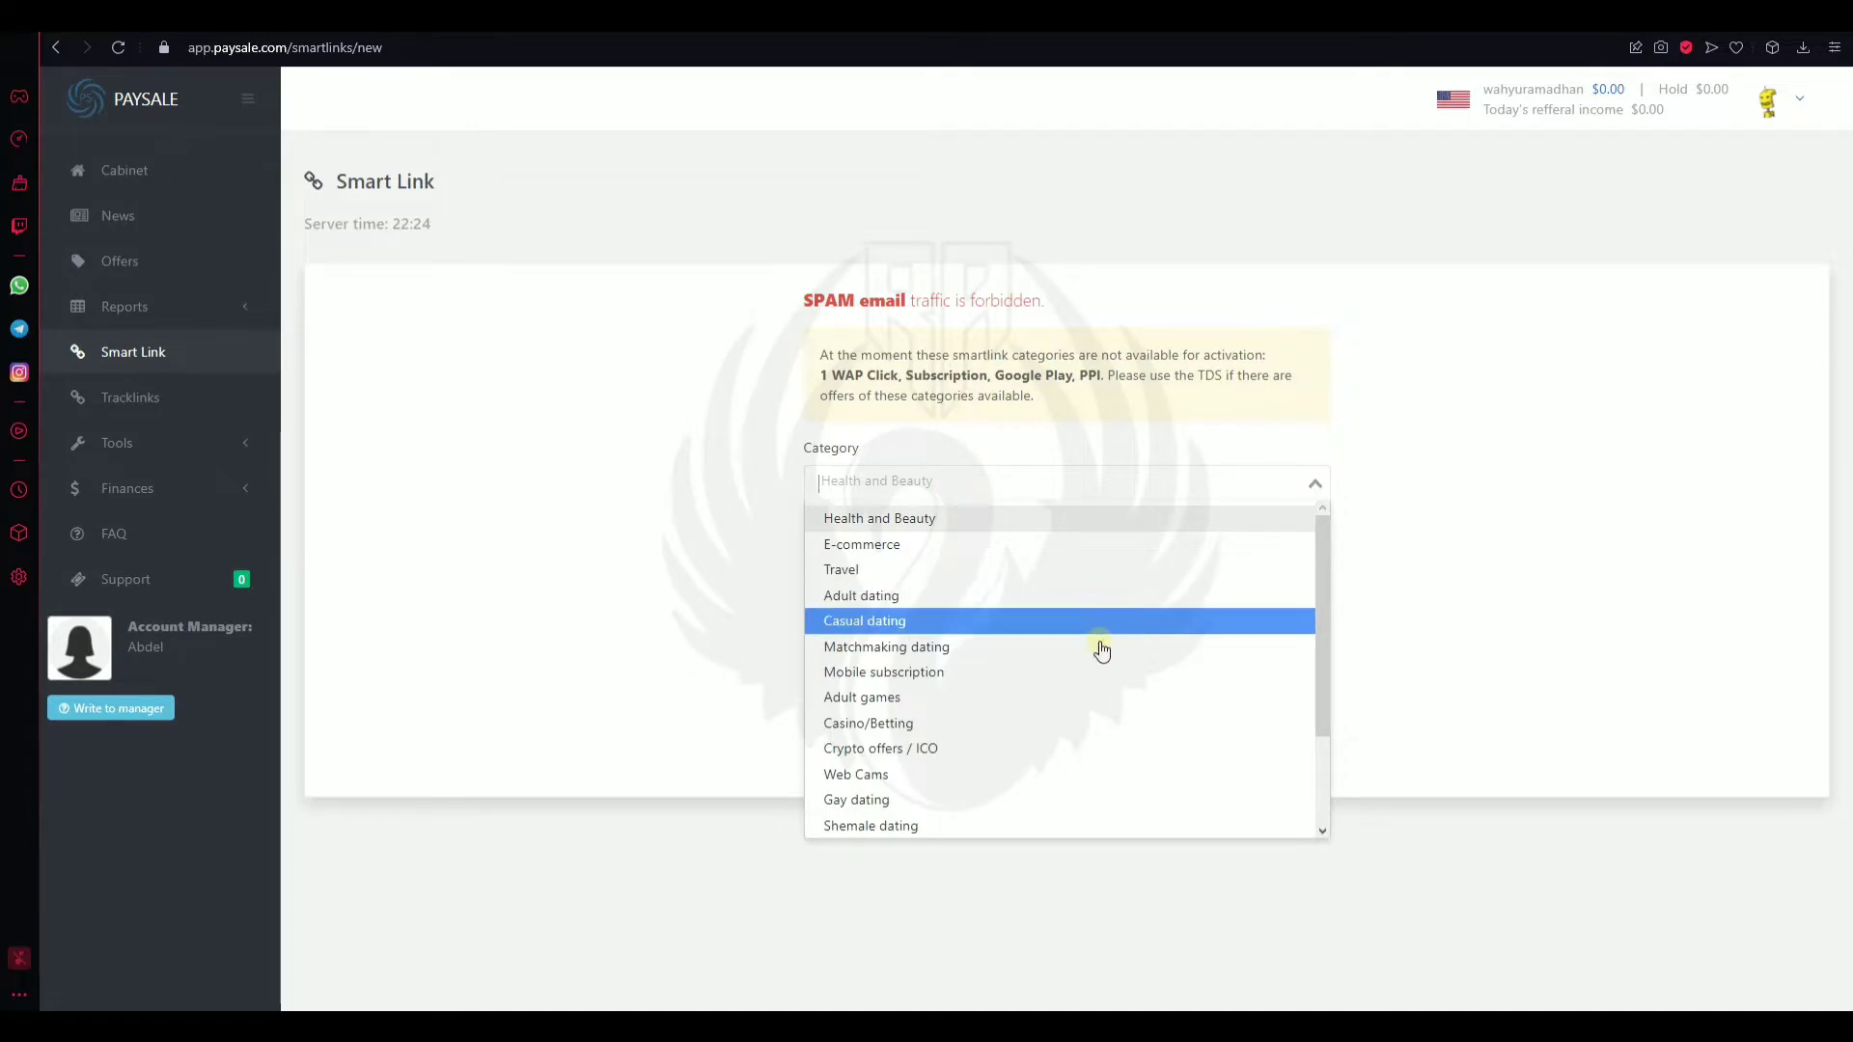
scroll(1100, 646, "down", 3)
scroll(1097, 772, "up", 3)
left_click(1052, 597)
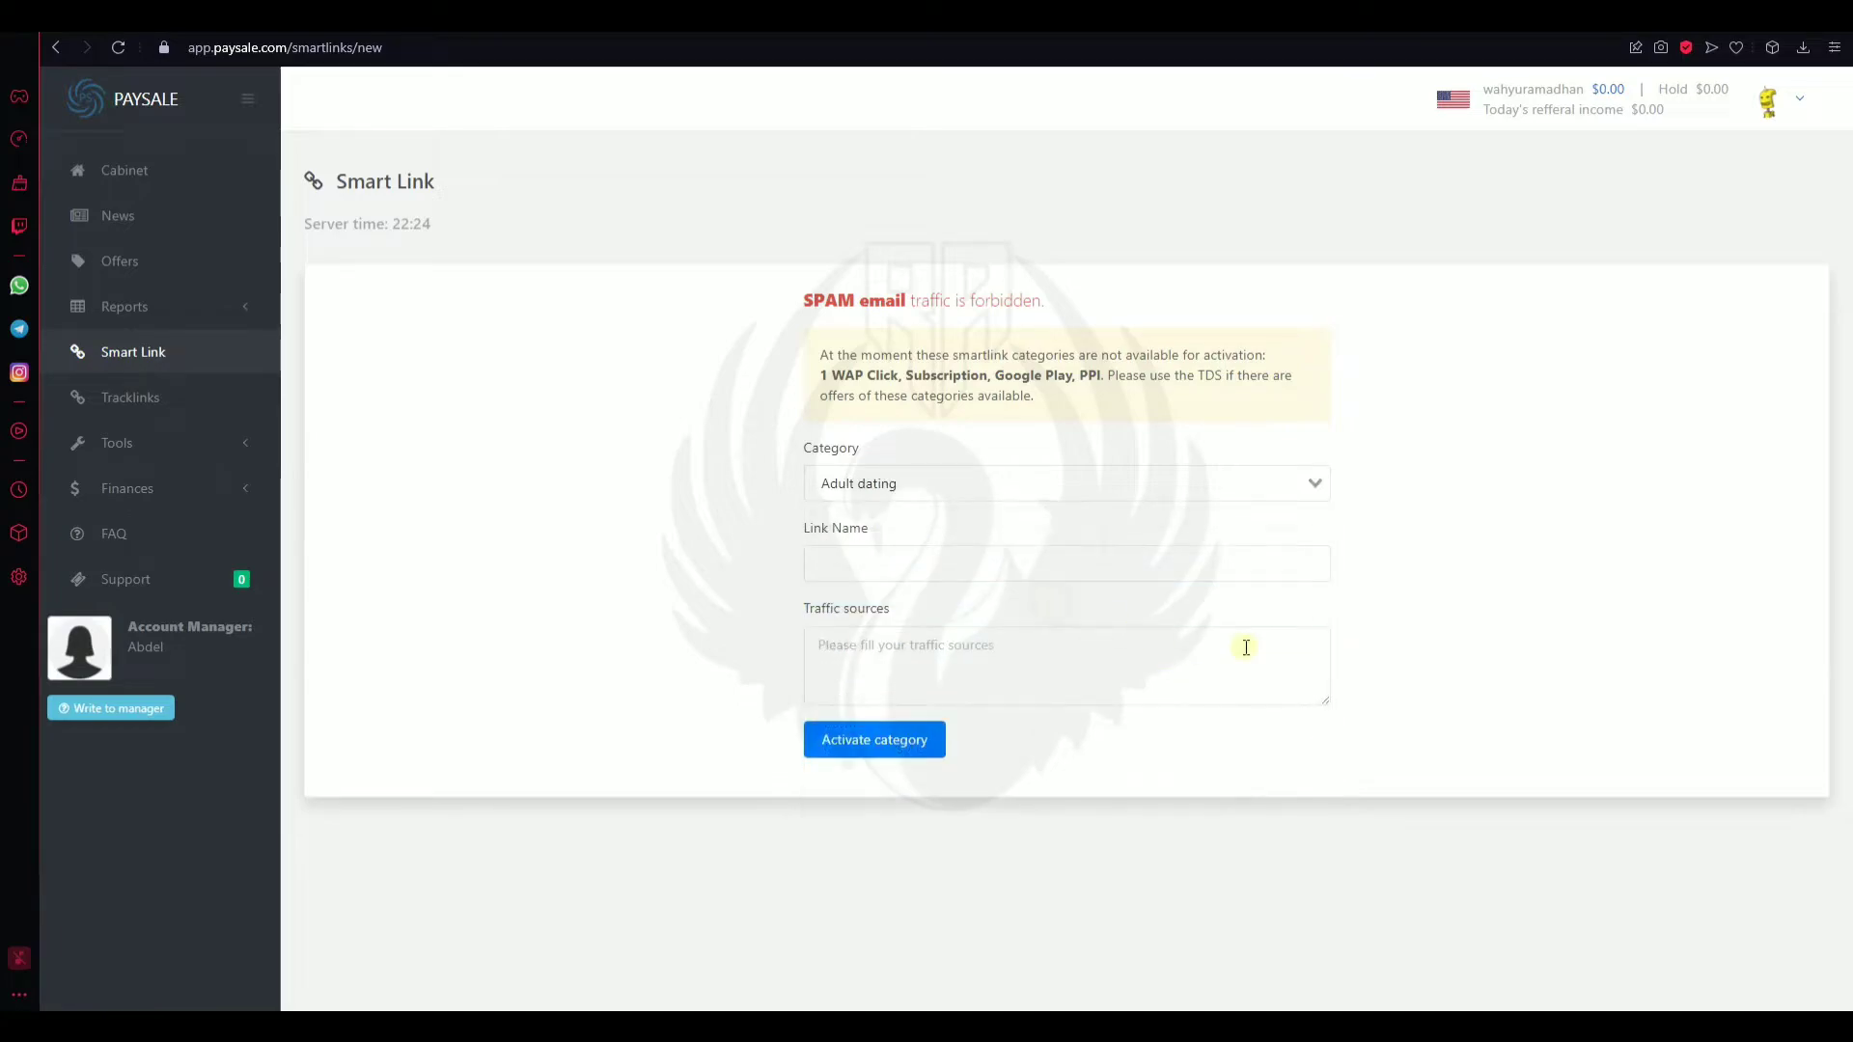
Step: Activate the smartlink as tes01 with traffic sources "instagram & facebook" and copy the short URL from the smartlink list
left_click(1253, 581)
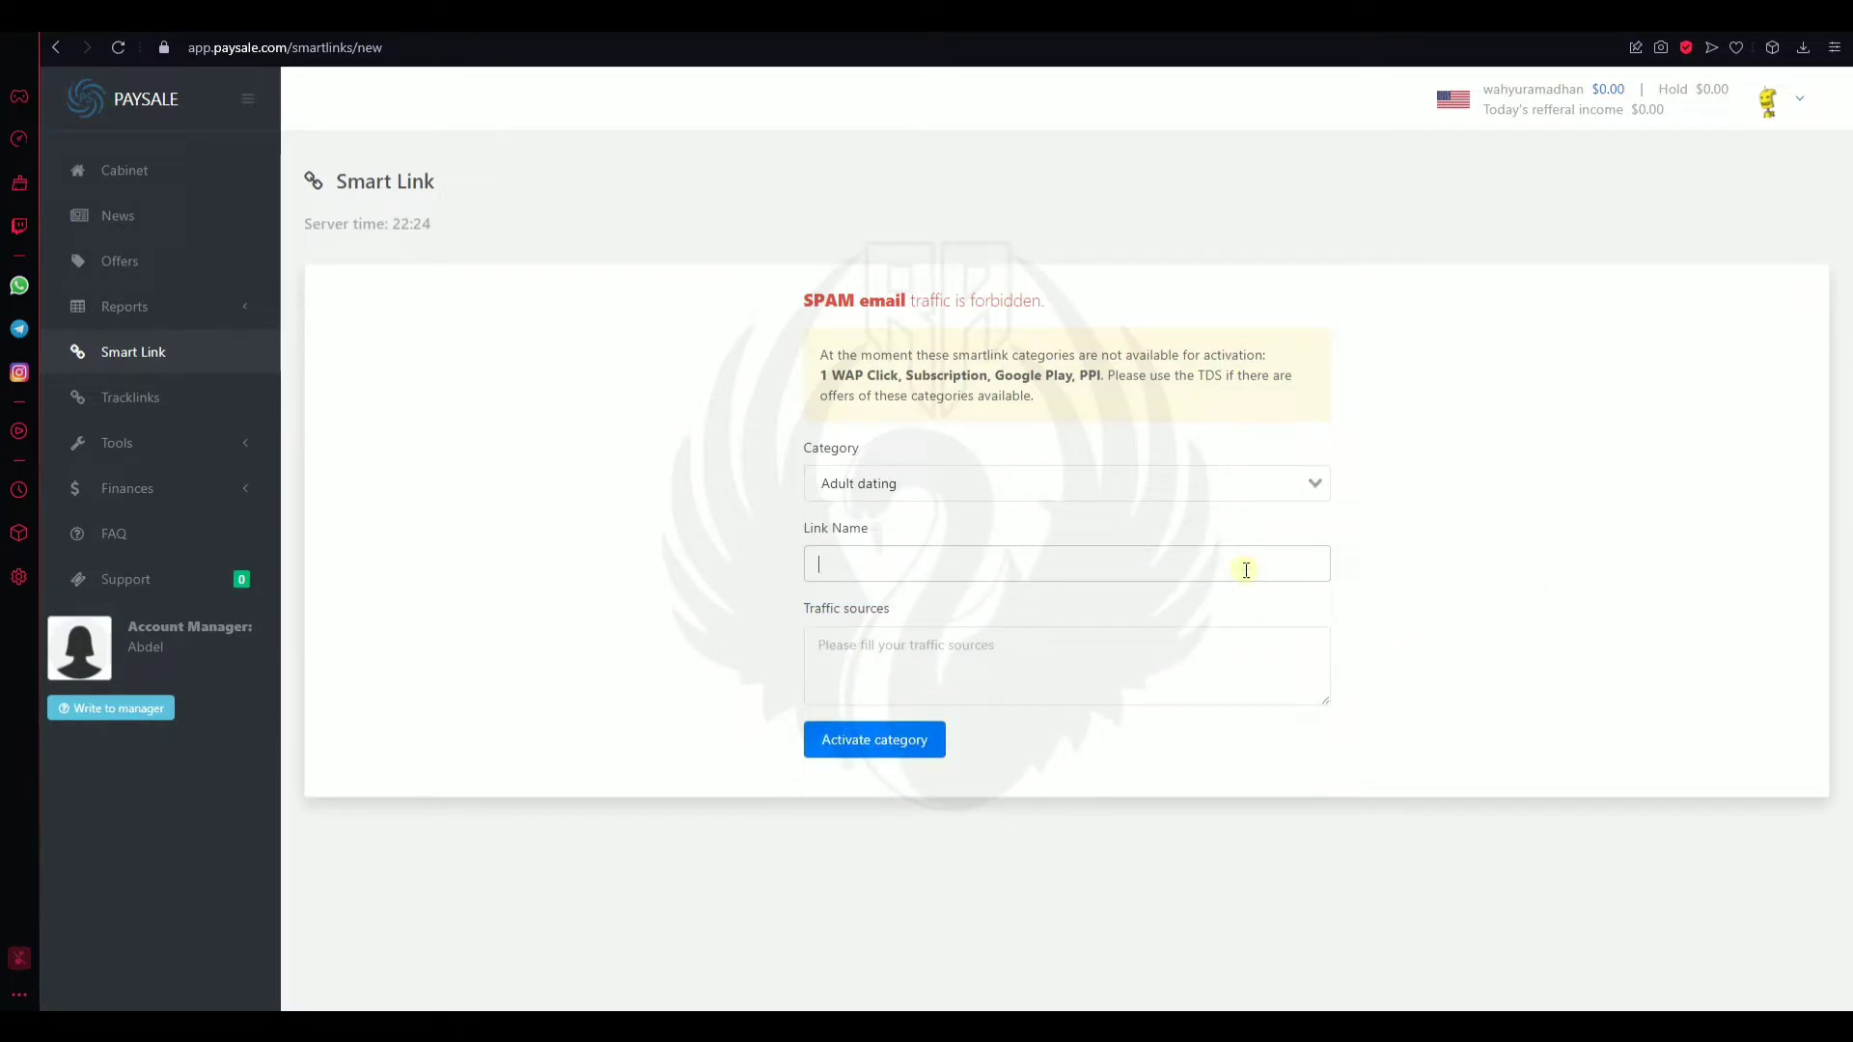
type("tes01")
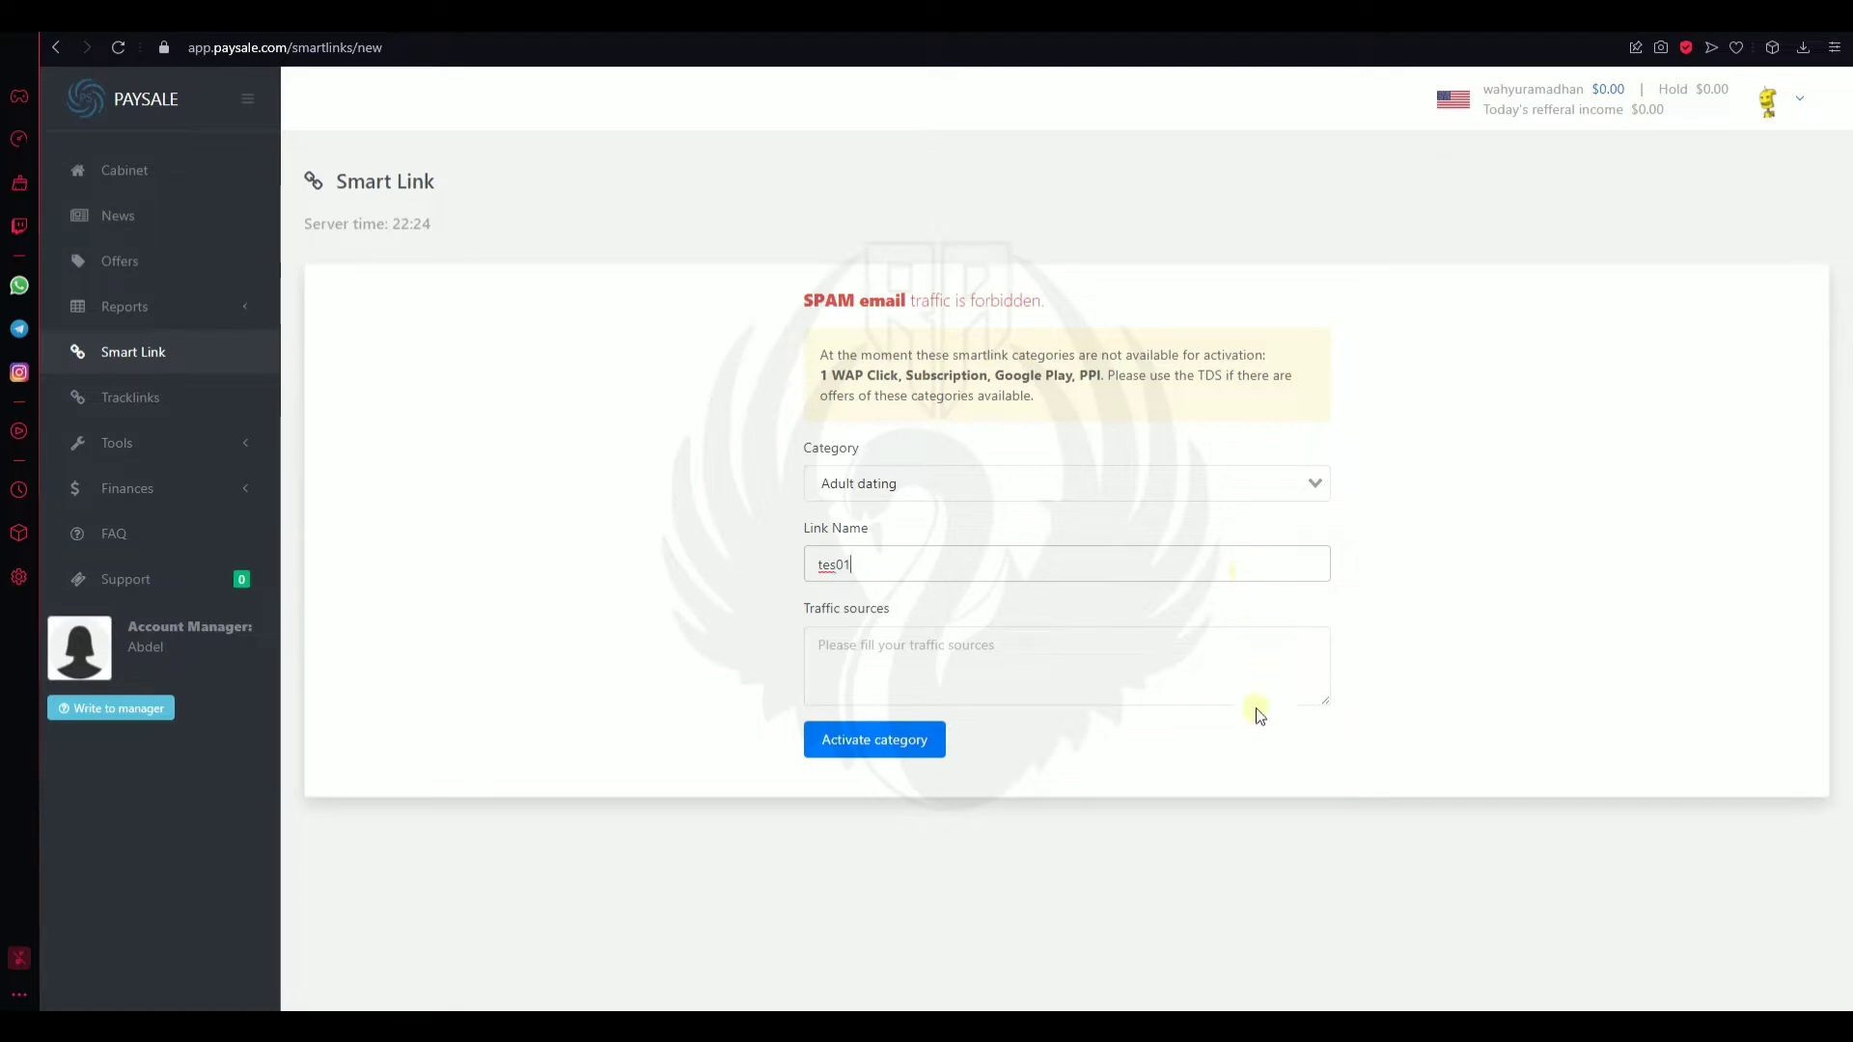
left_click(1218, 649)
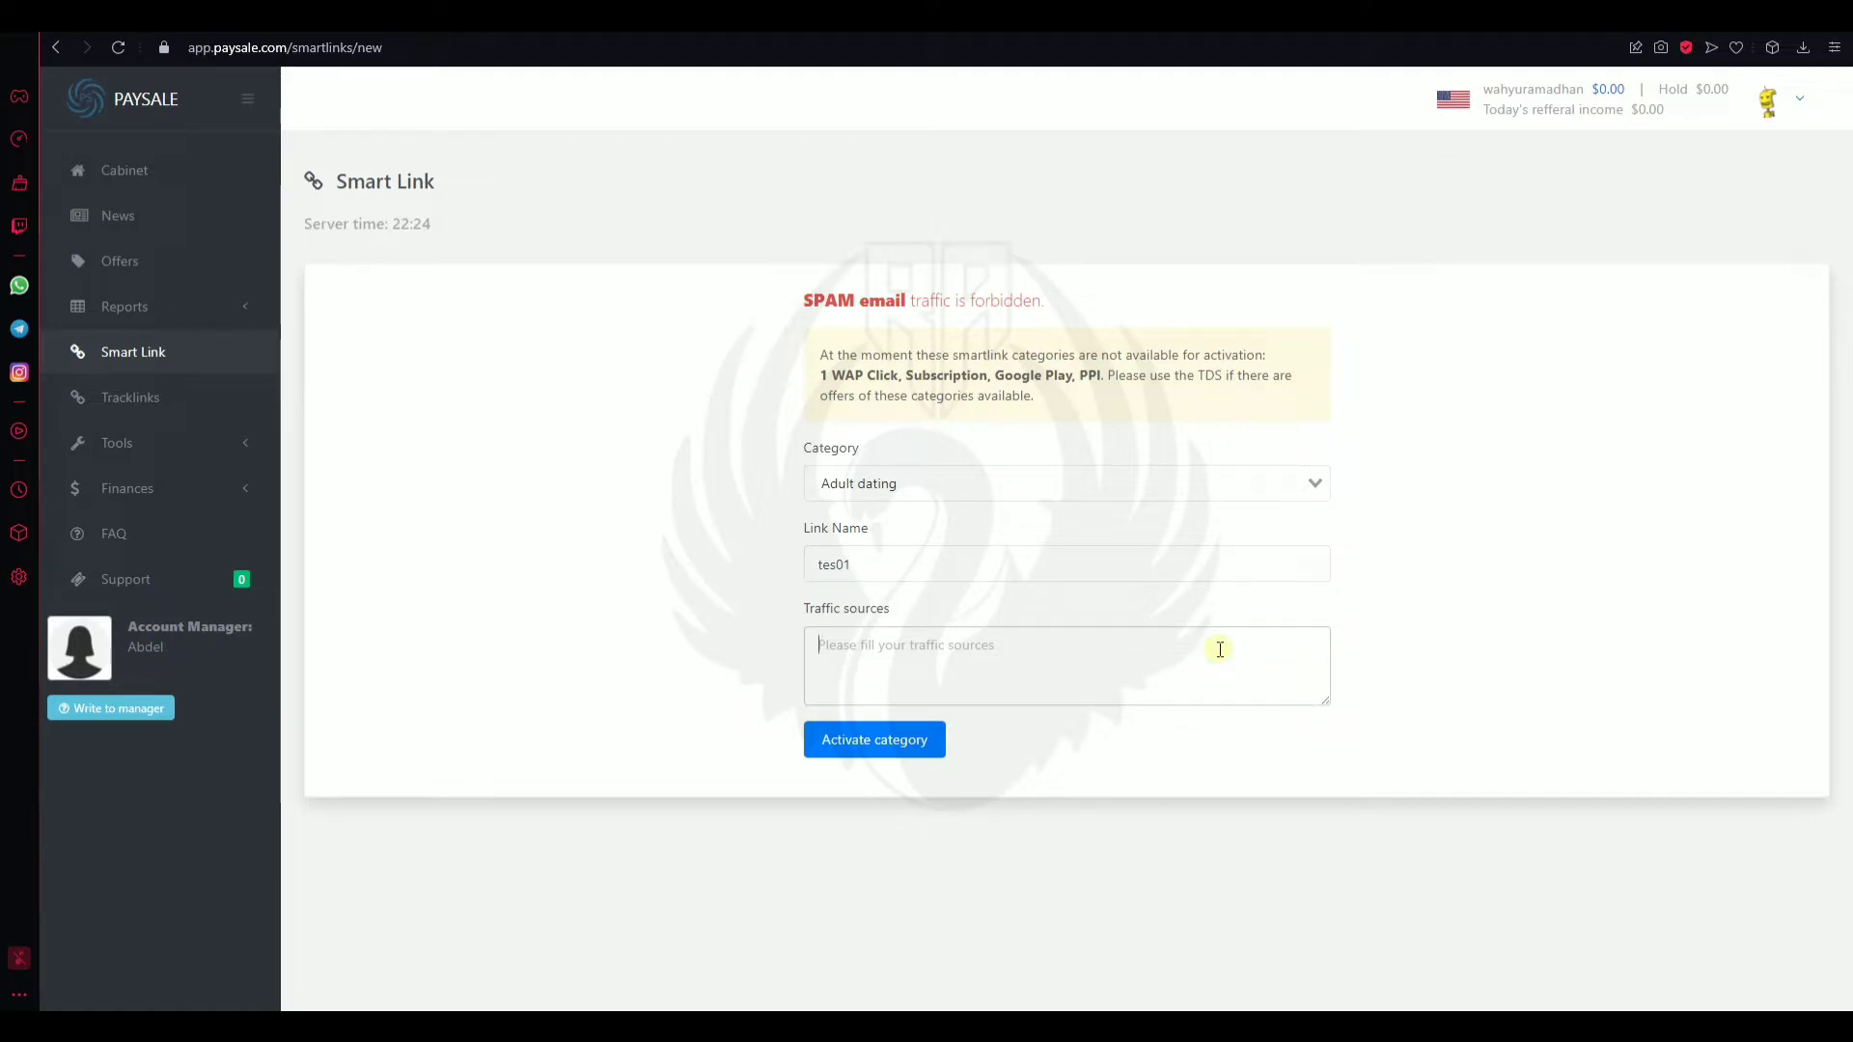
type("instagram")
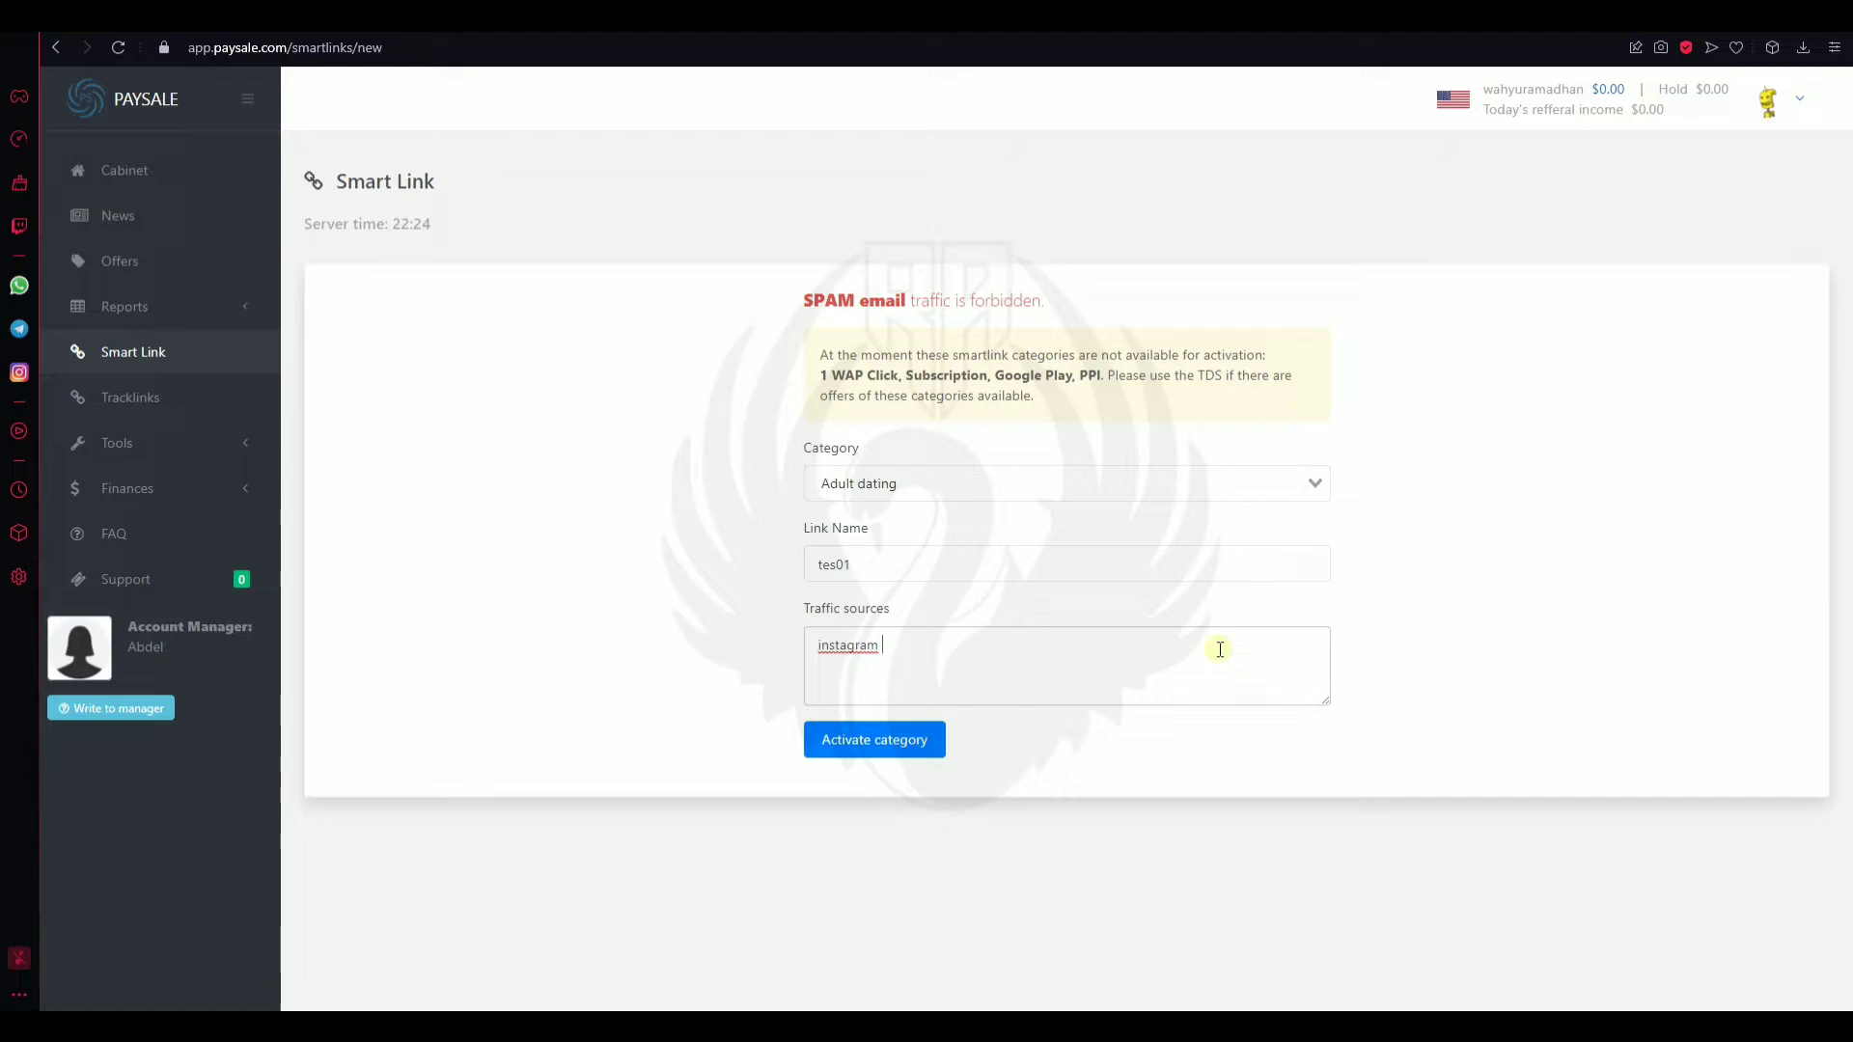
type("& facebook")
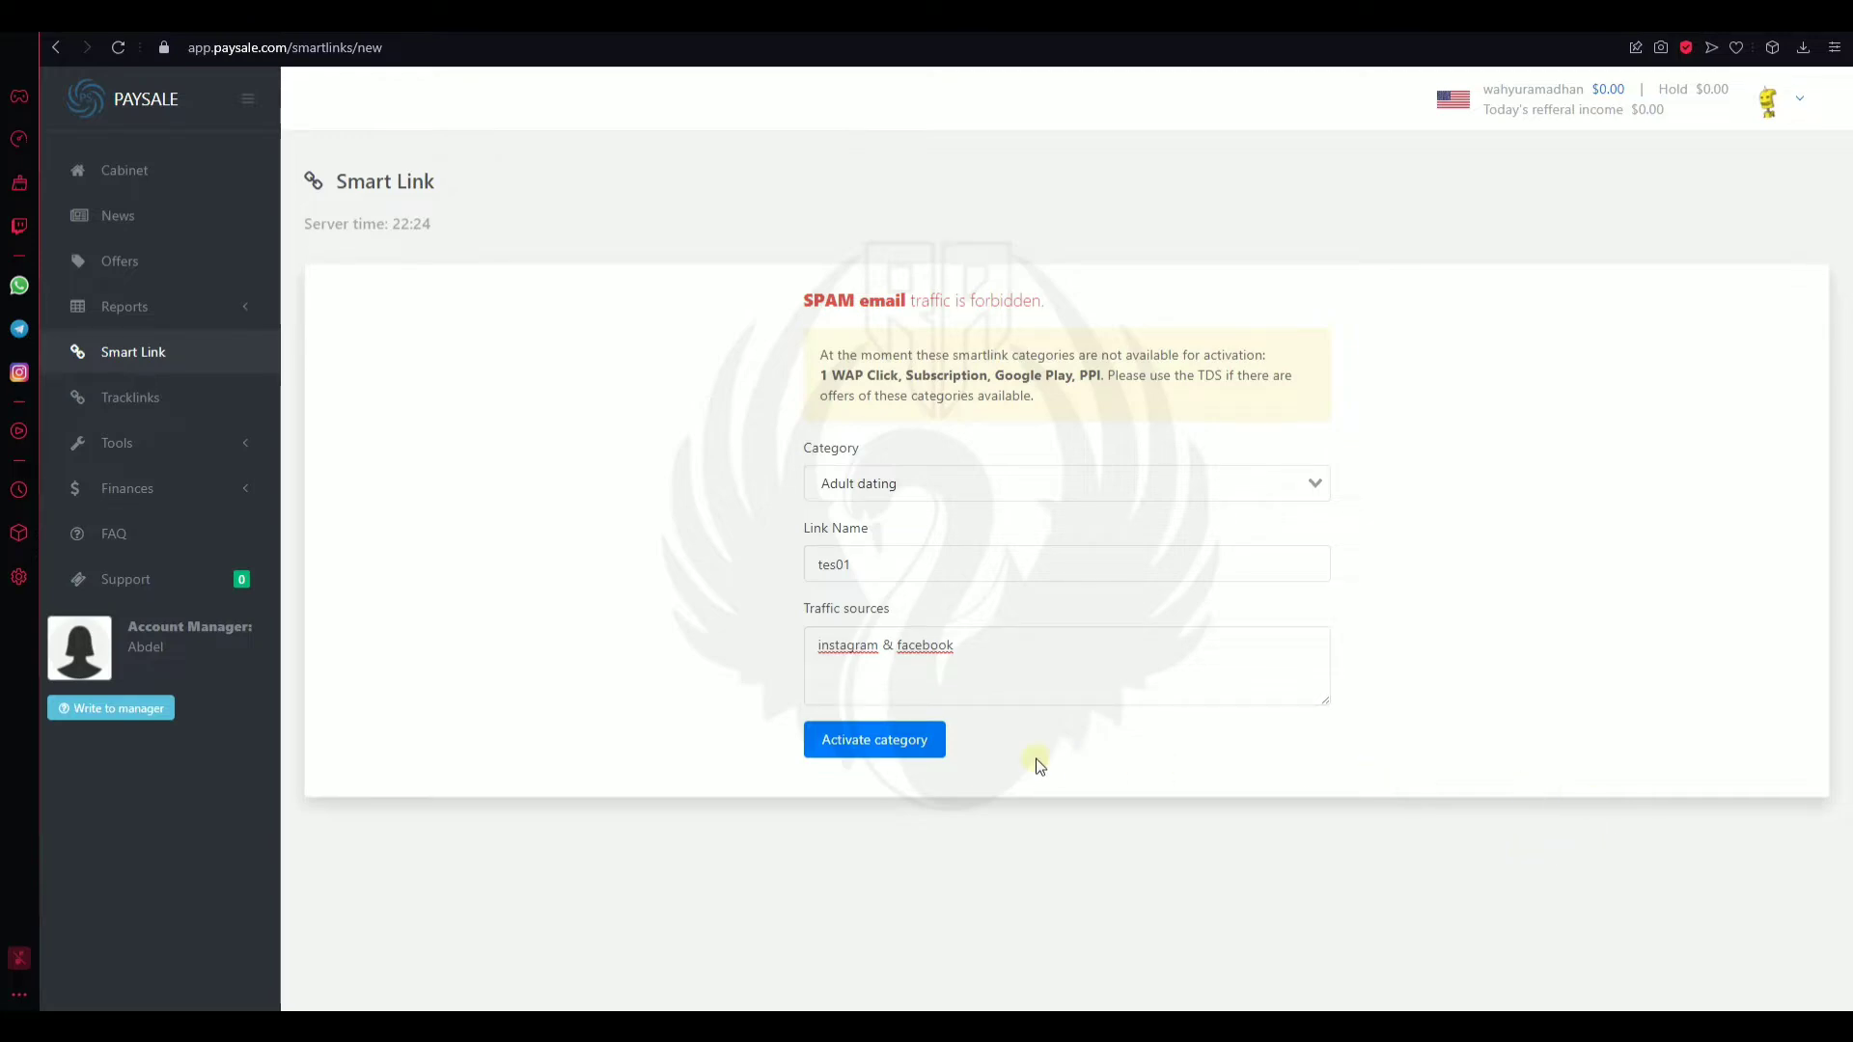
left_click(859, 752)
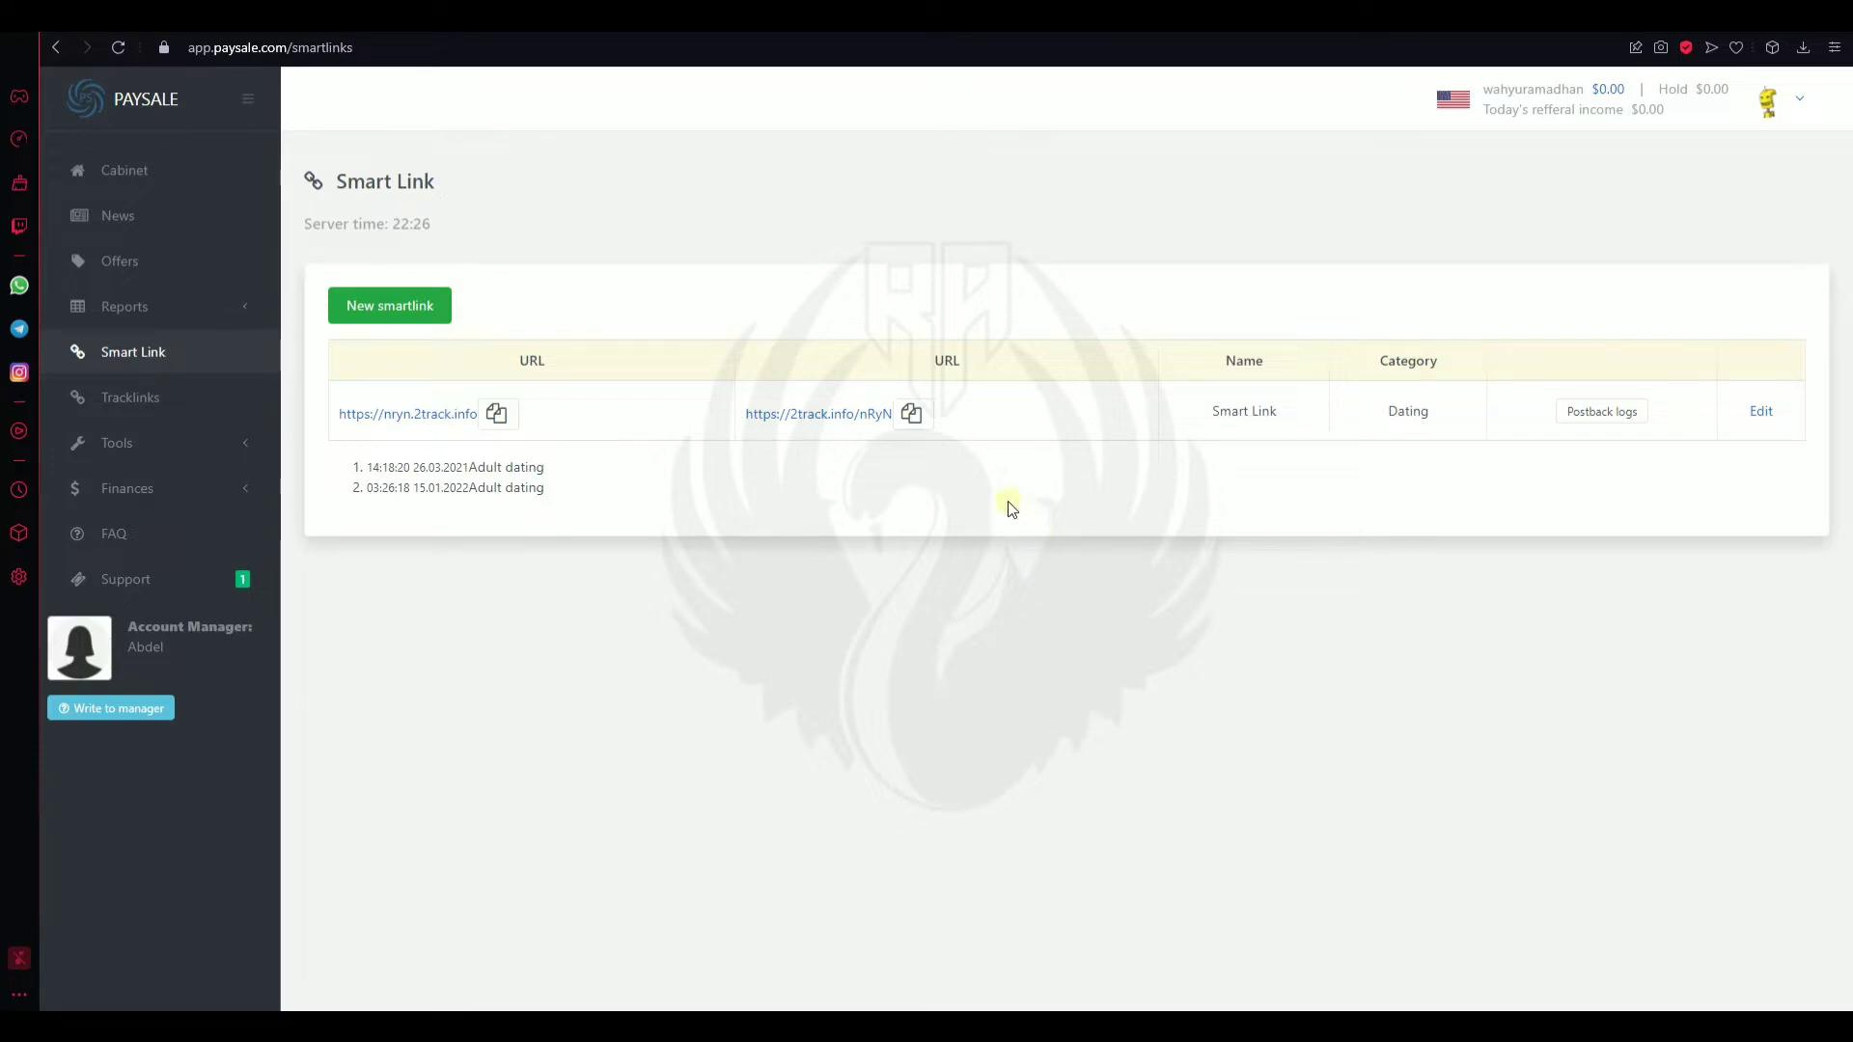
left_click(914, 420)
Step: Open the Tracklinks page and examine its offer, URL and offer status filters
left_click(202, 413)
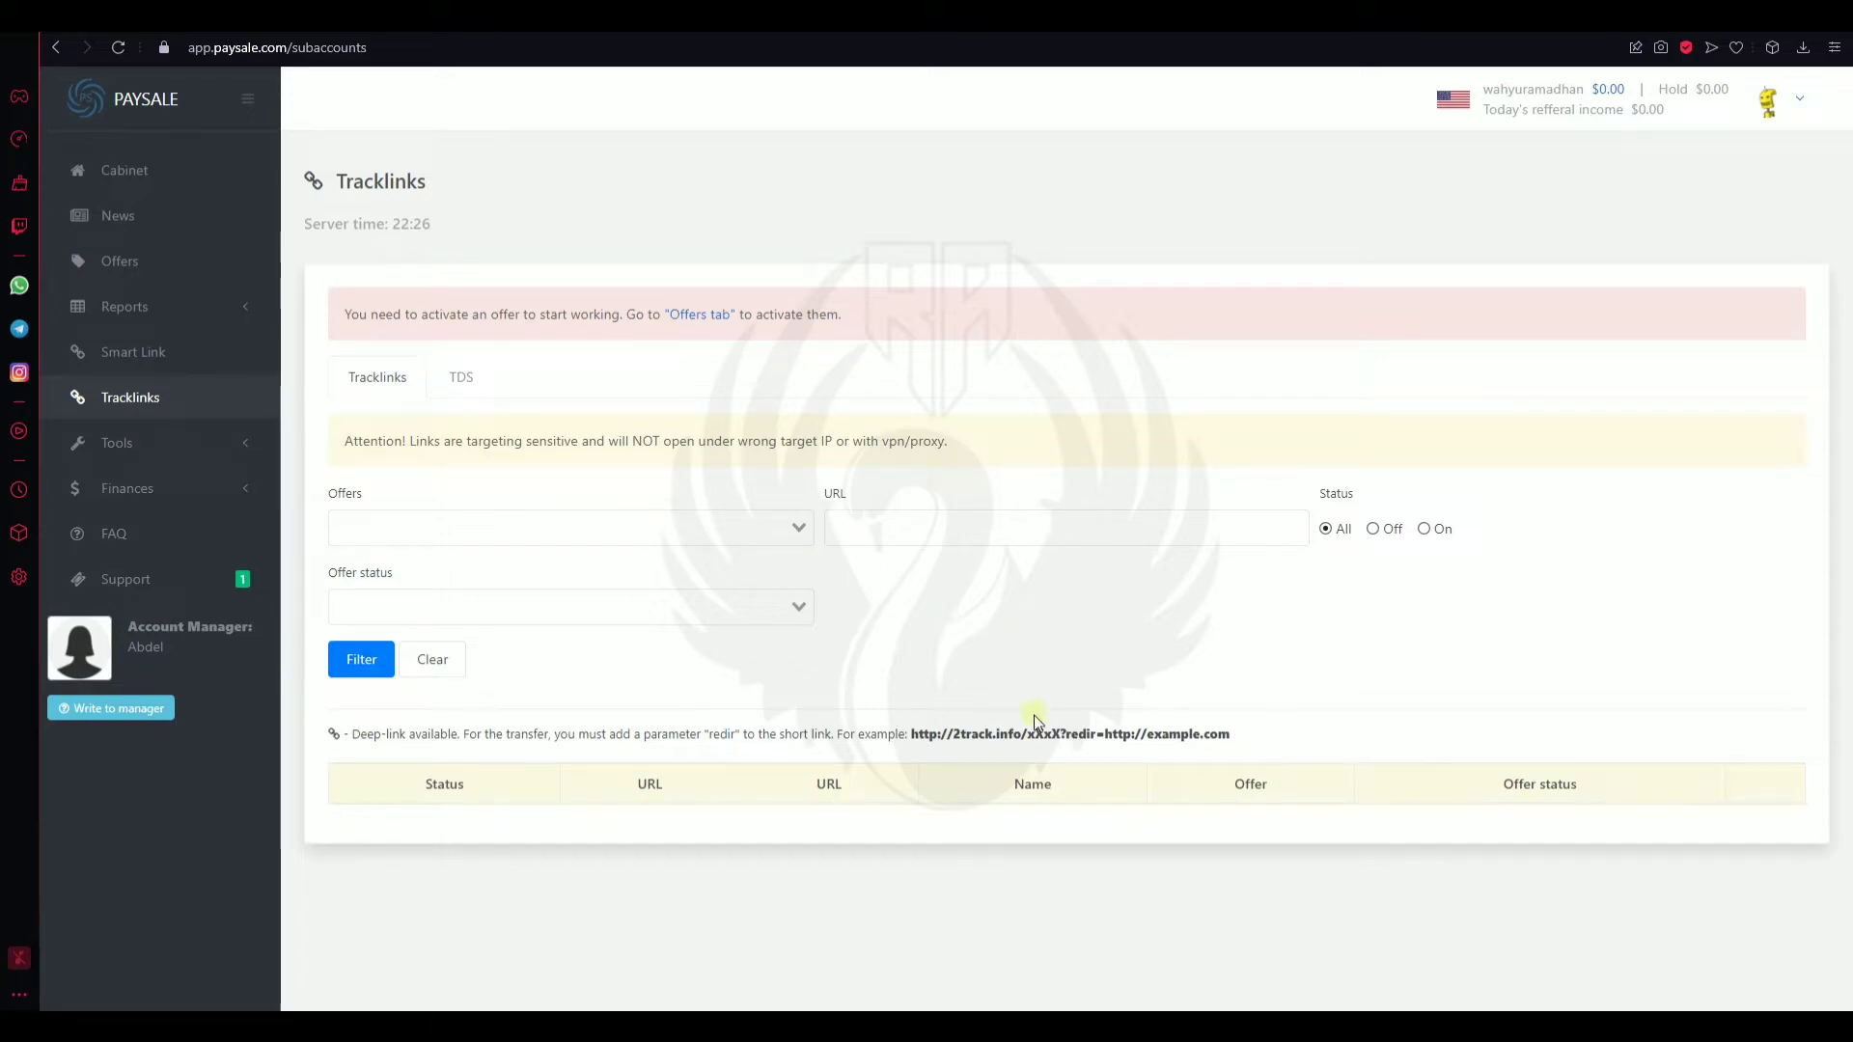
left_click(773, 537)
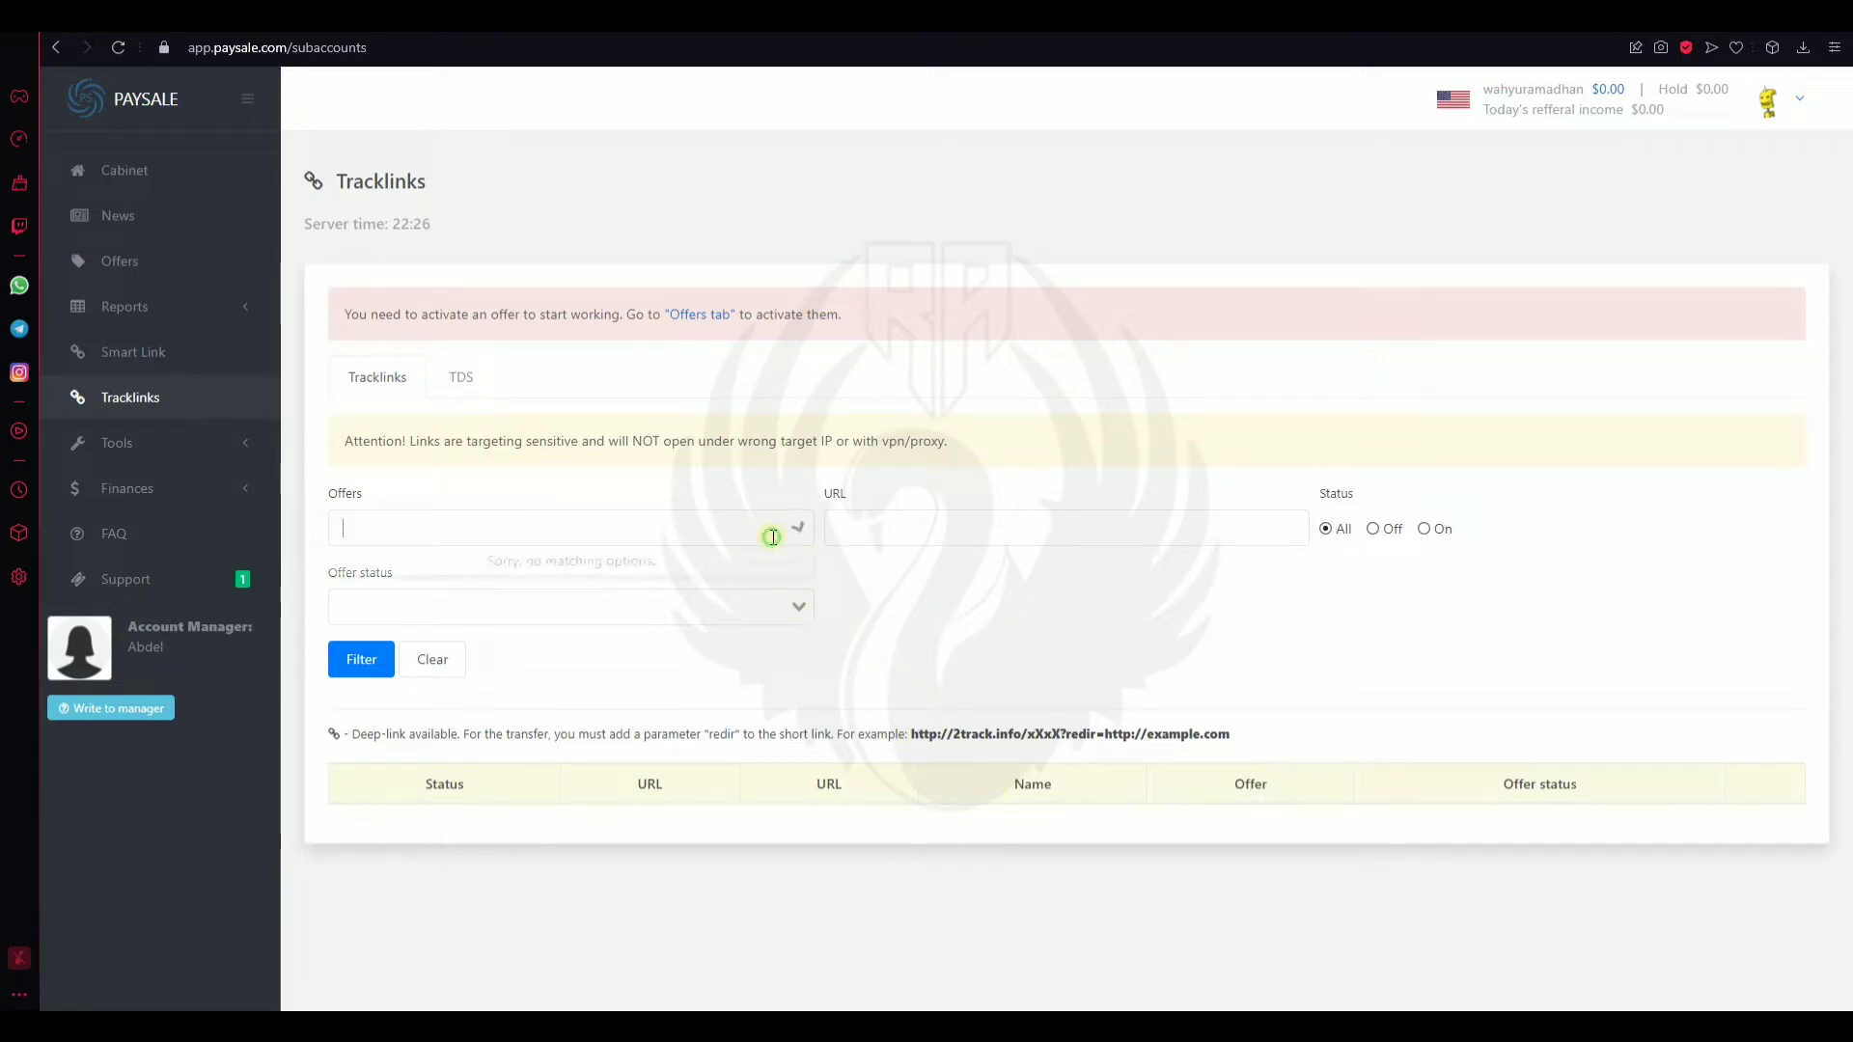
left_click(976, 623)
left_click(779, 531)
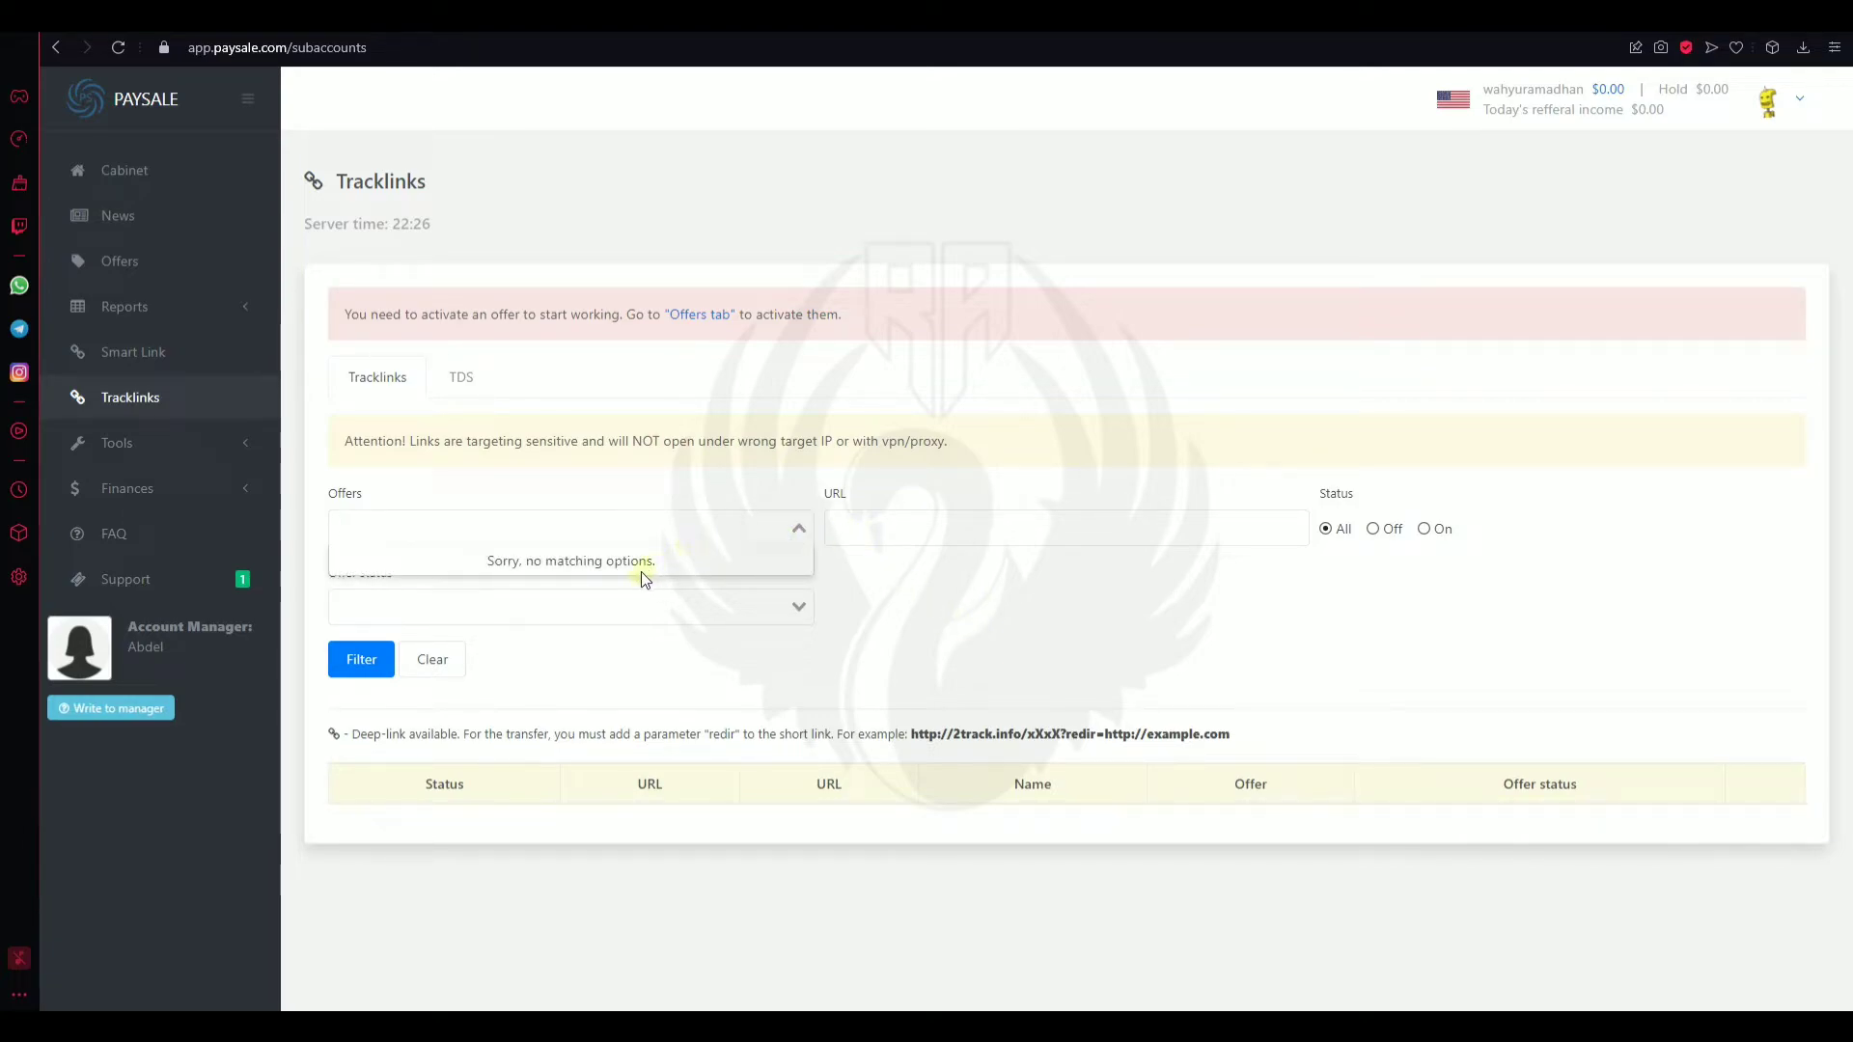
left_click(1078, 613)
left_click(1033, 531)
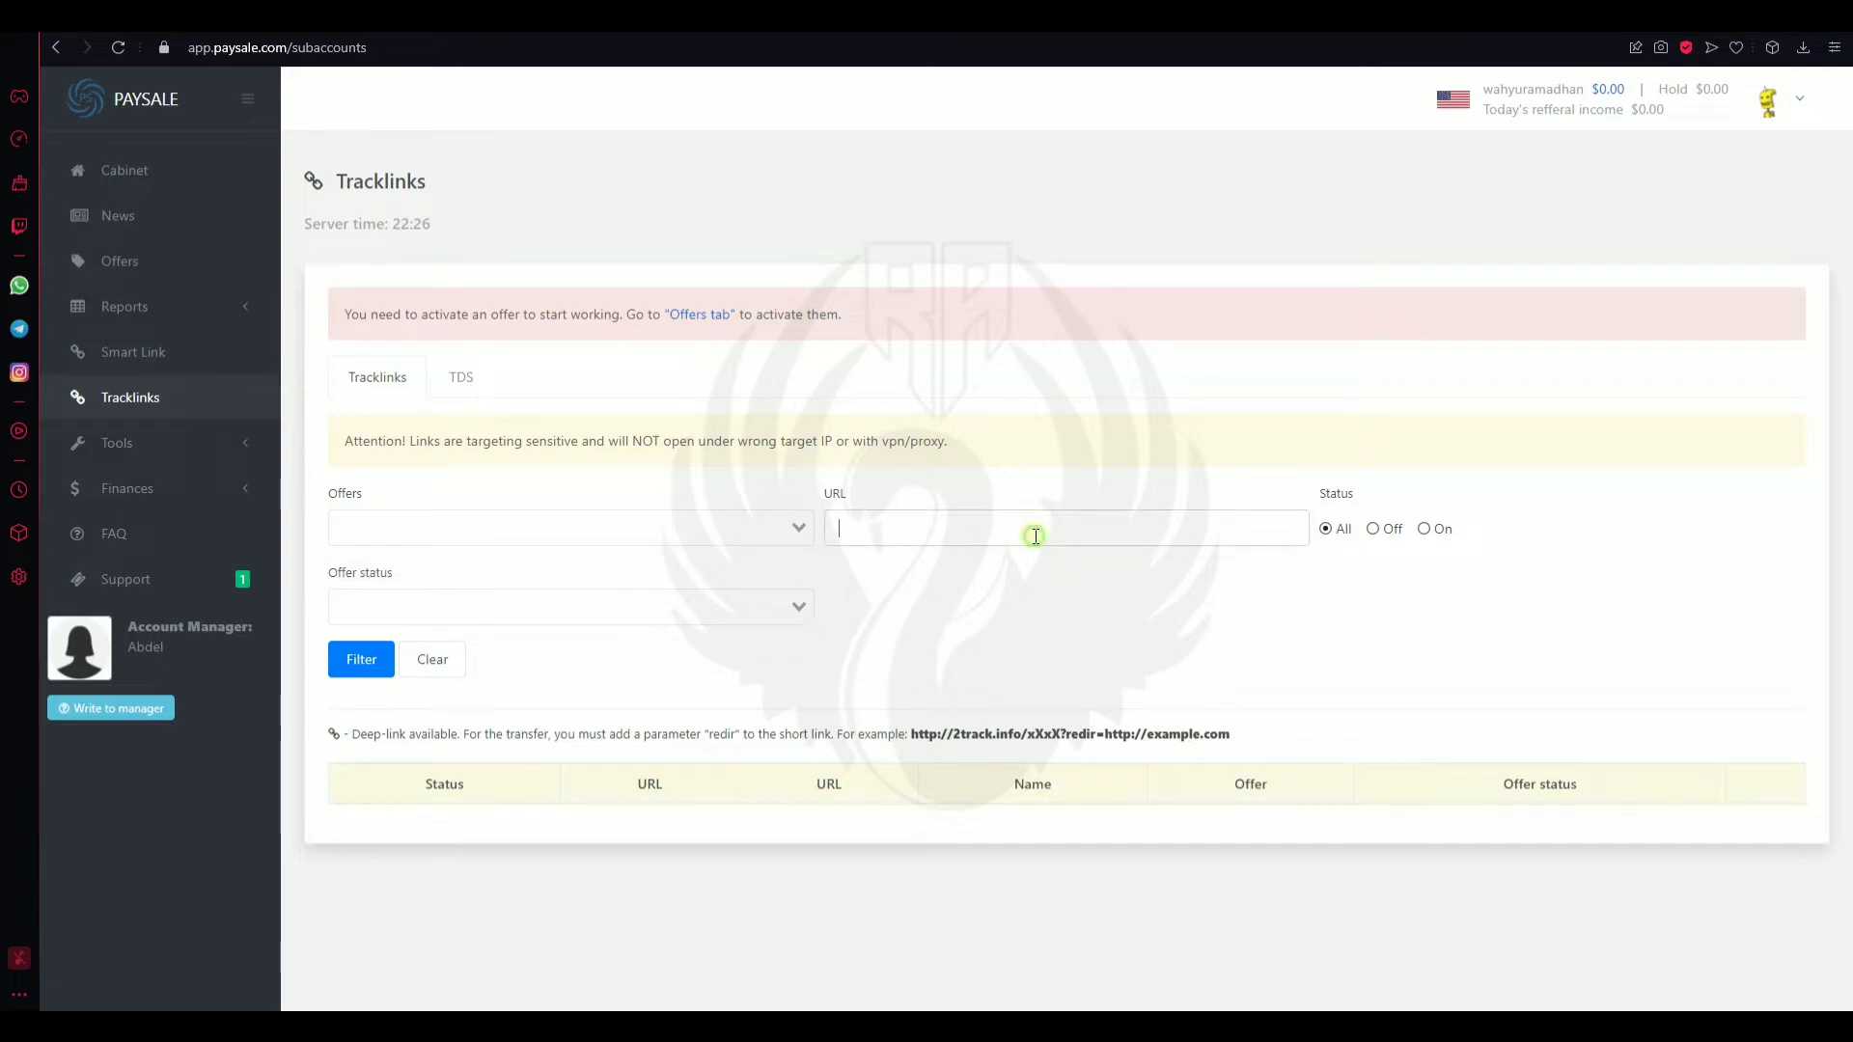
left_click(741, 614)
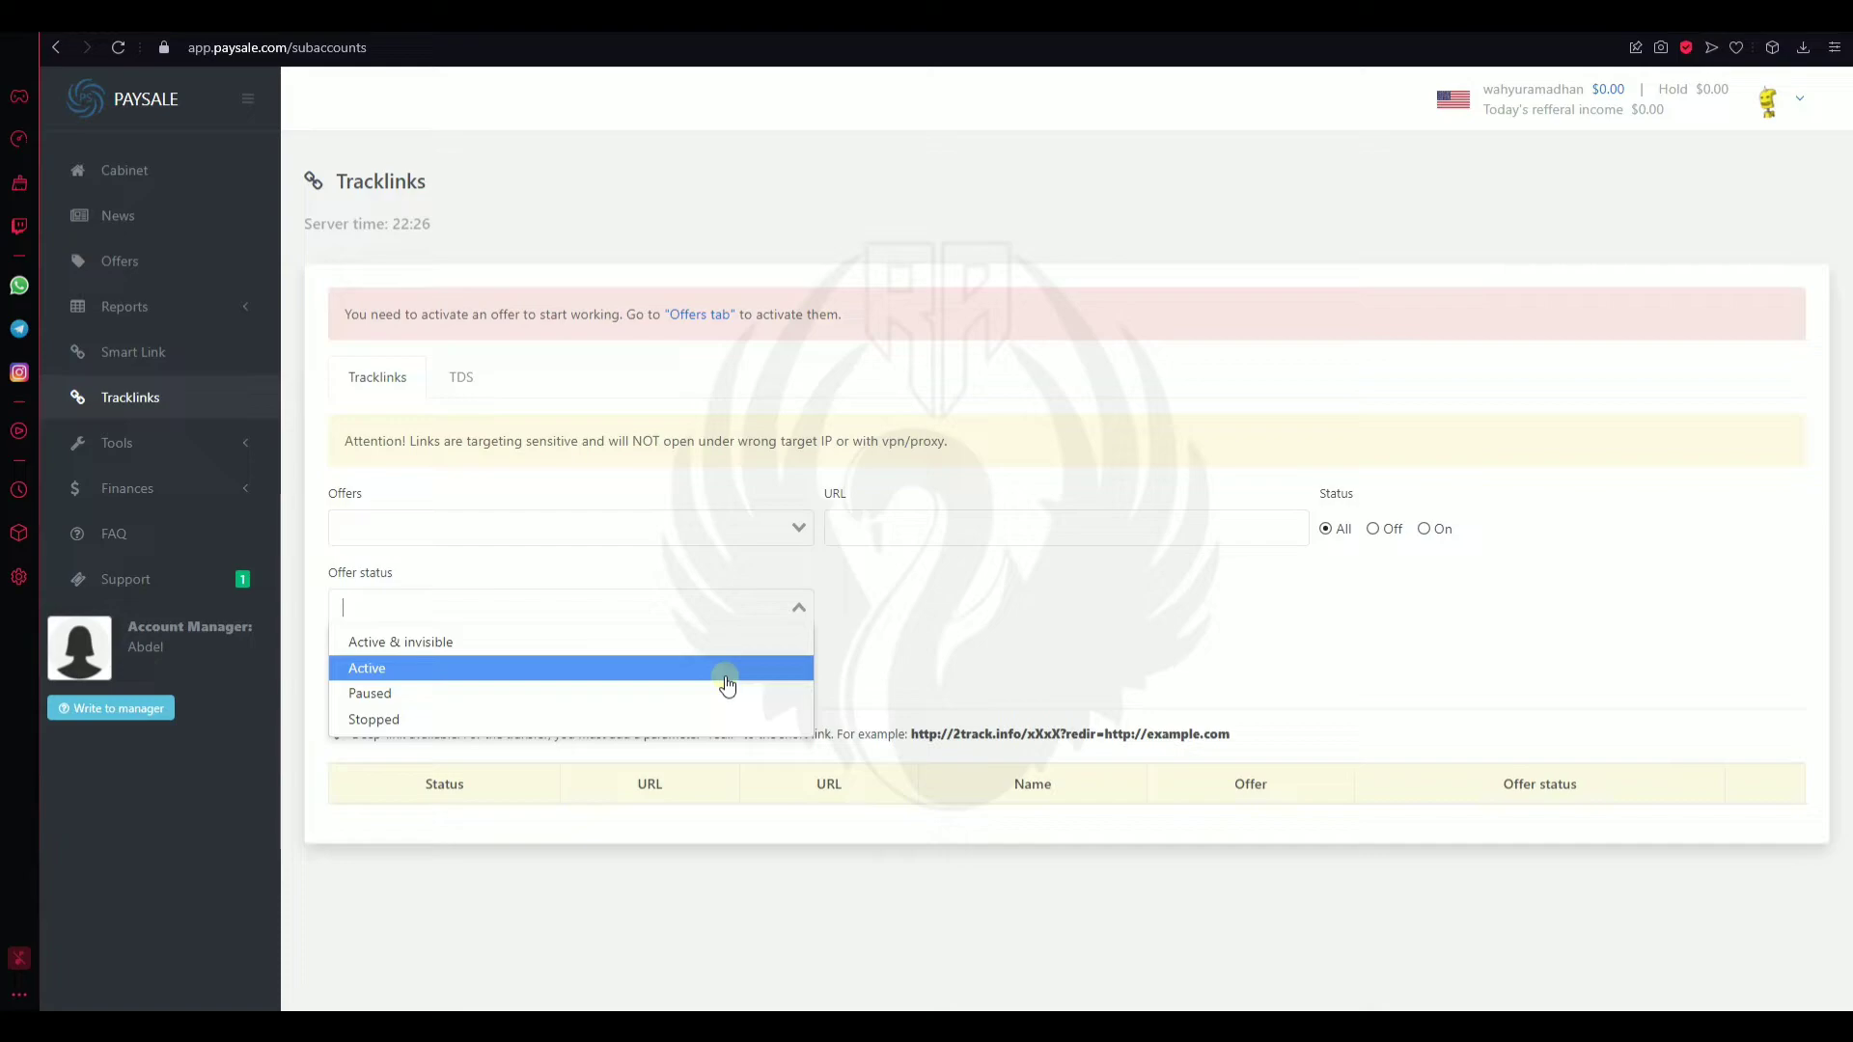
left_click(1252, 691)
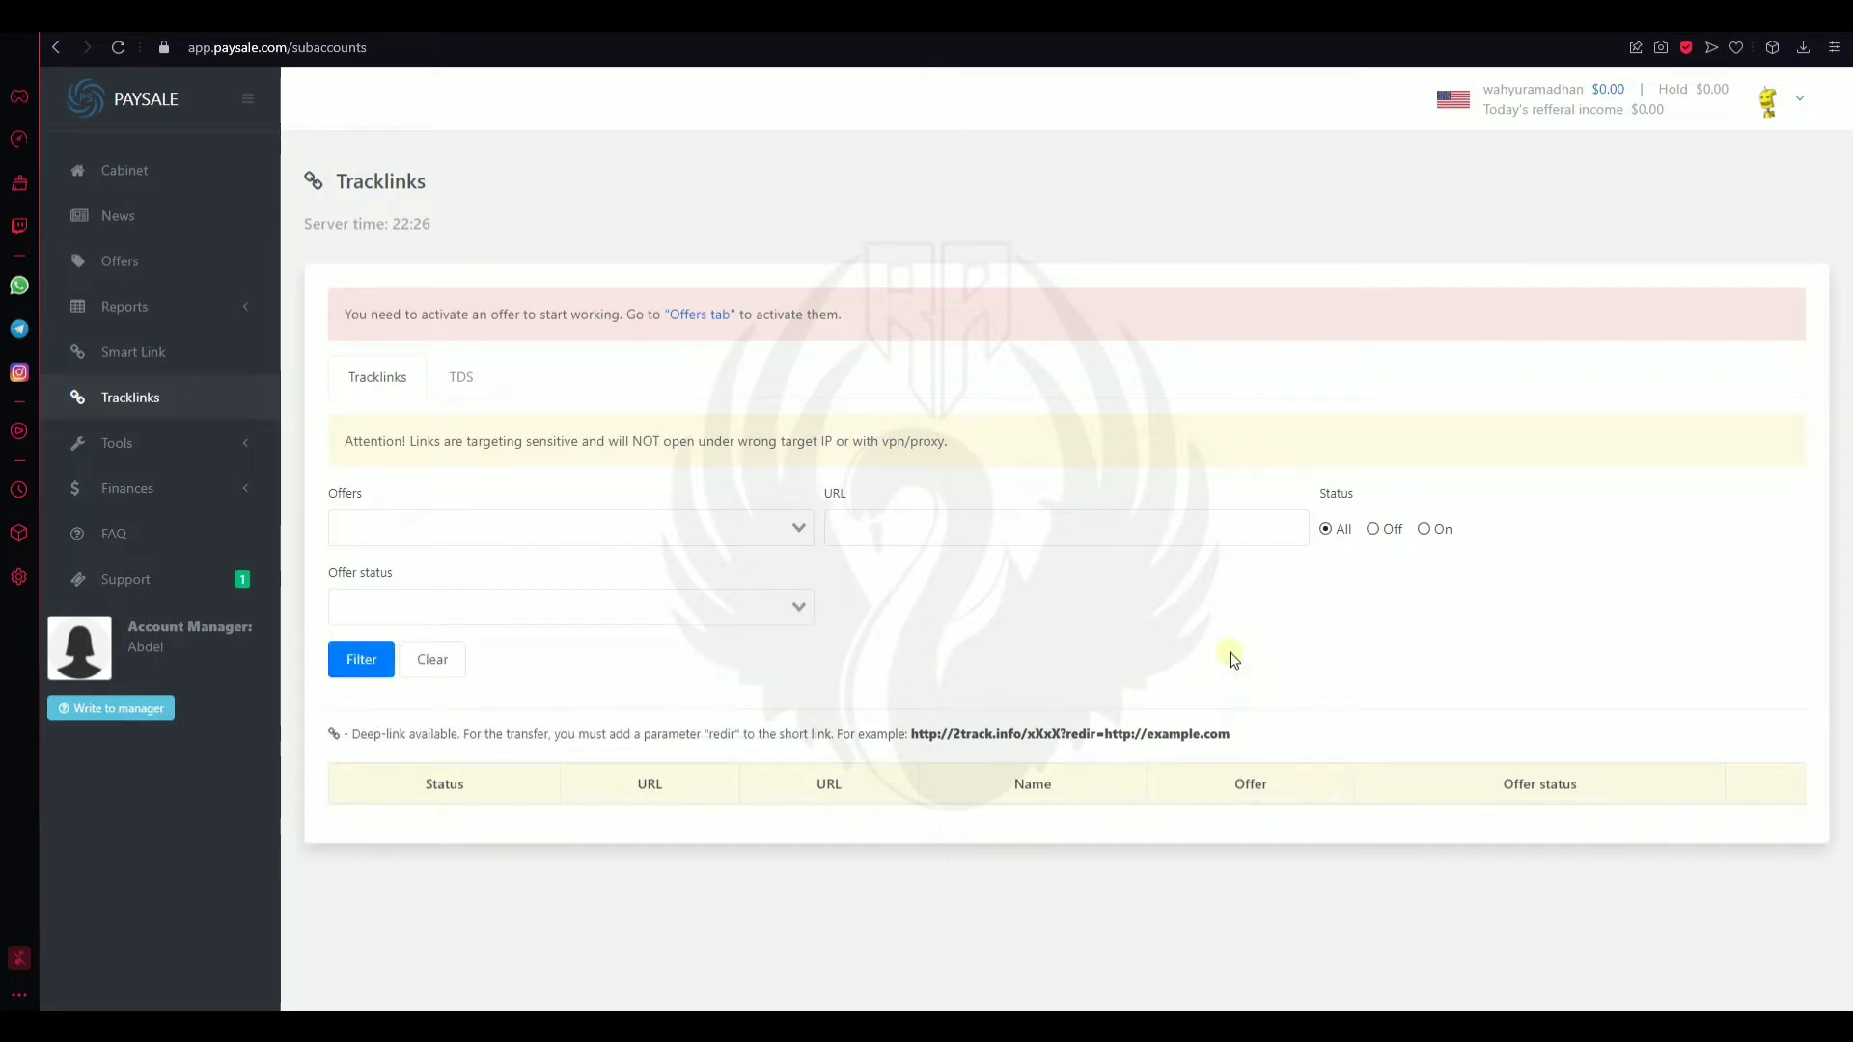
Step: Open the Global Postback tool and review its URL fields and supported parameters
left_click(119, 446)
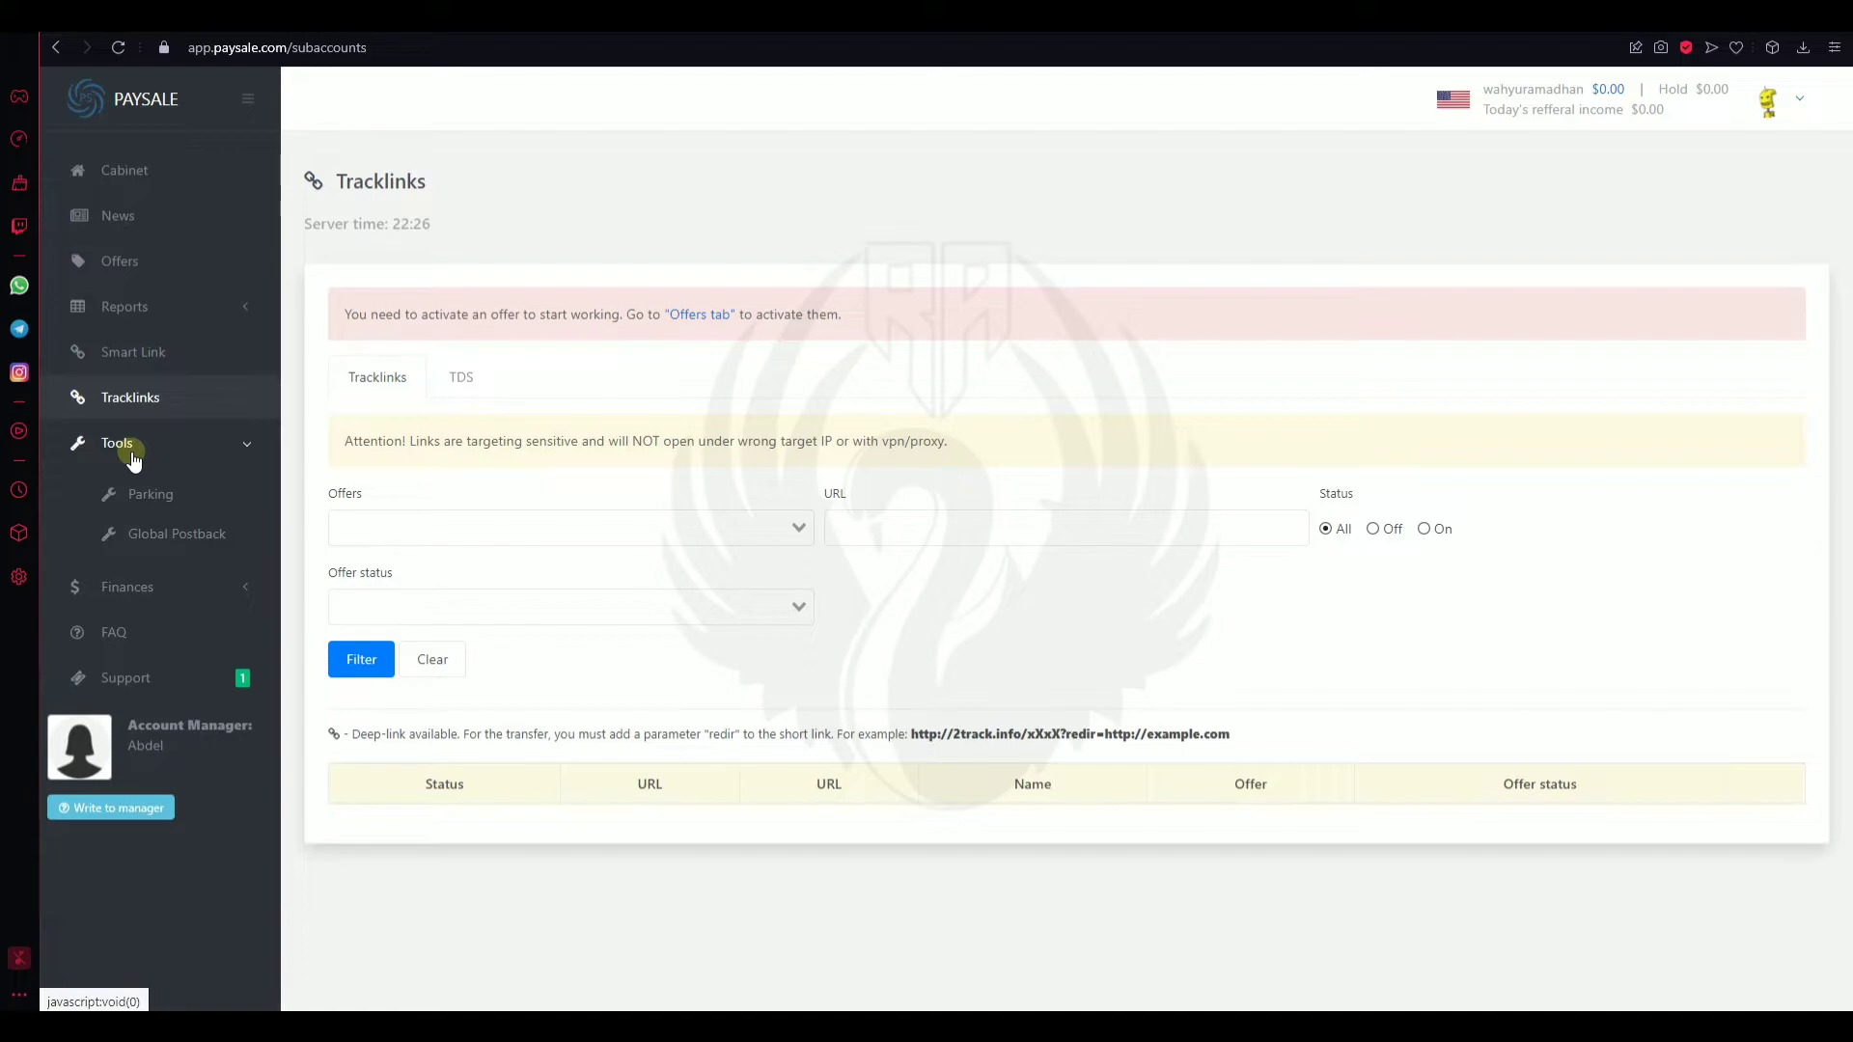
left_click(204, 537)
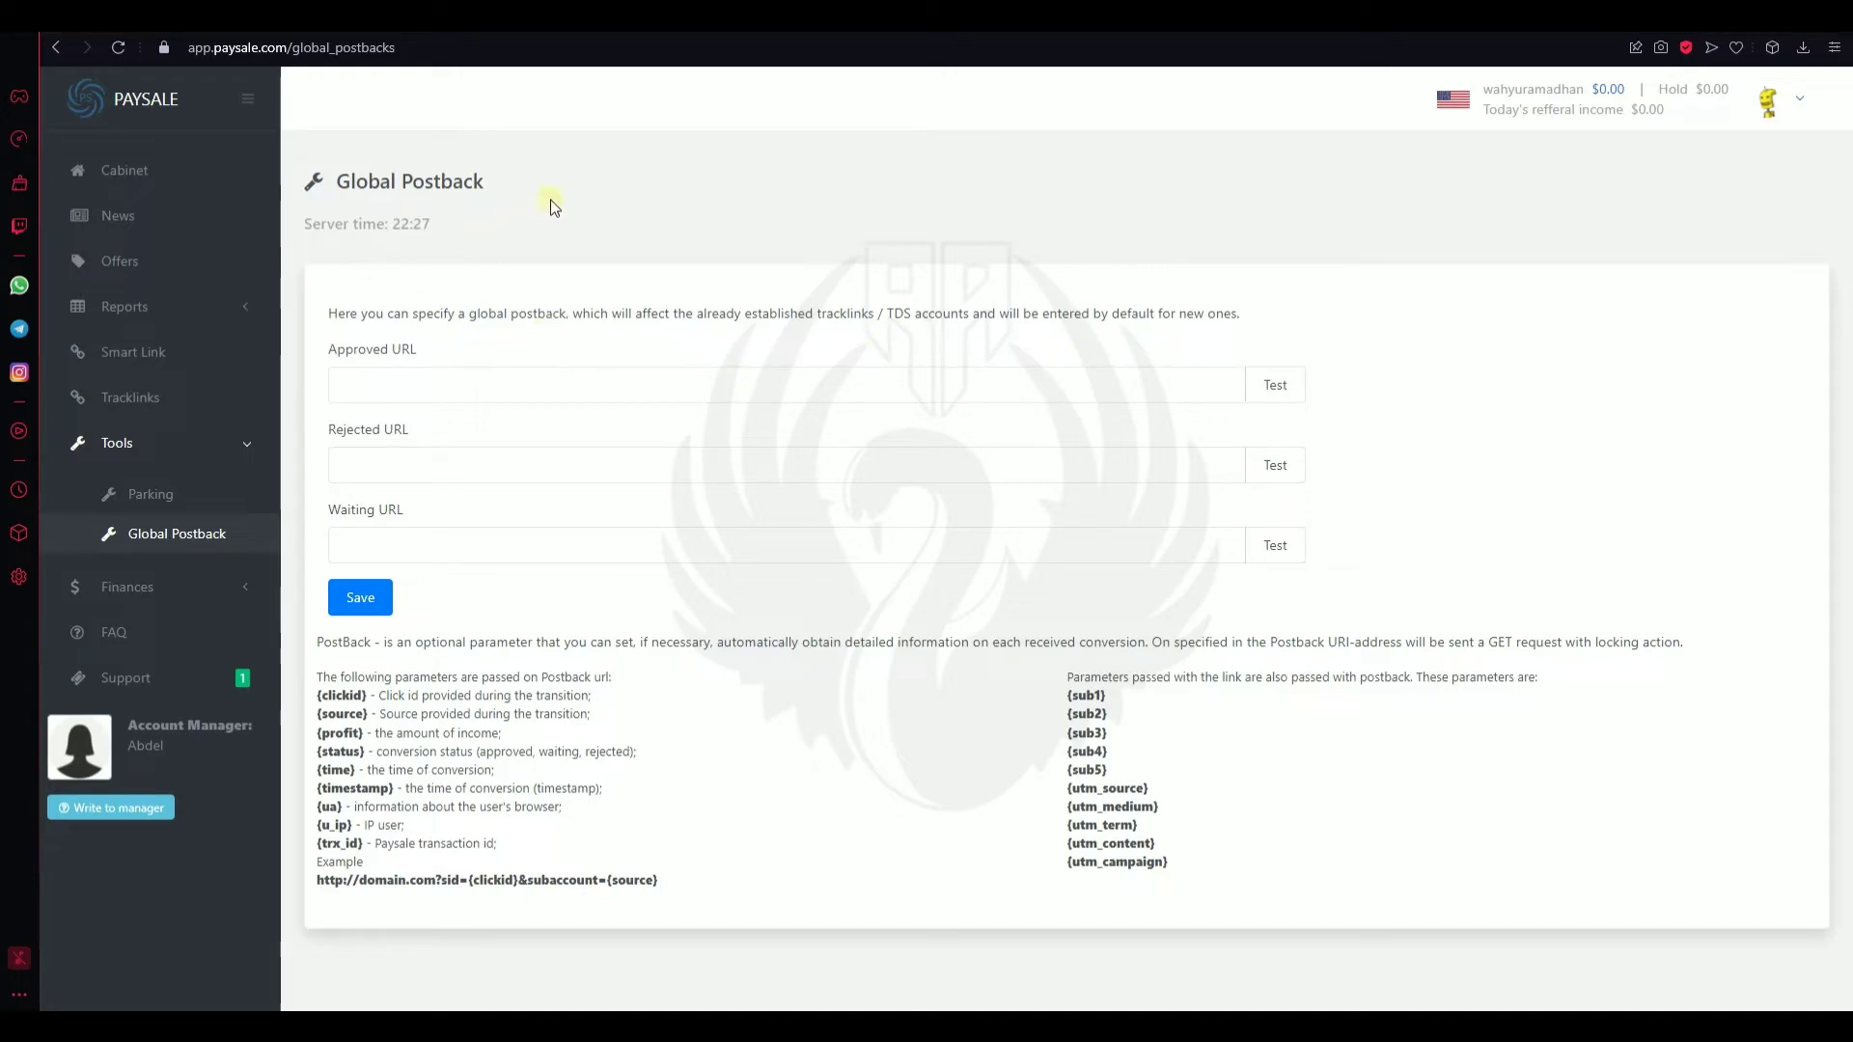
left_click_drag(484, 182, 311, 189)
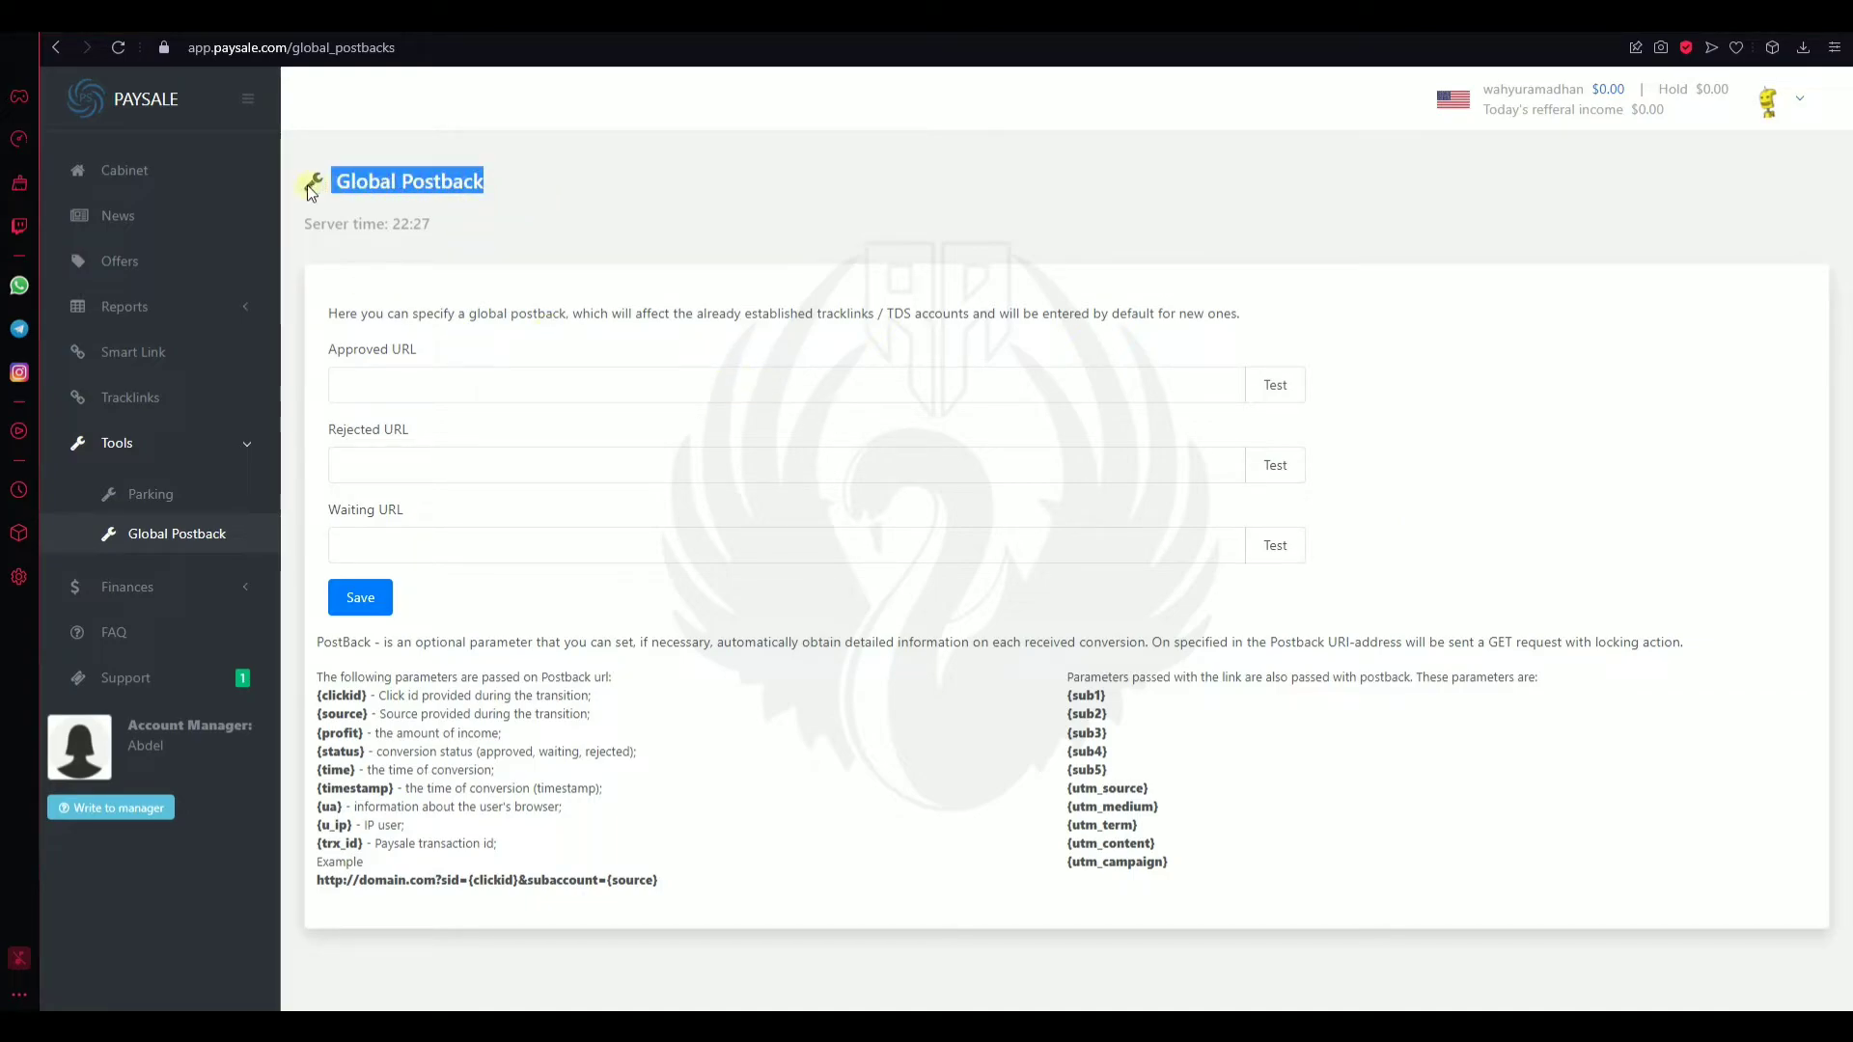
left_click(1447, 316)
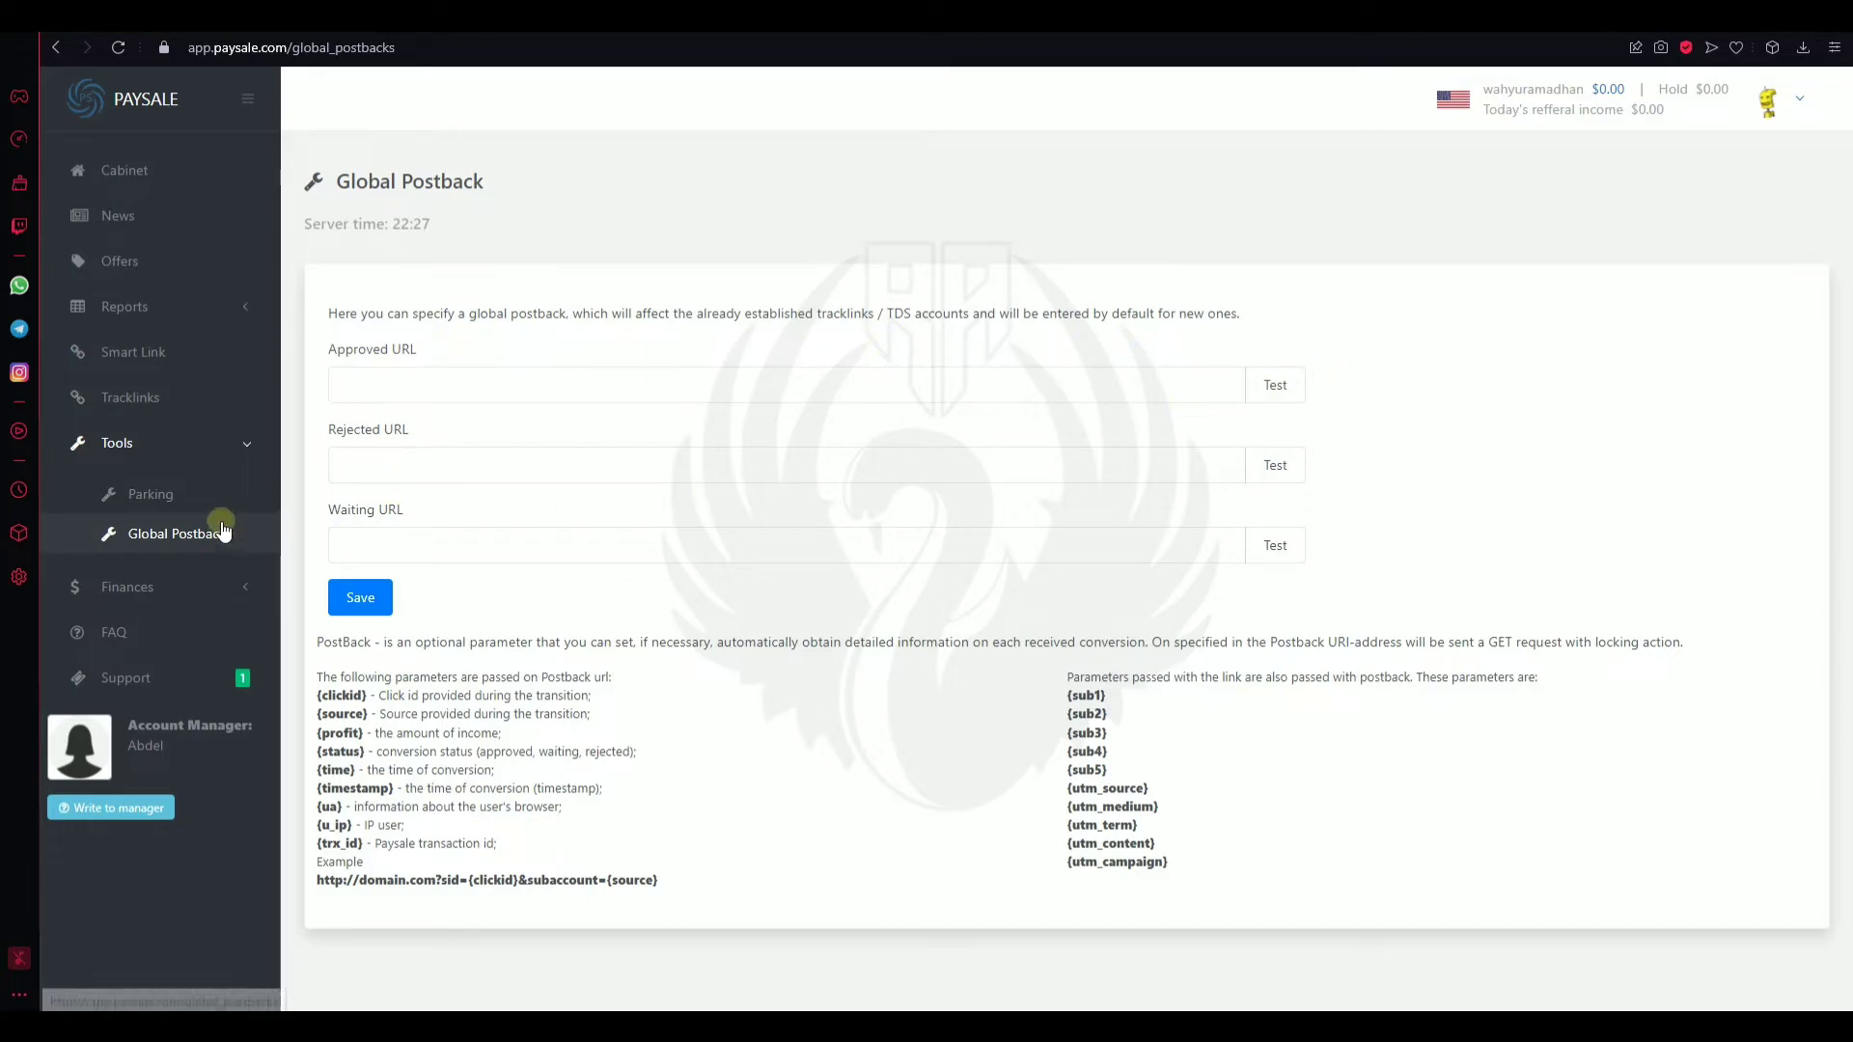
Step: Open the account's payments page and check Paysale's accepted payment methods on its affpaying.com review page
left_click(215, 585)
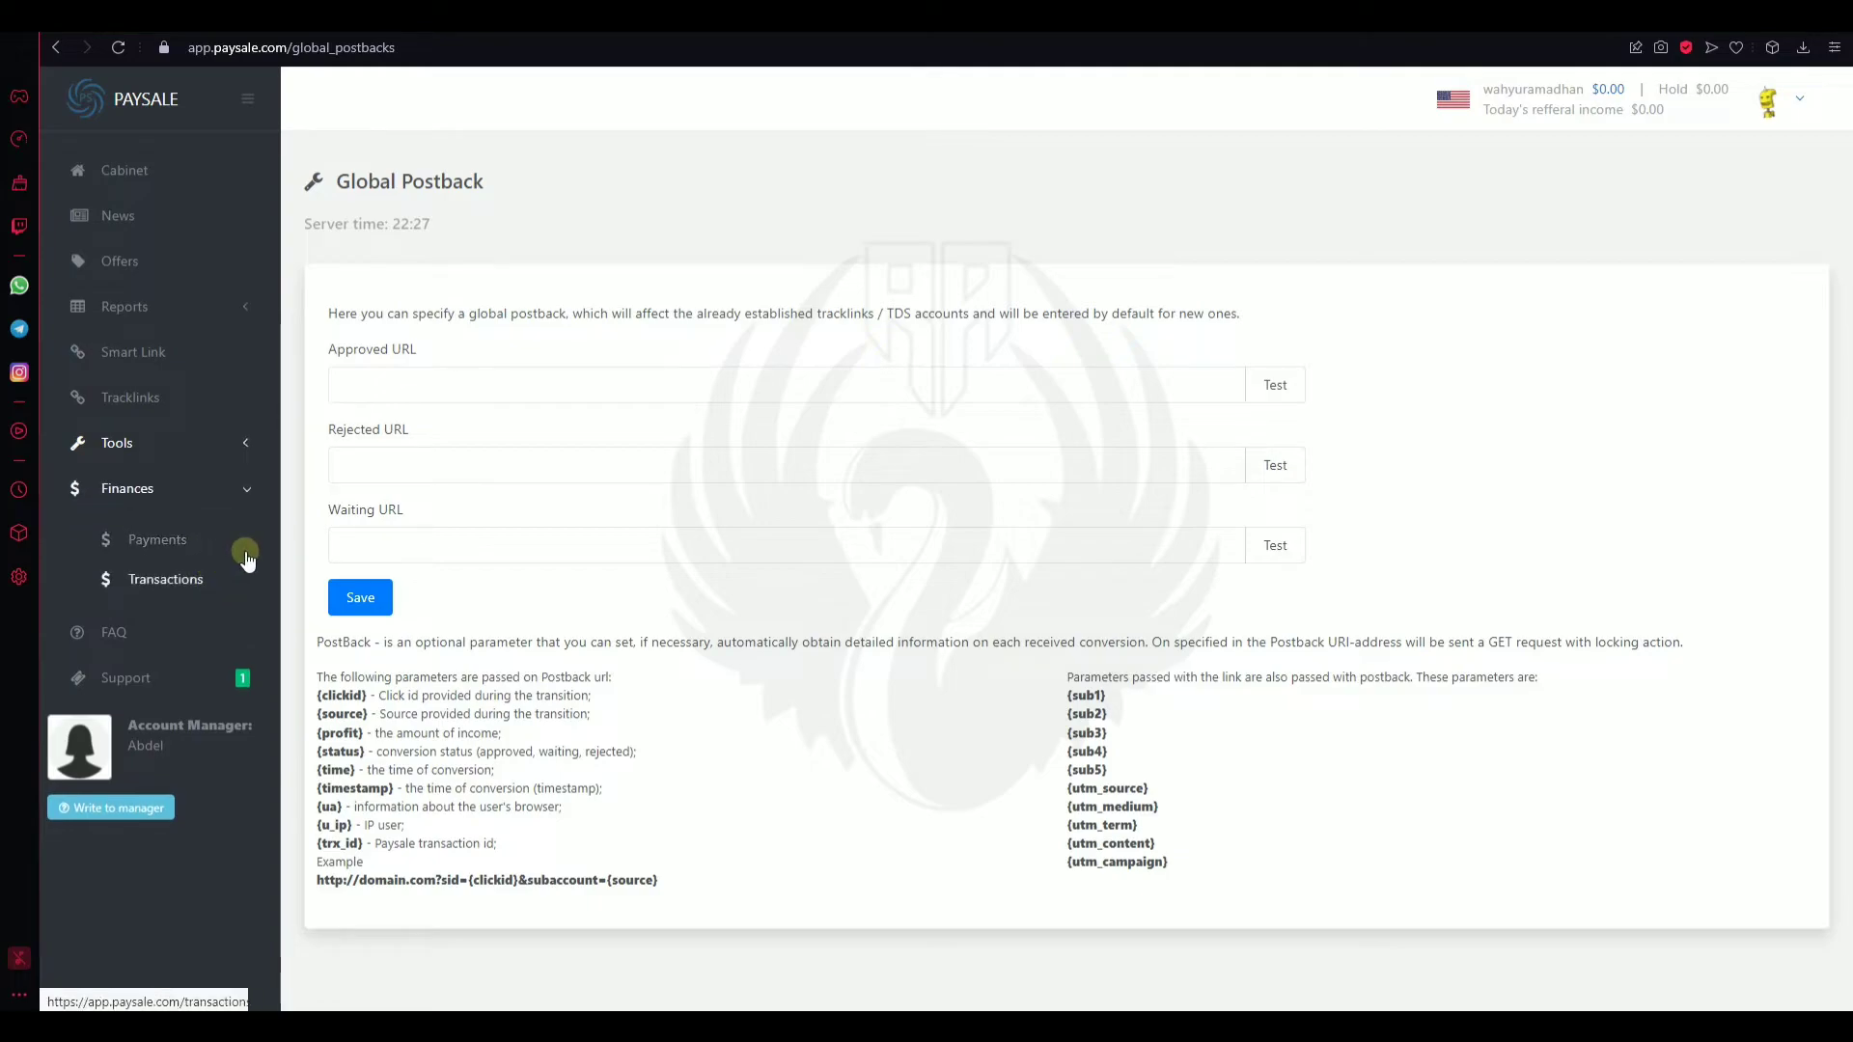
left_click(160, 540)
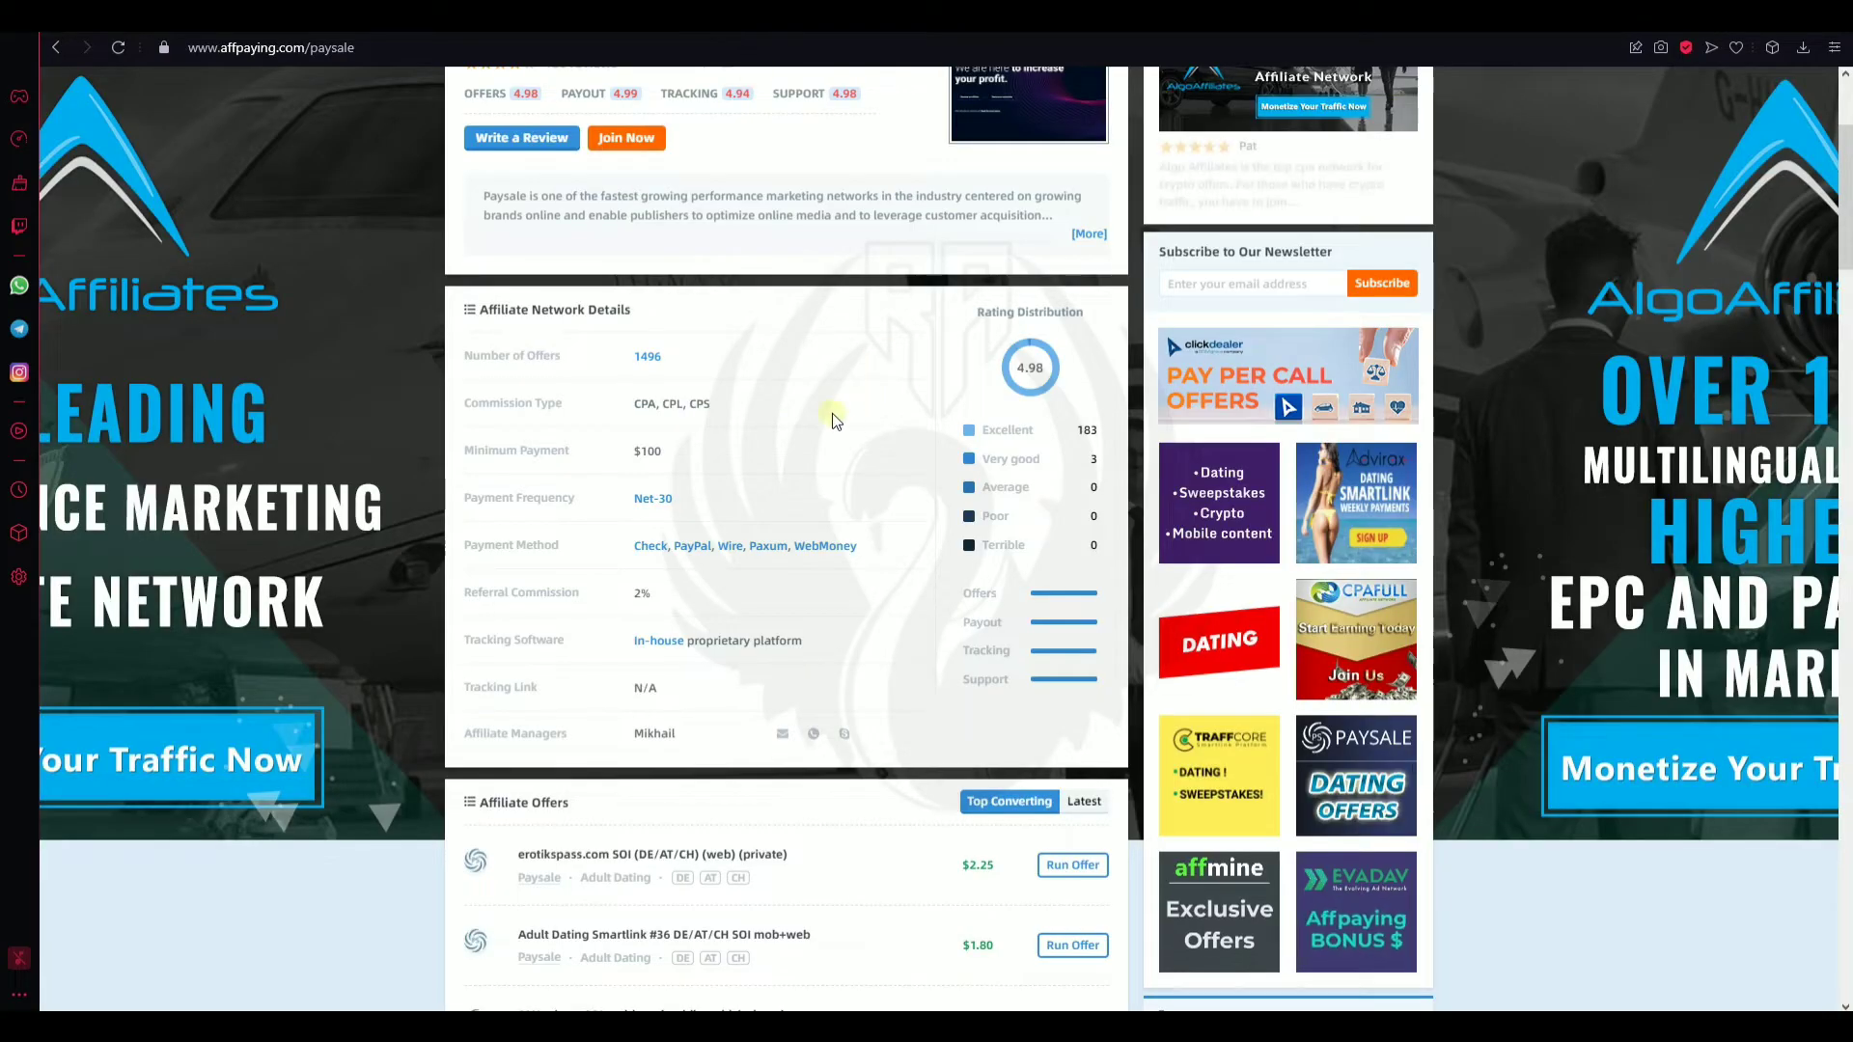
left_click_drag(634, 546, 866, 574)
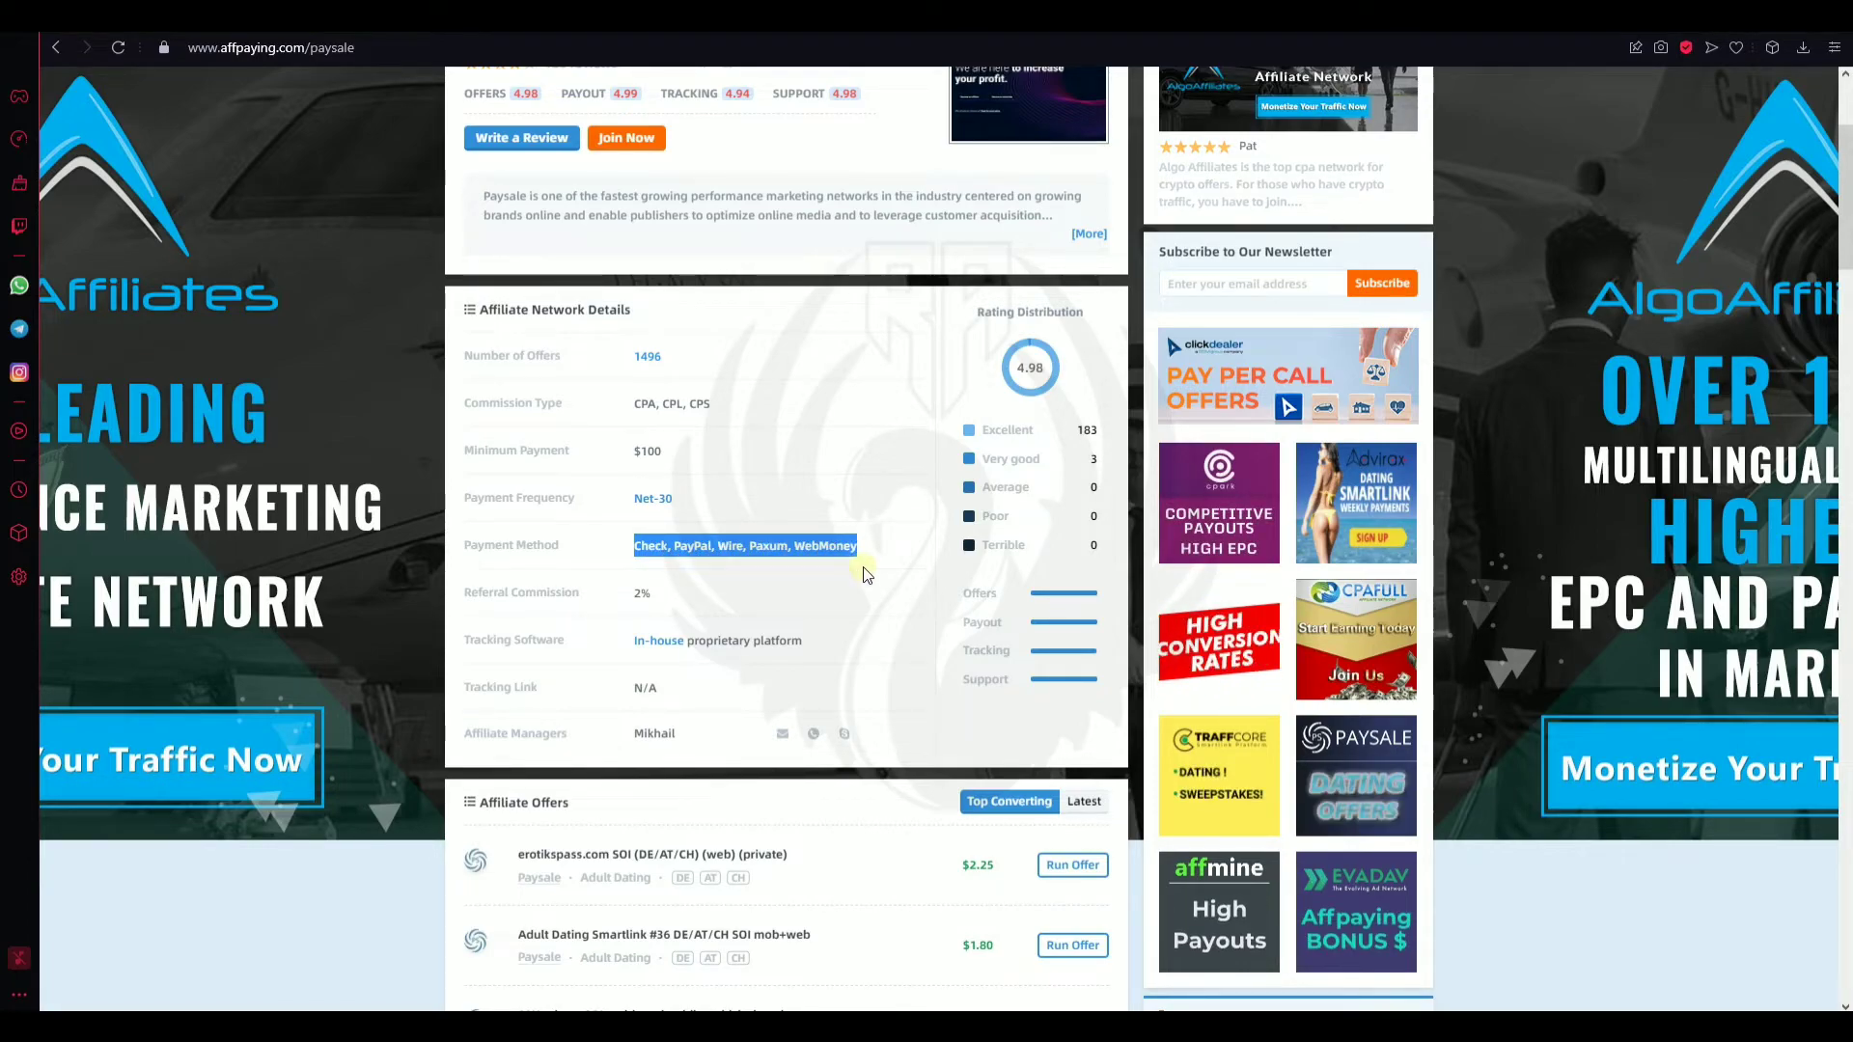
left_click(740, 464)
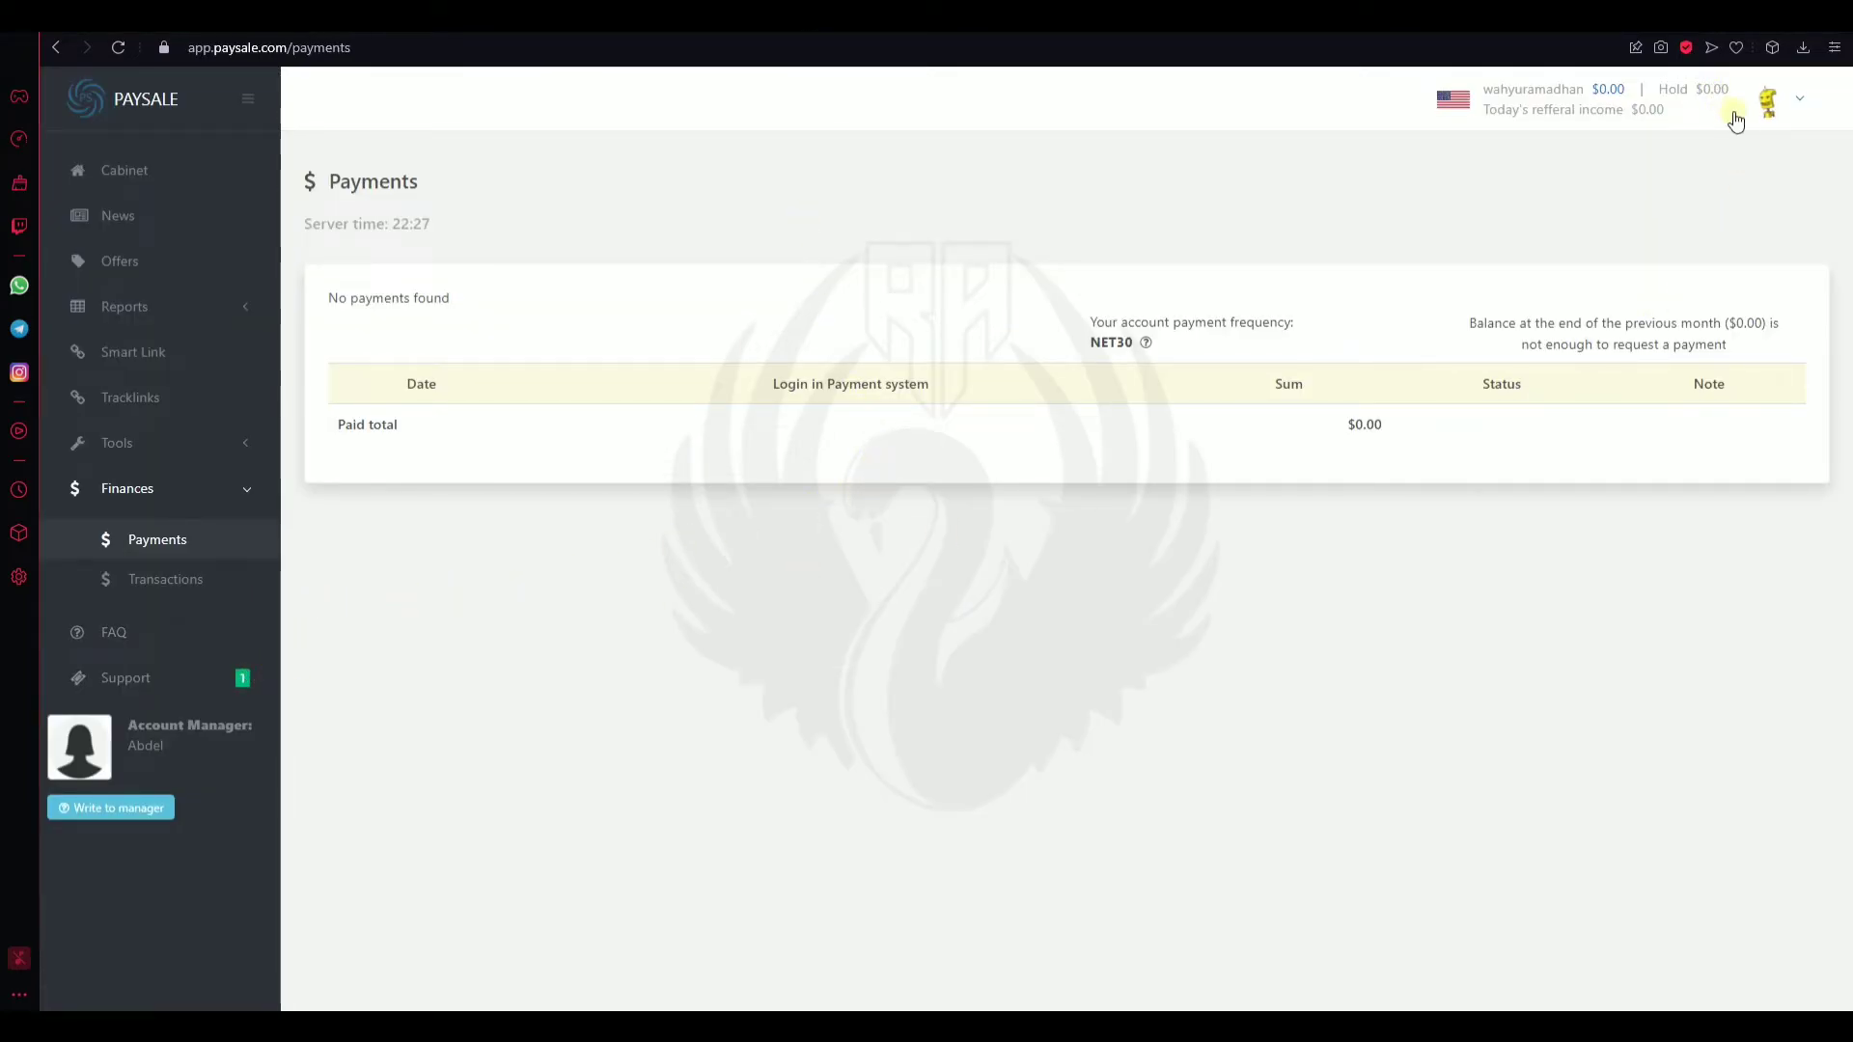
Step: Open the account profile and view its email notification settings
left_click(1790, 107)
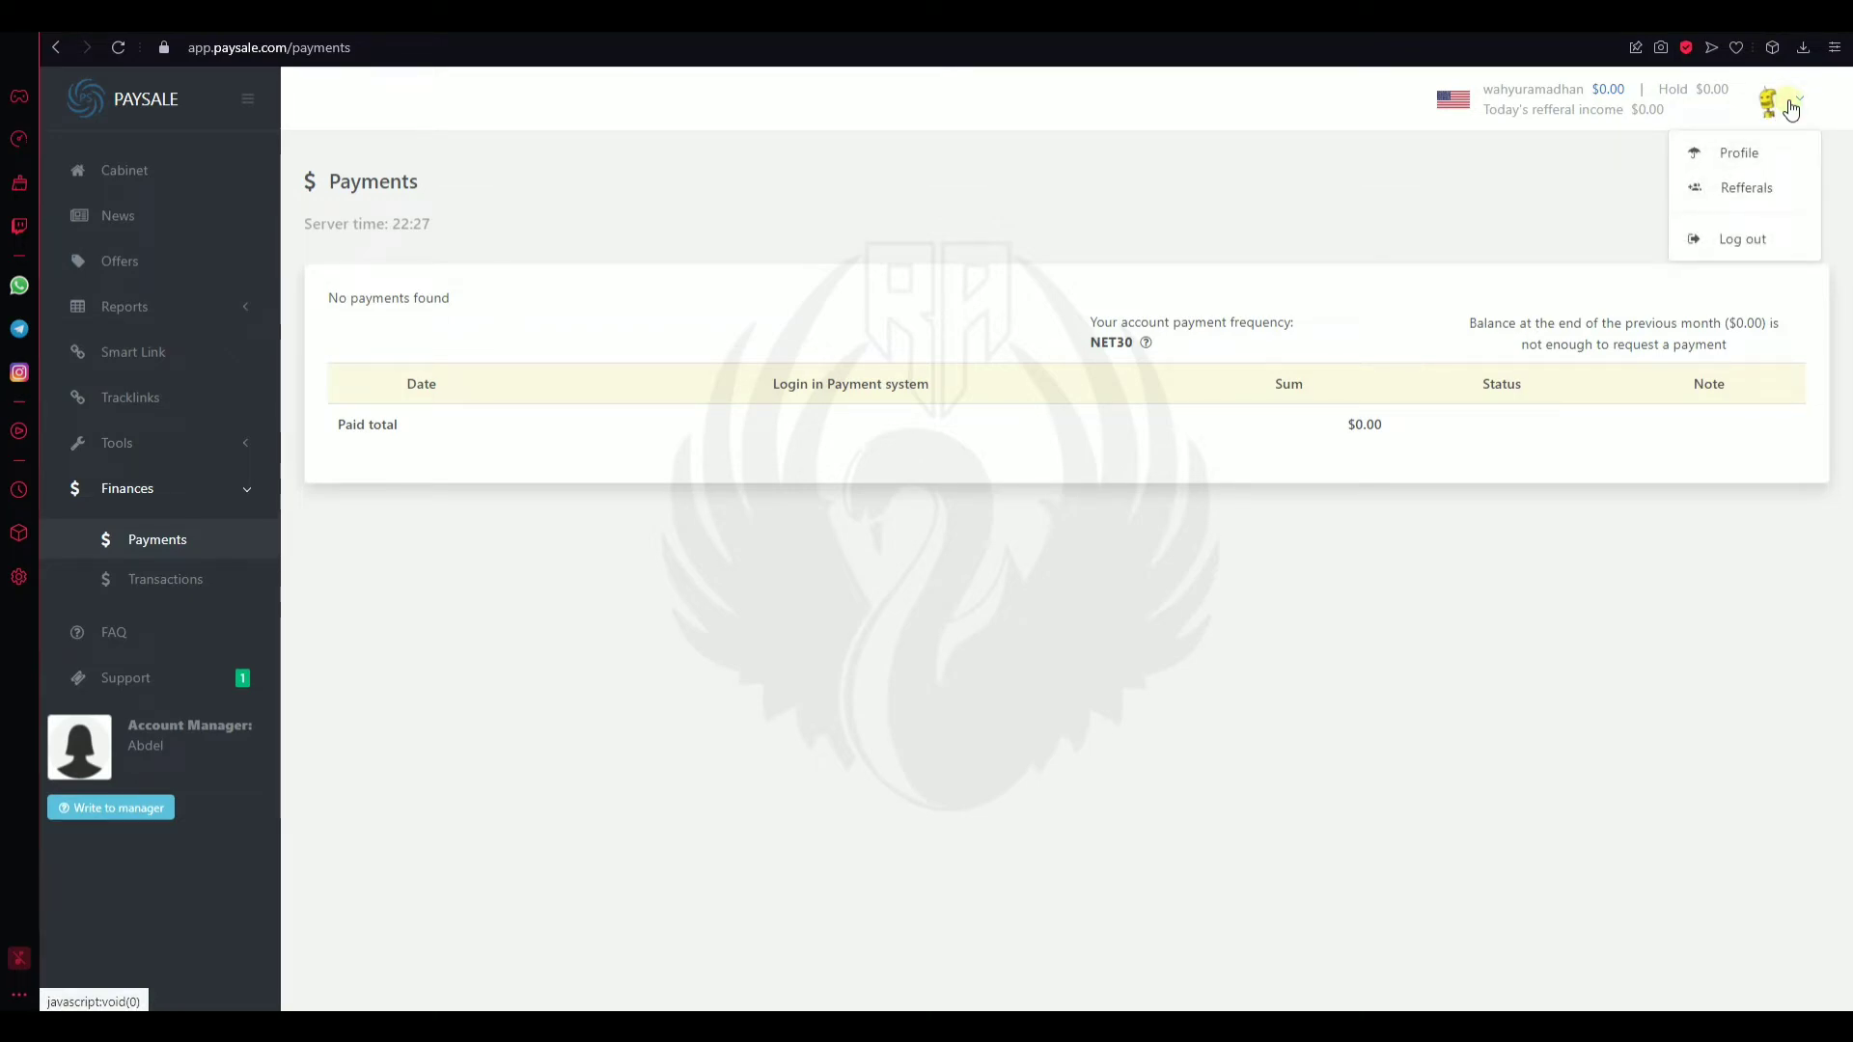
left_click(1760, 153)
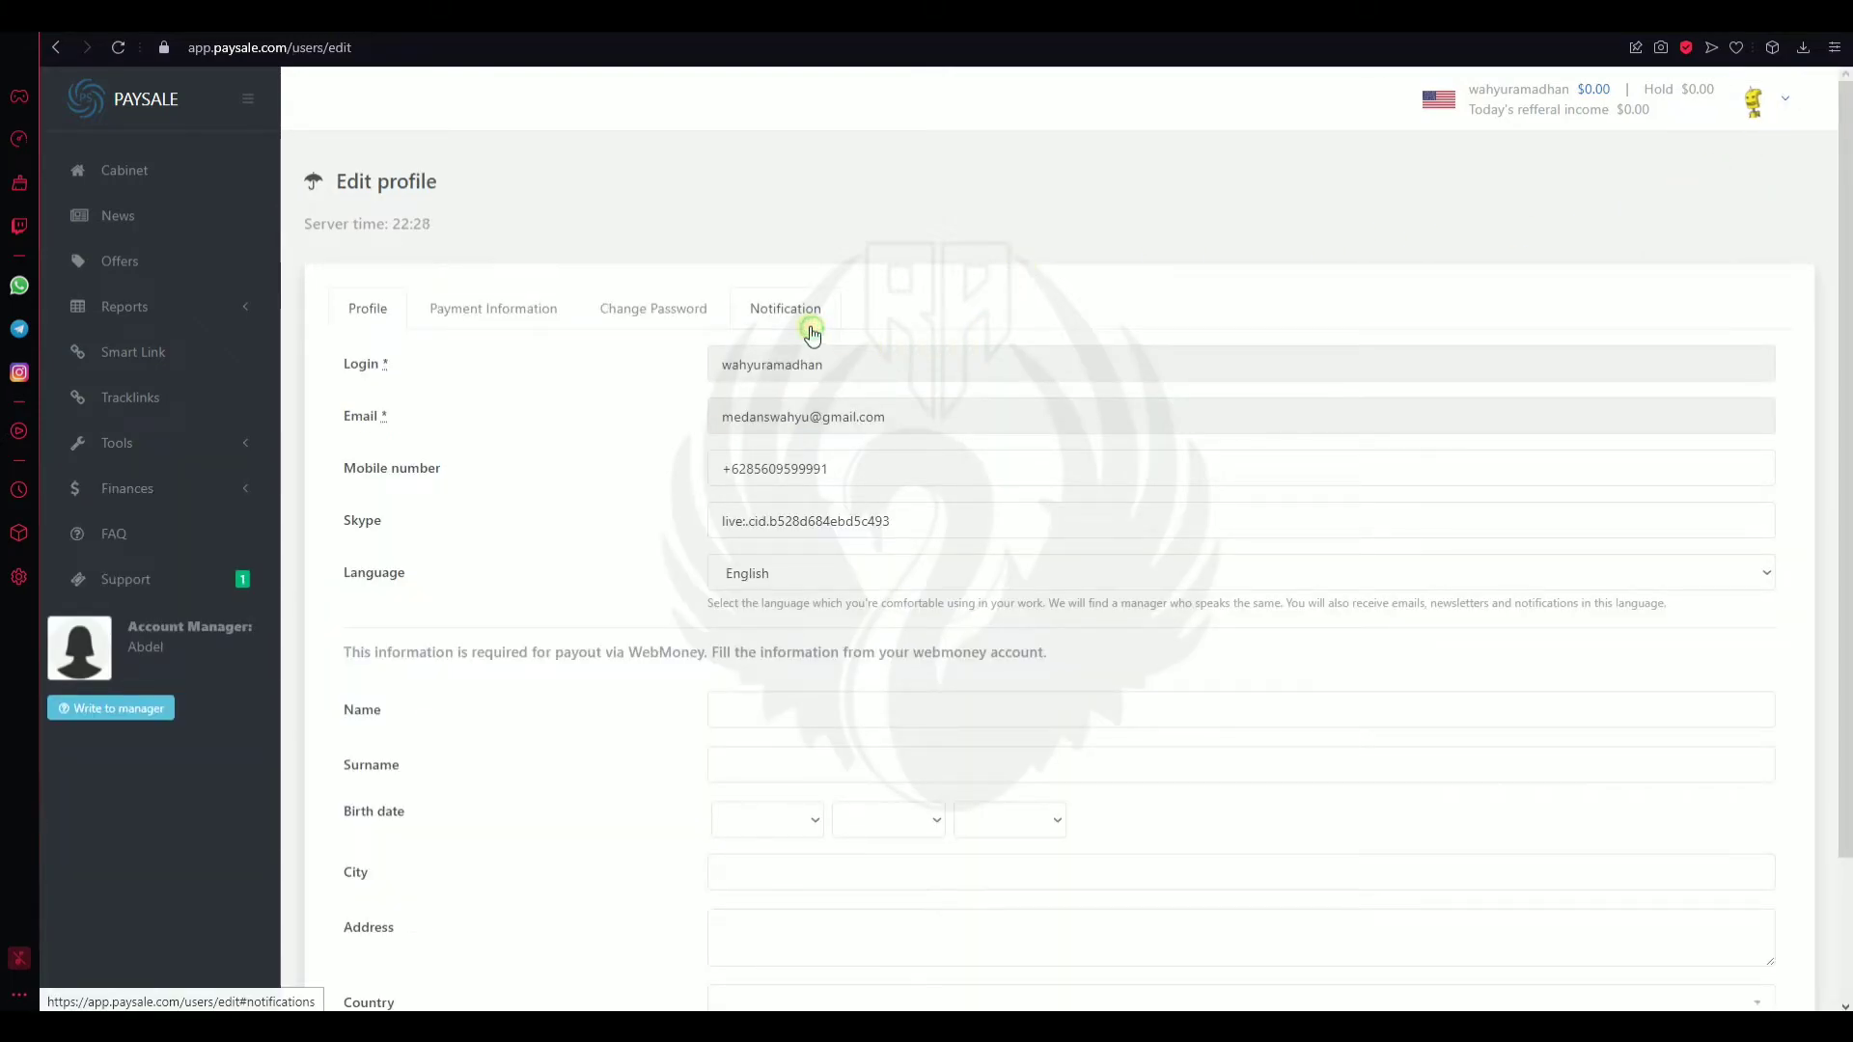
left_click(808, 328)
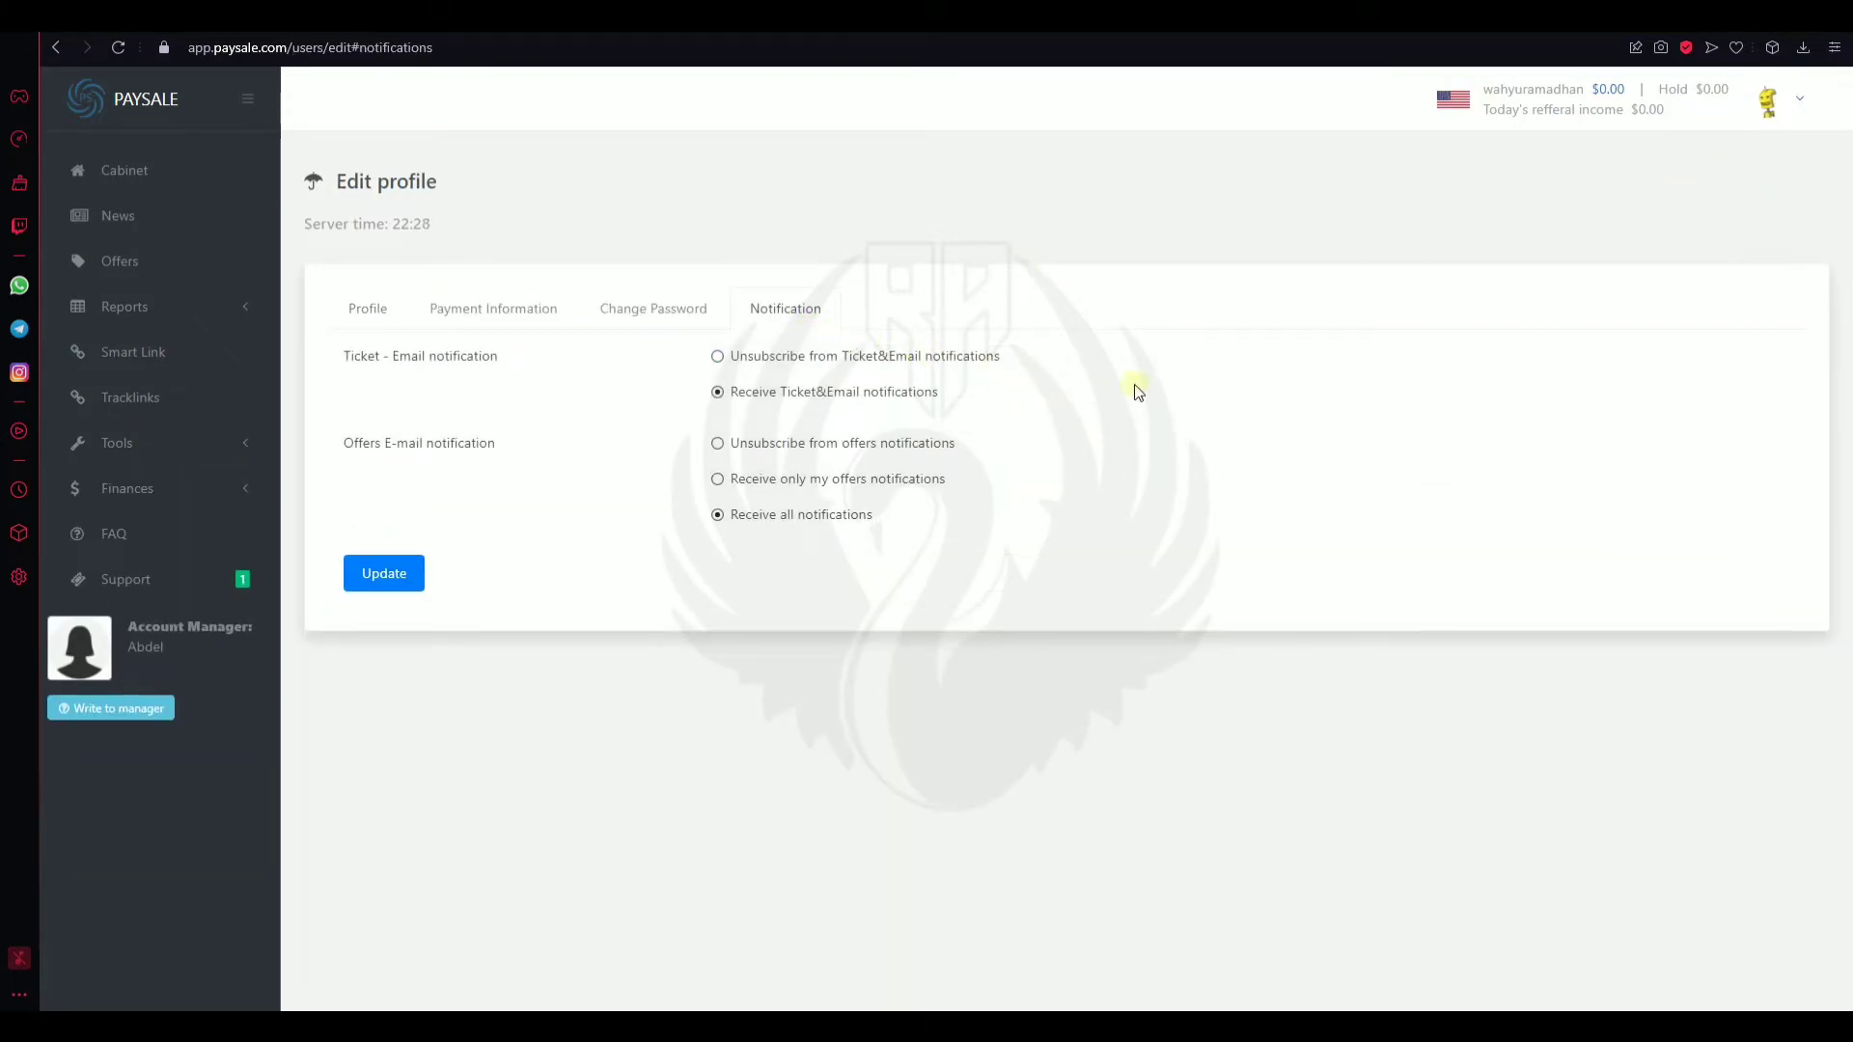
Step: Open the payment information and compare the minimums, commissions and required details for Paypal, Webmoney and Wire
left_click(505, 308)
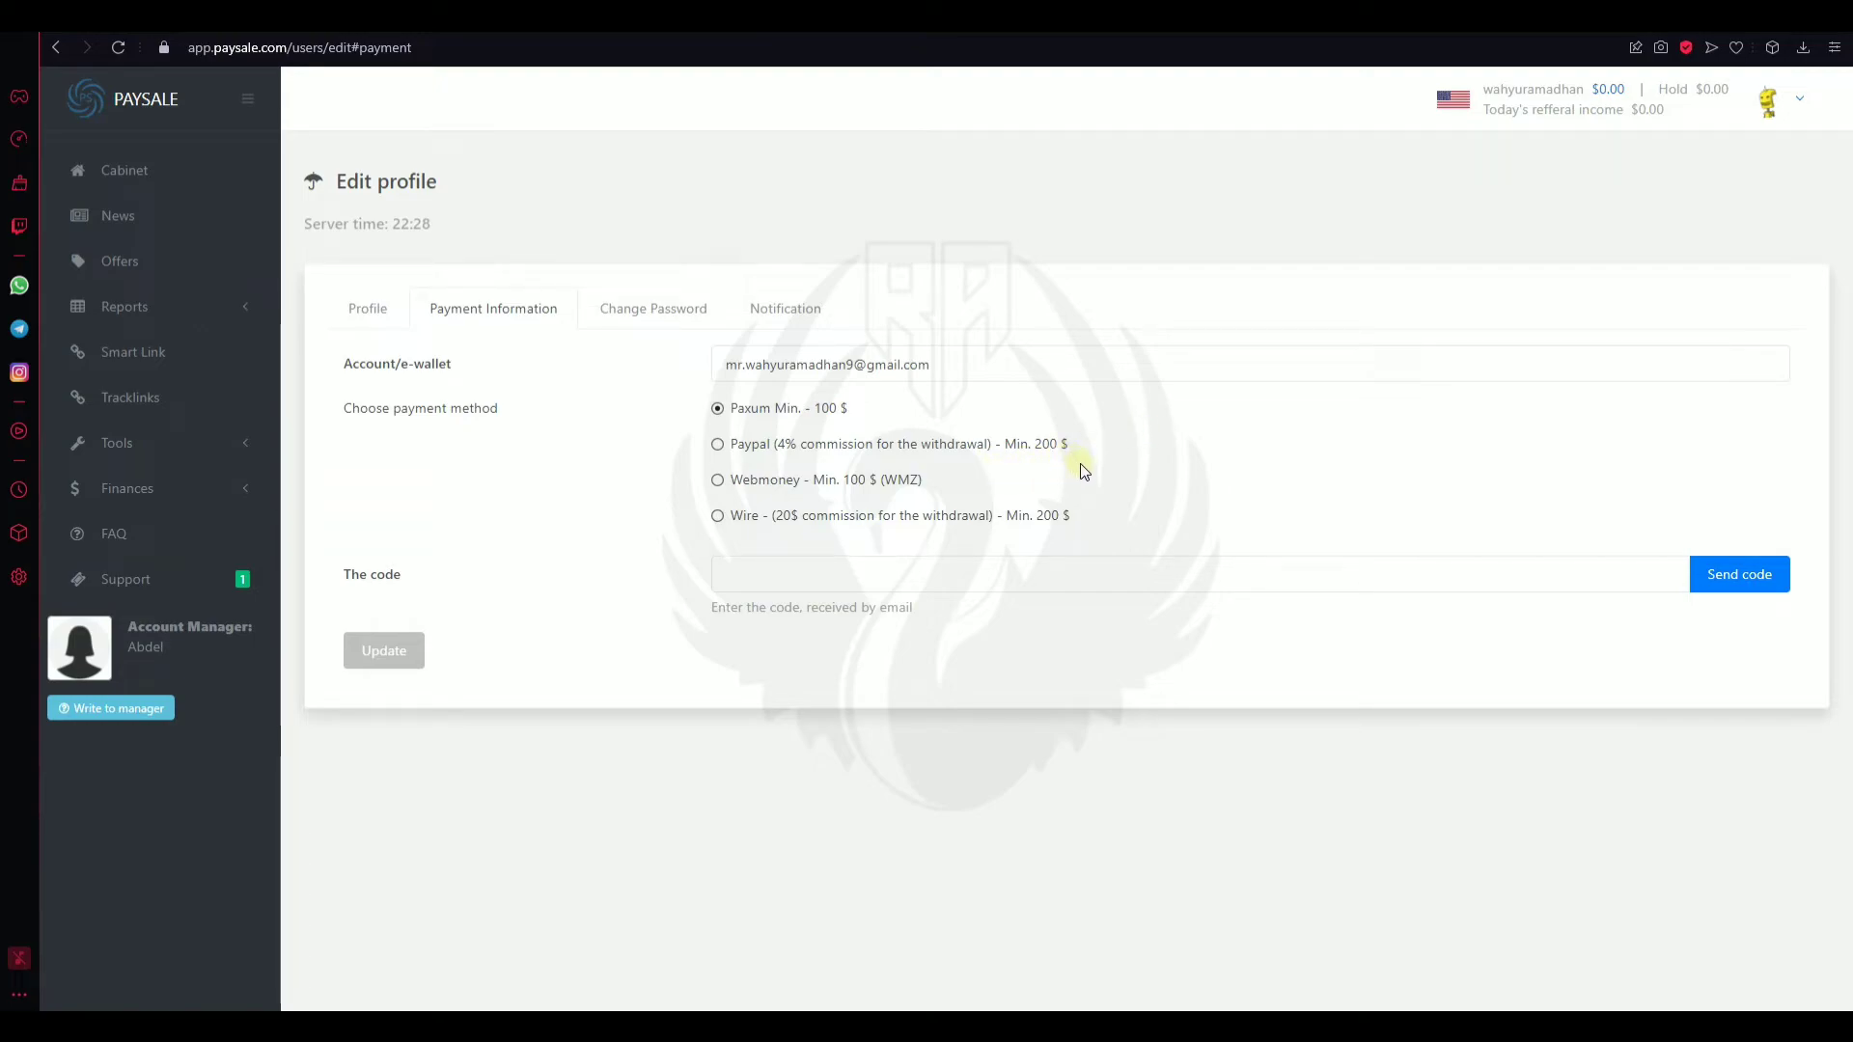
left_click(717, 445)
left_click_drag(1038, 449, 1150, 450)
left_click(1151, 451)
left_click(718, 482)
left_click(717, 517)
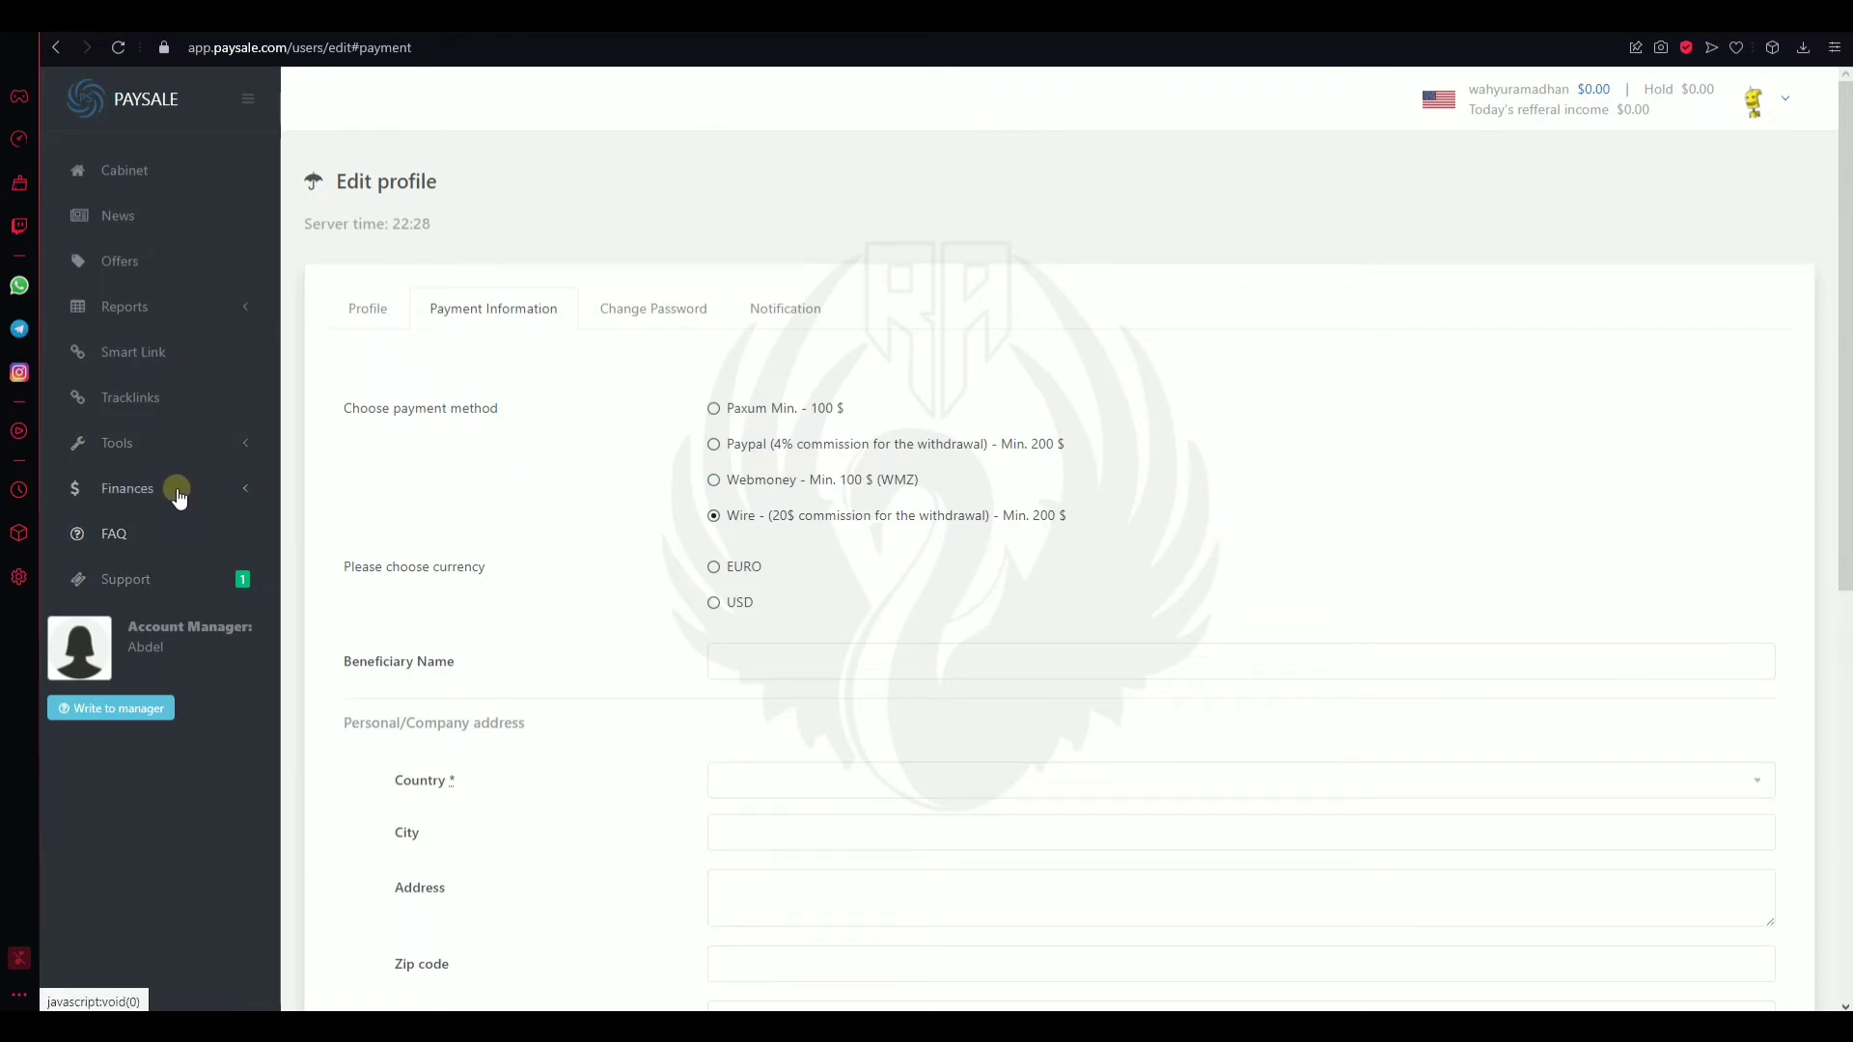
Step: Return to the offers list and open the VirtWish CPL DOI multi-geo WEB (private) offer
left_click(119, 261)
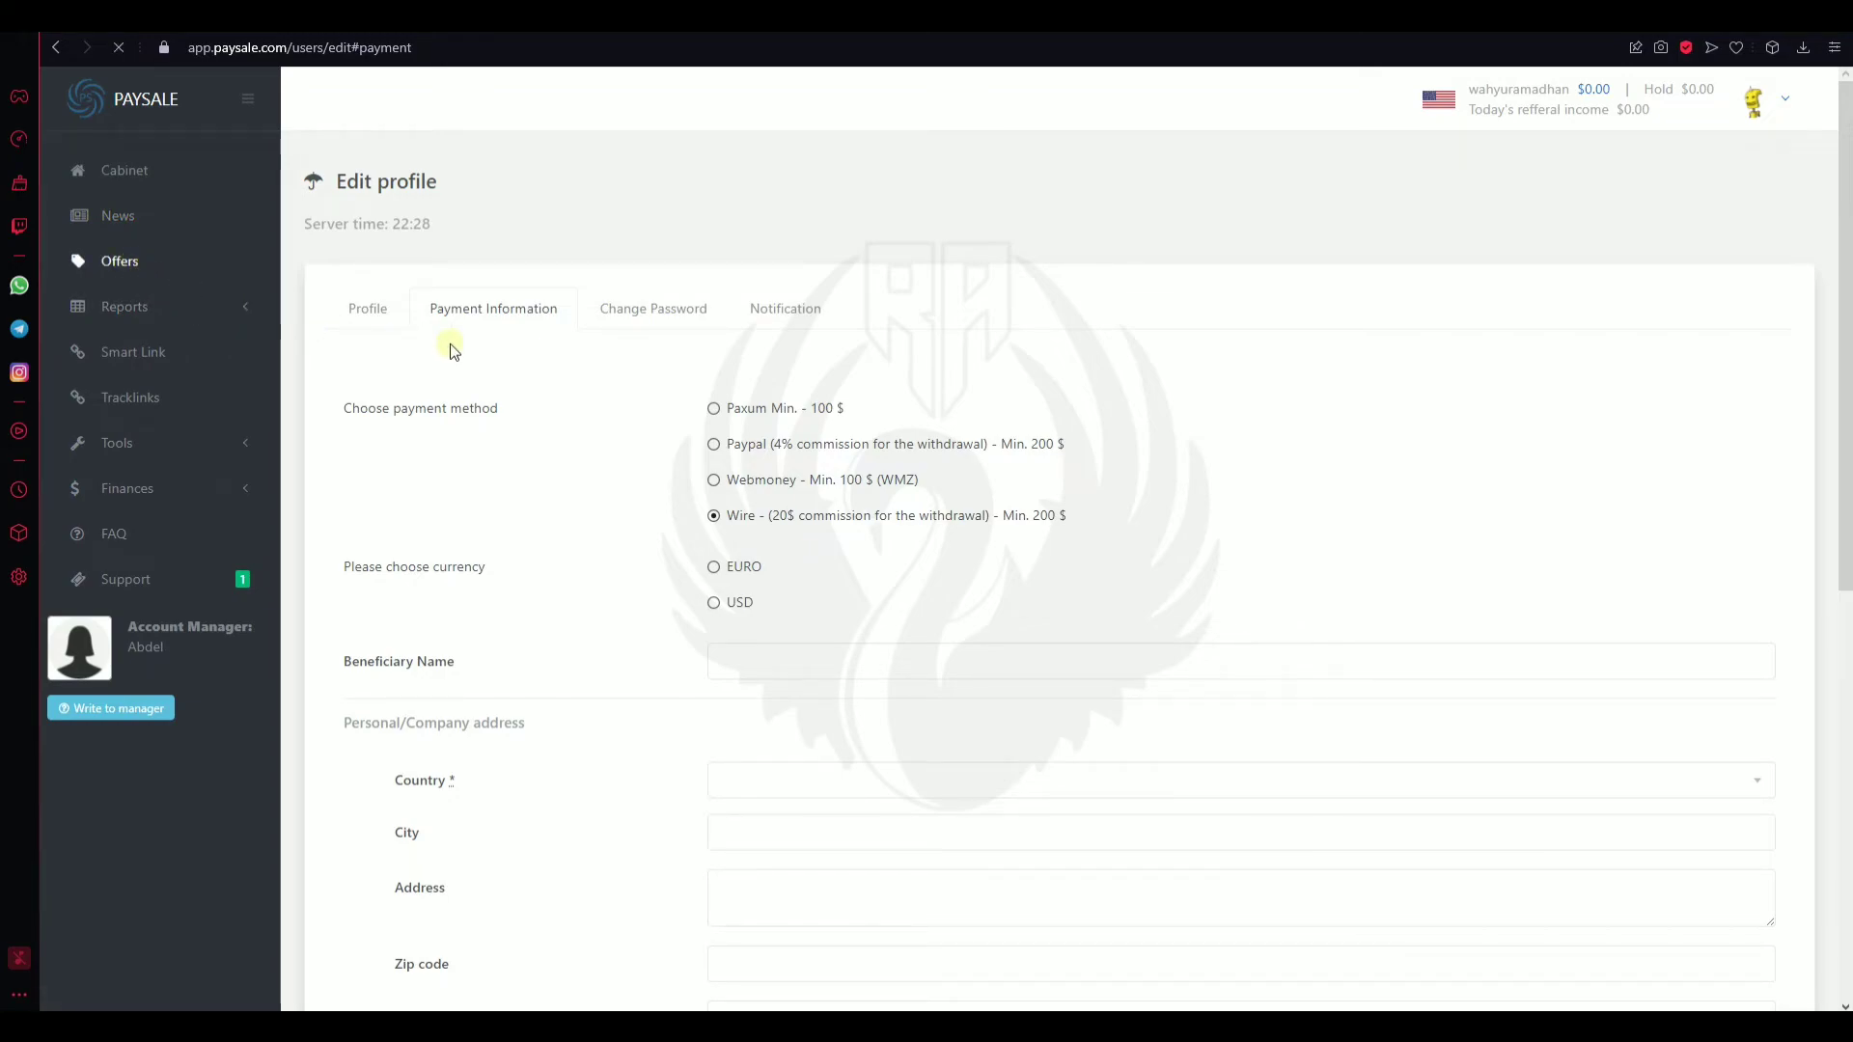
scroll(1064, 478, "down", 1)
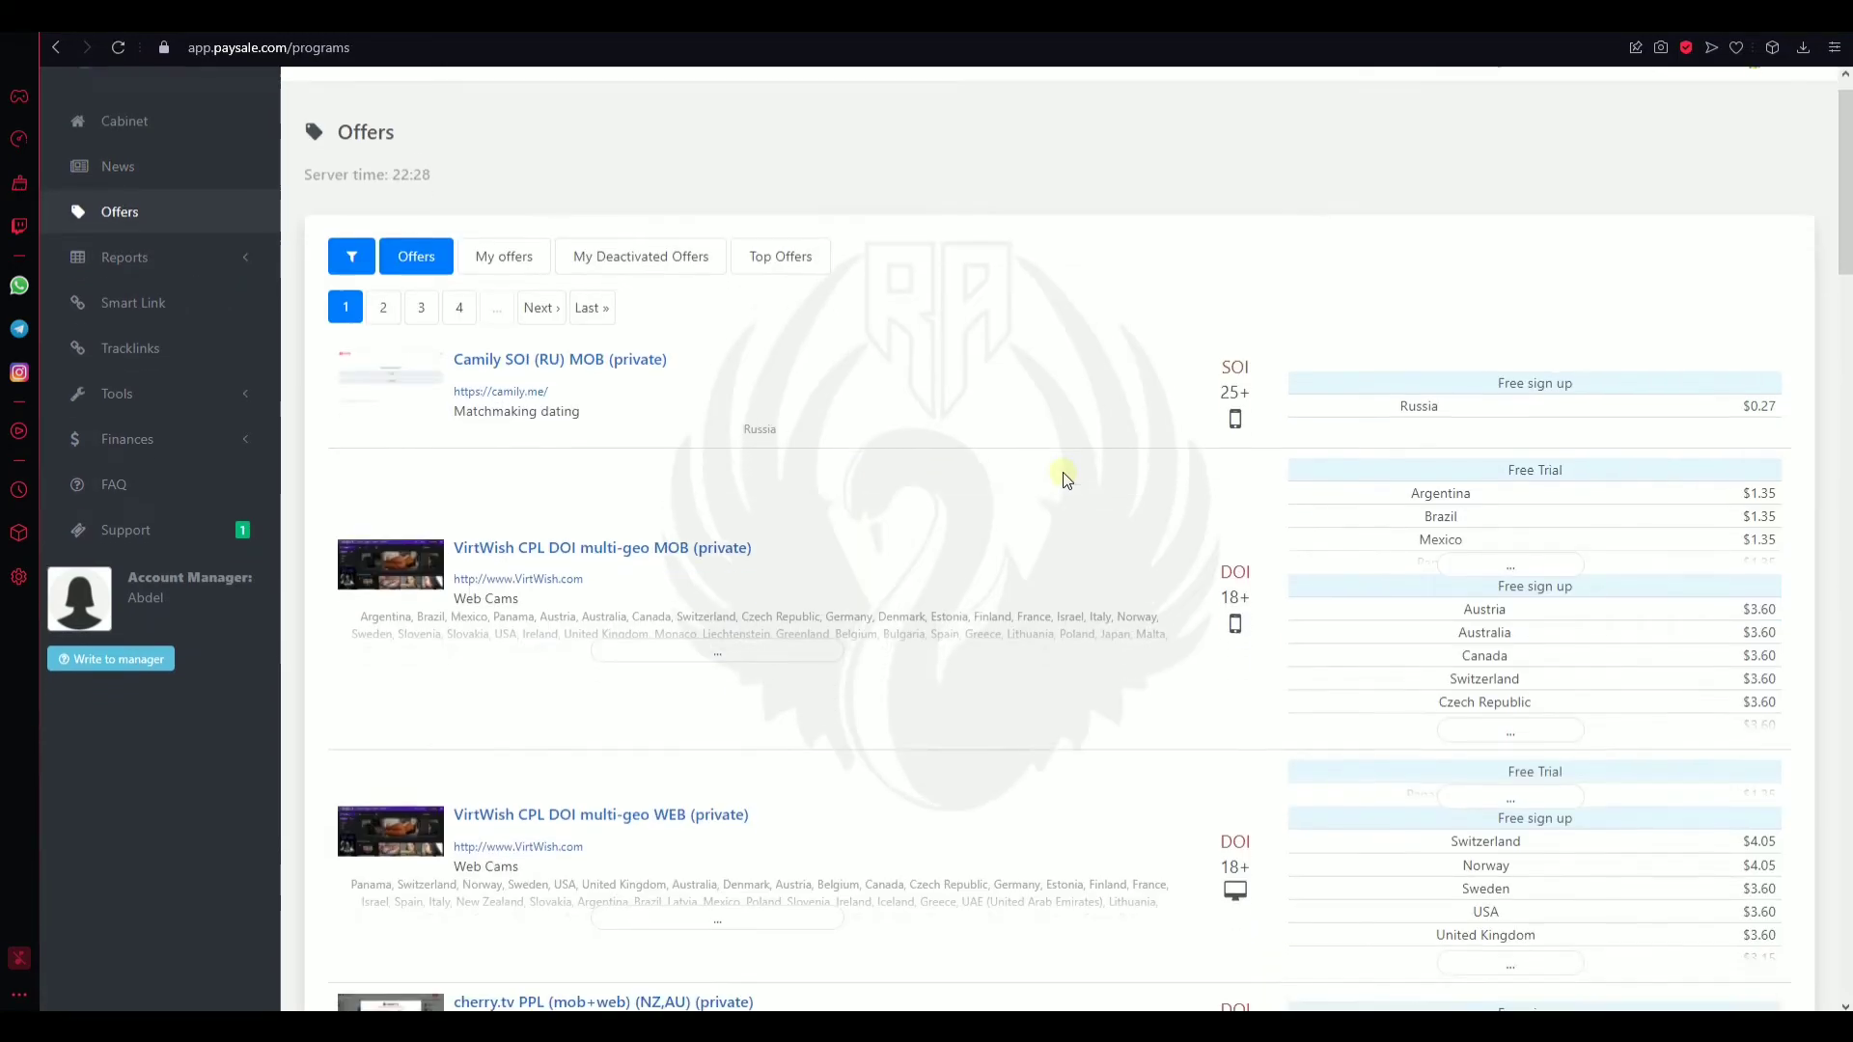
scroll(1064, 477, "down", 4)
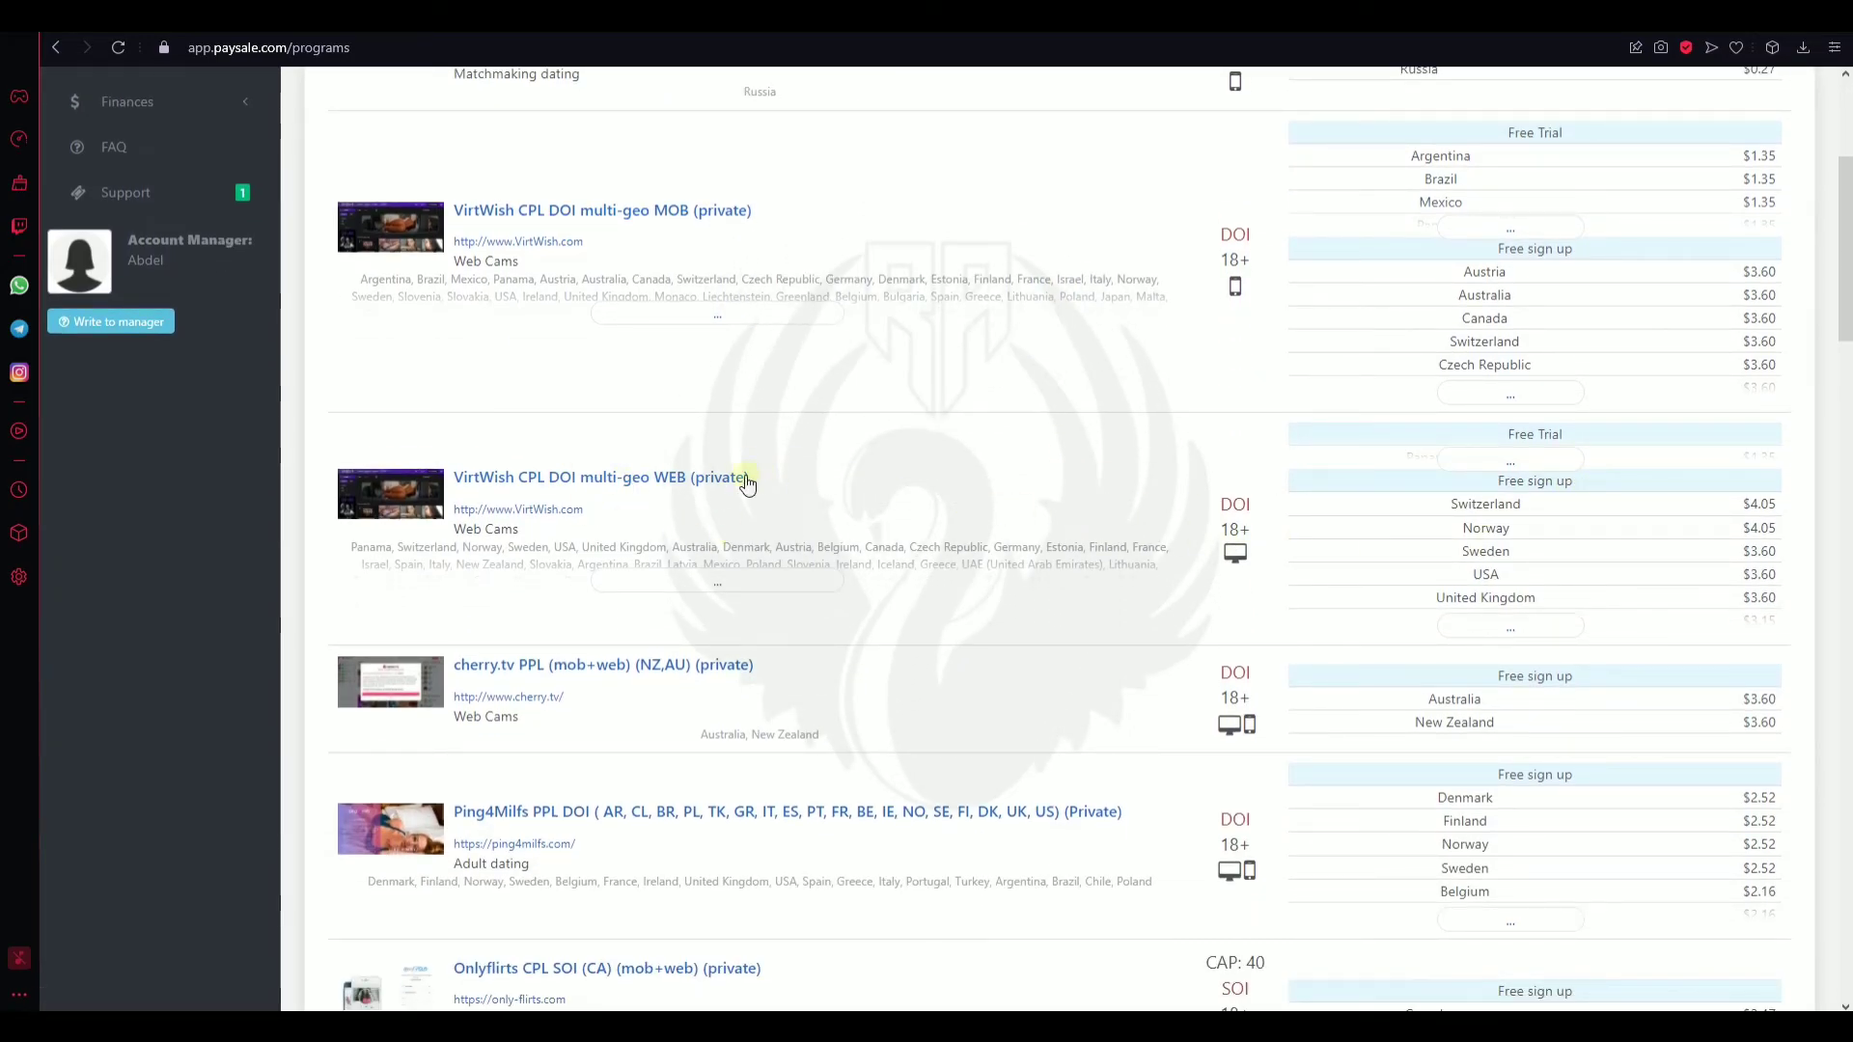
left_click(705, 481)
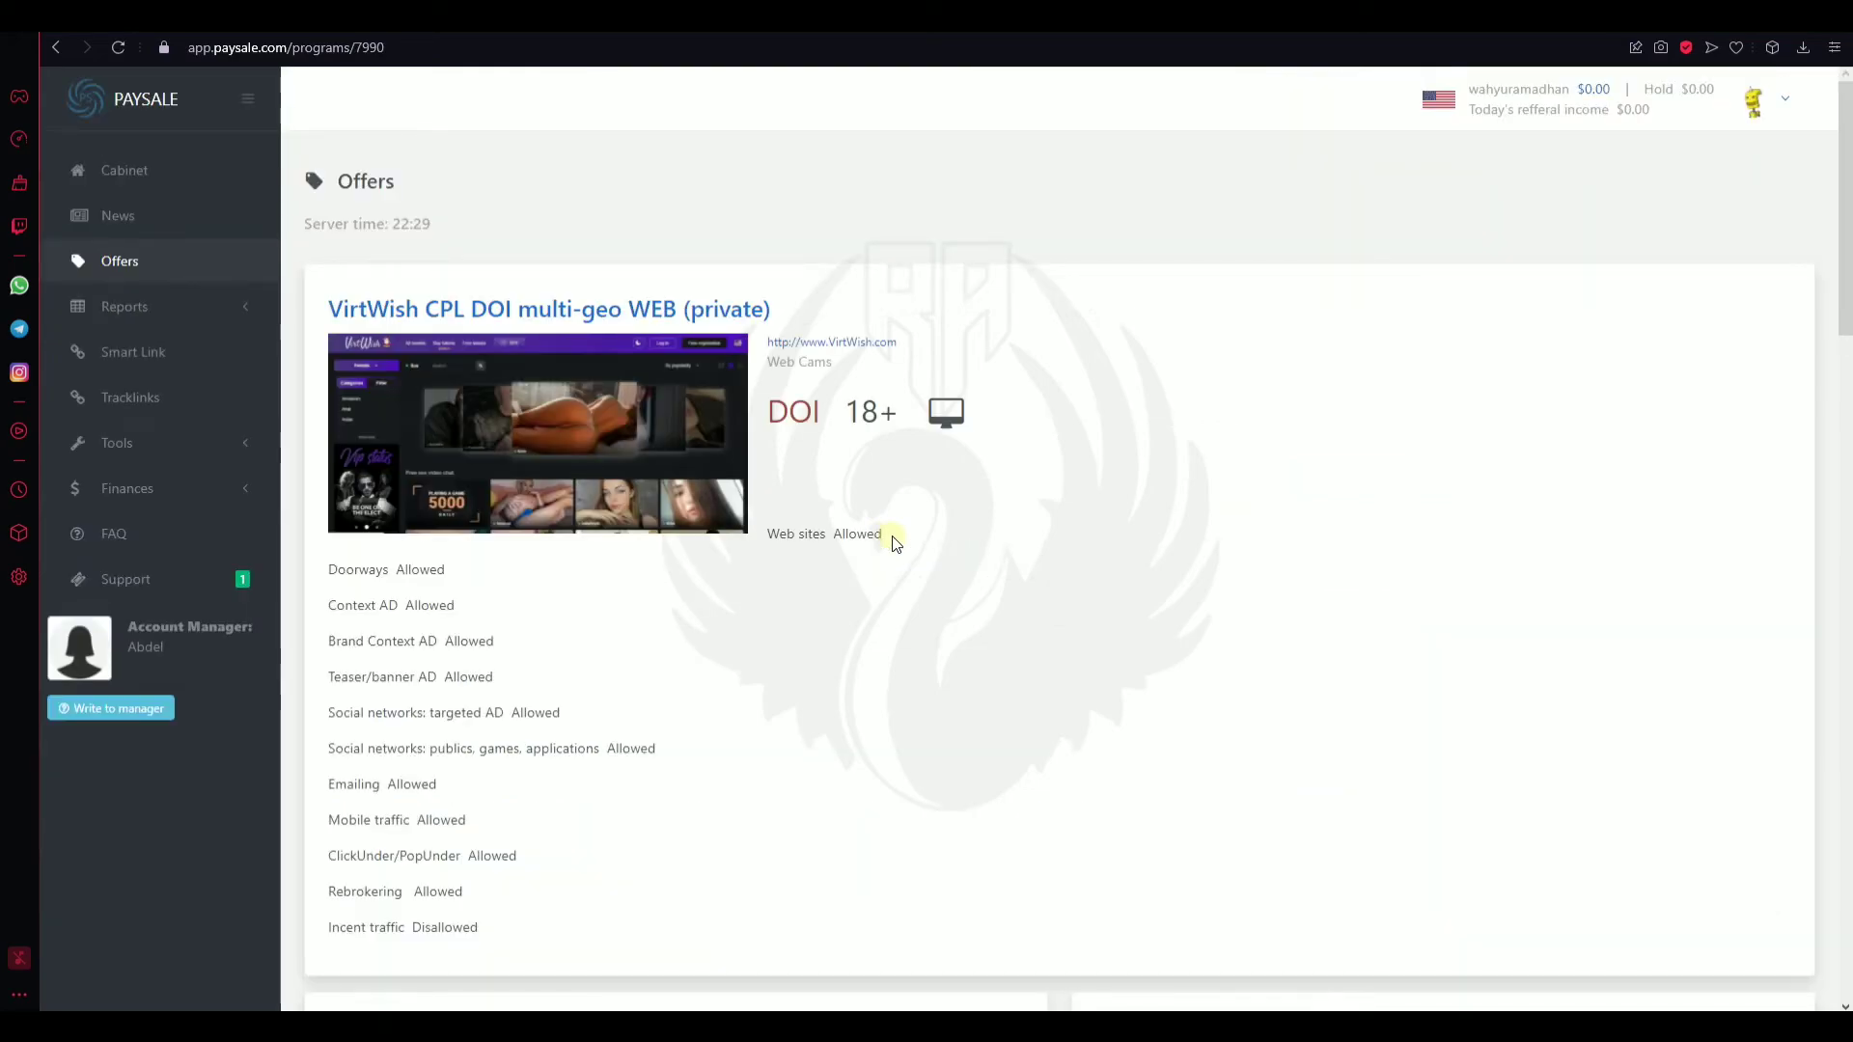
Step: Review the VirtWish offer's allowed traffic types, regulations, accepted countries and payout per country
scroll(892, 543, "down", 4)
scroll(892, 543, "down", 4)
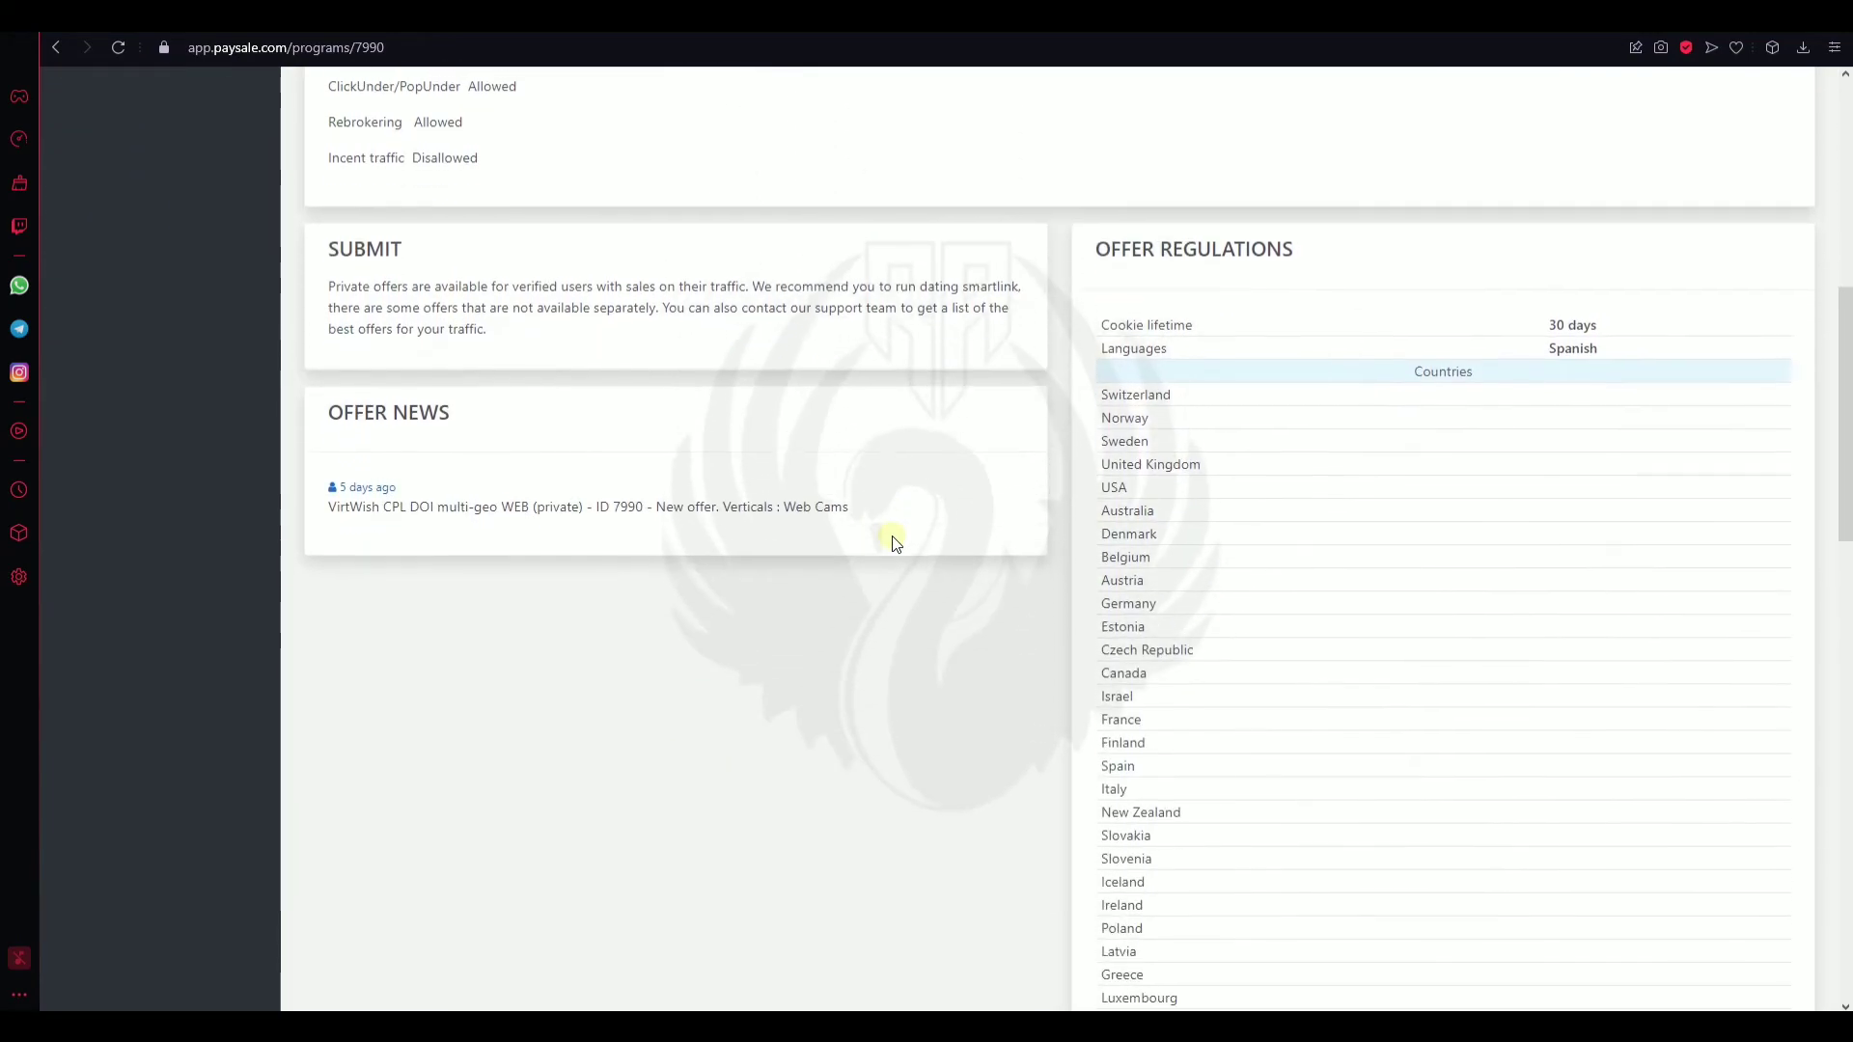
scroll(1178, 599, "up", 1)
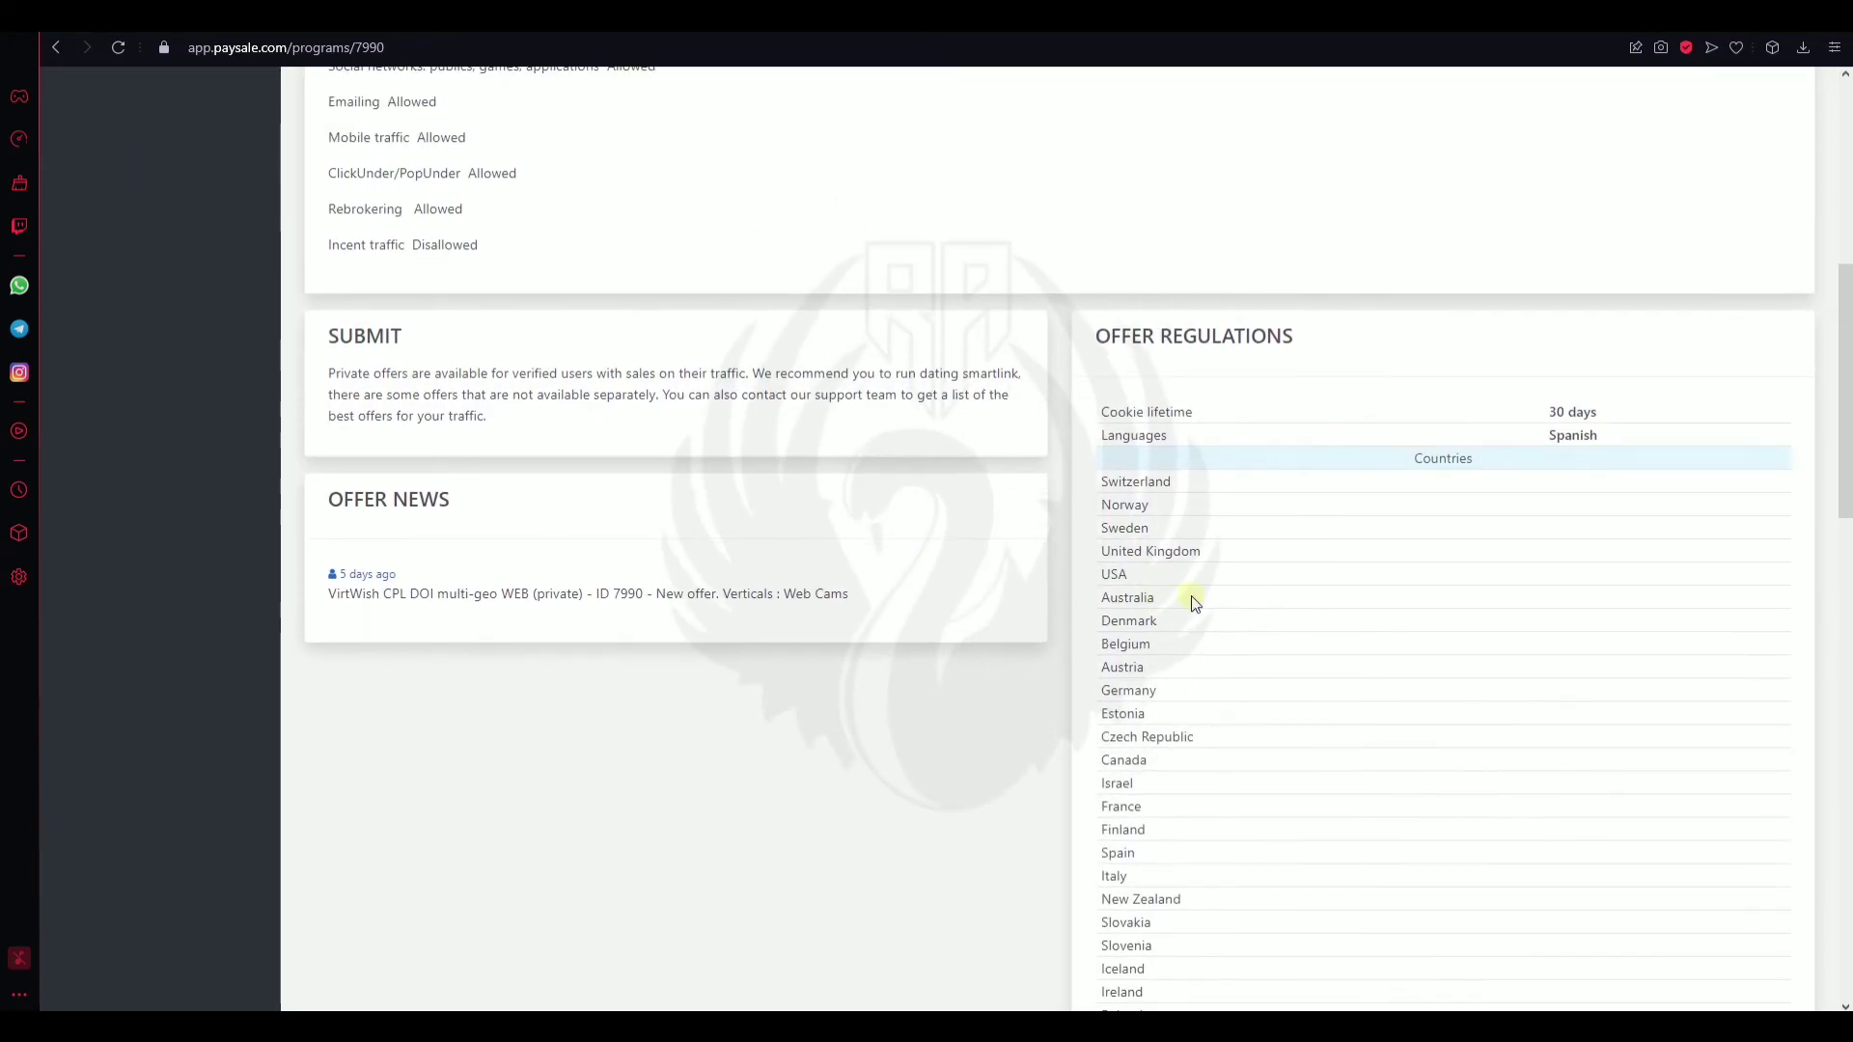
scroll(1245, 604, "down", 11)
scroll(1251, 604, "down", 6)
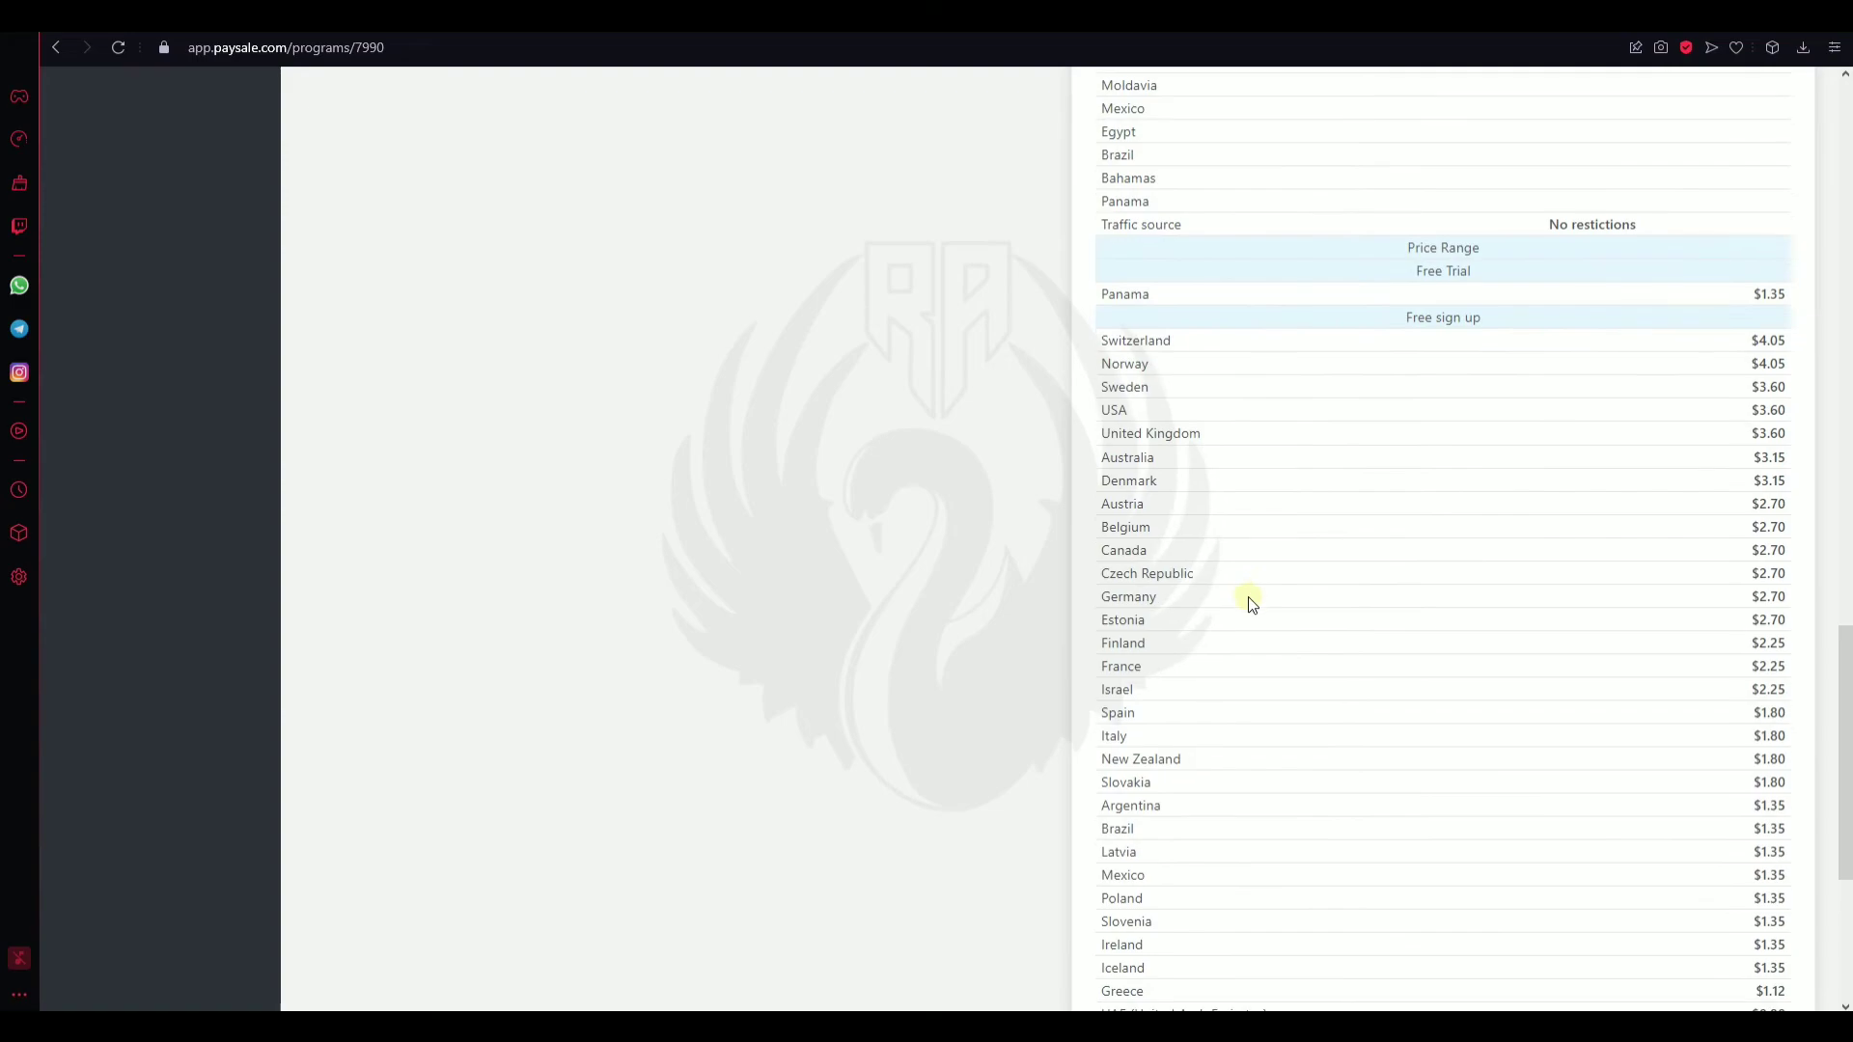
scroll(1252, 604, "up", 12)
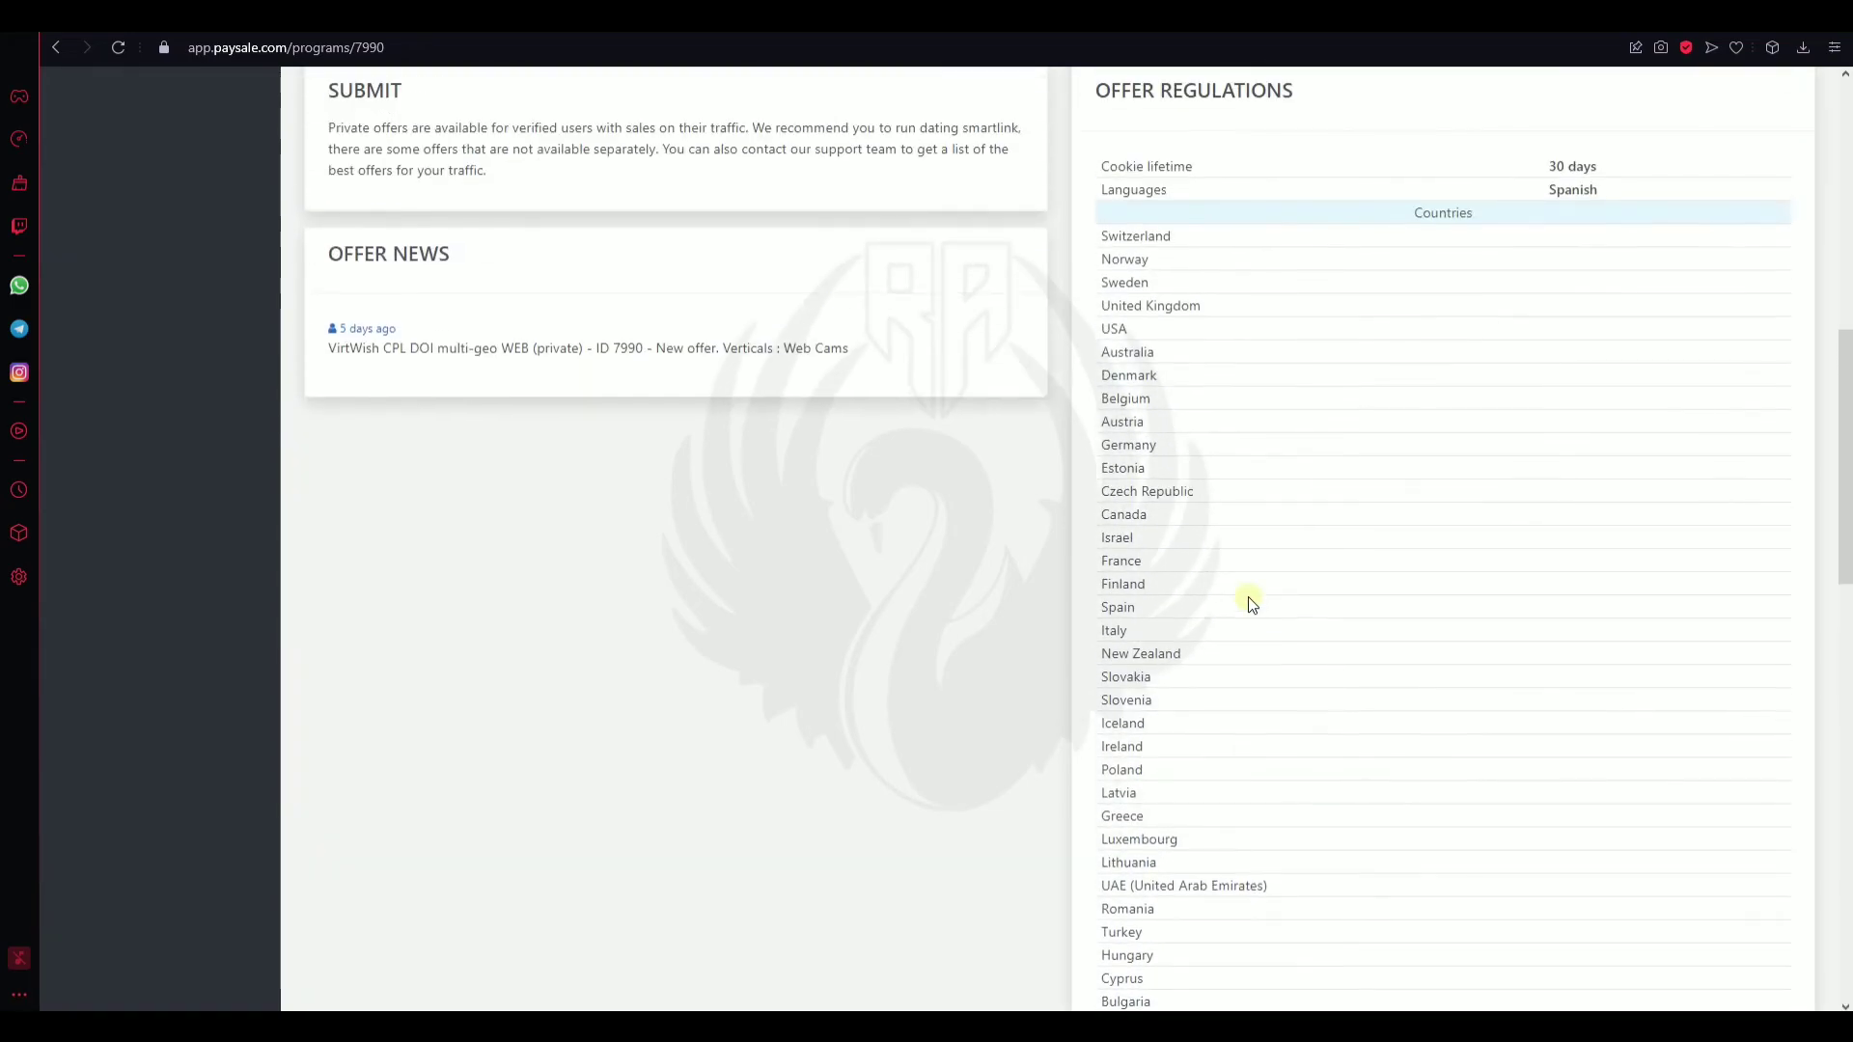
scroll(1247, 596, "down", 9)
scroll(1248, 597, "down", 3)
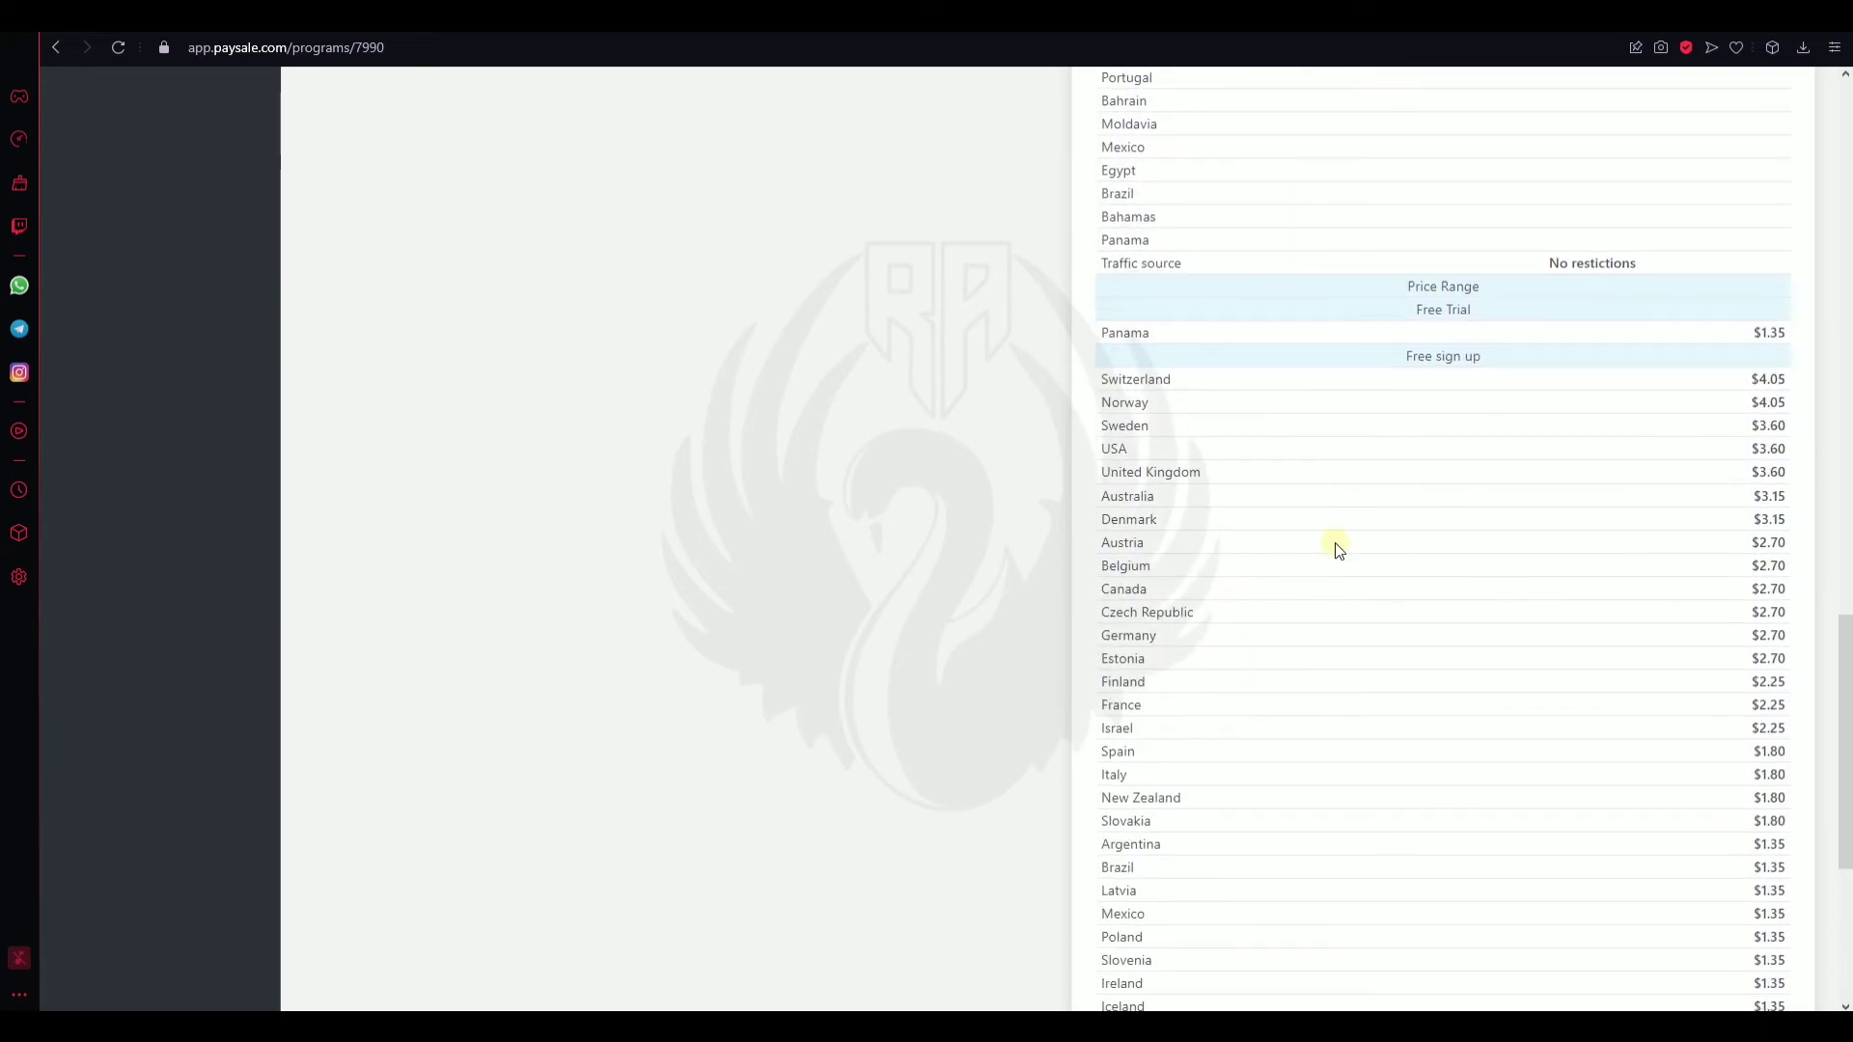
scroll(1137, 403, "up", 18)
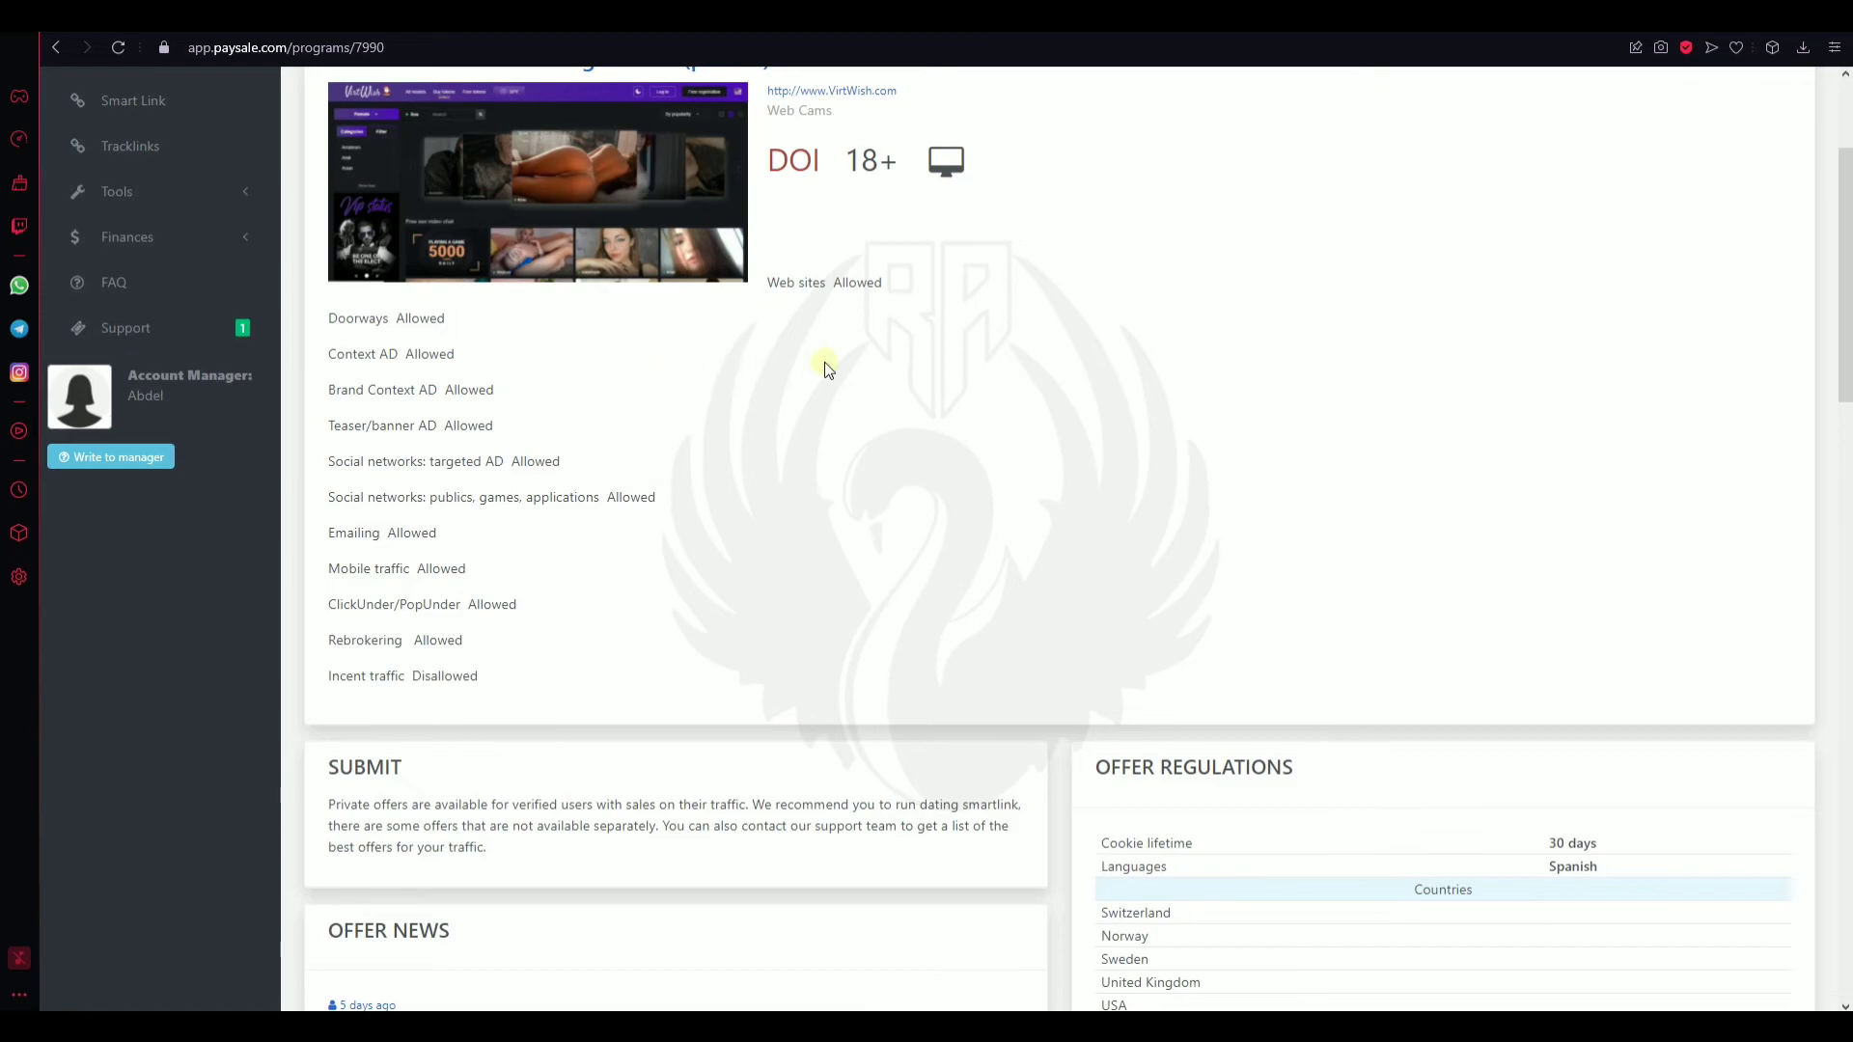
scroll(824, 362, "up", 2)
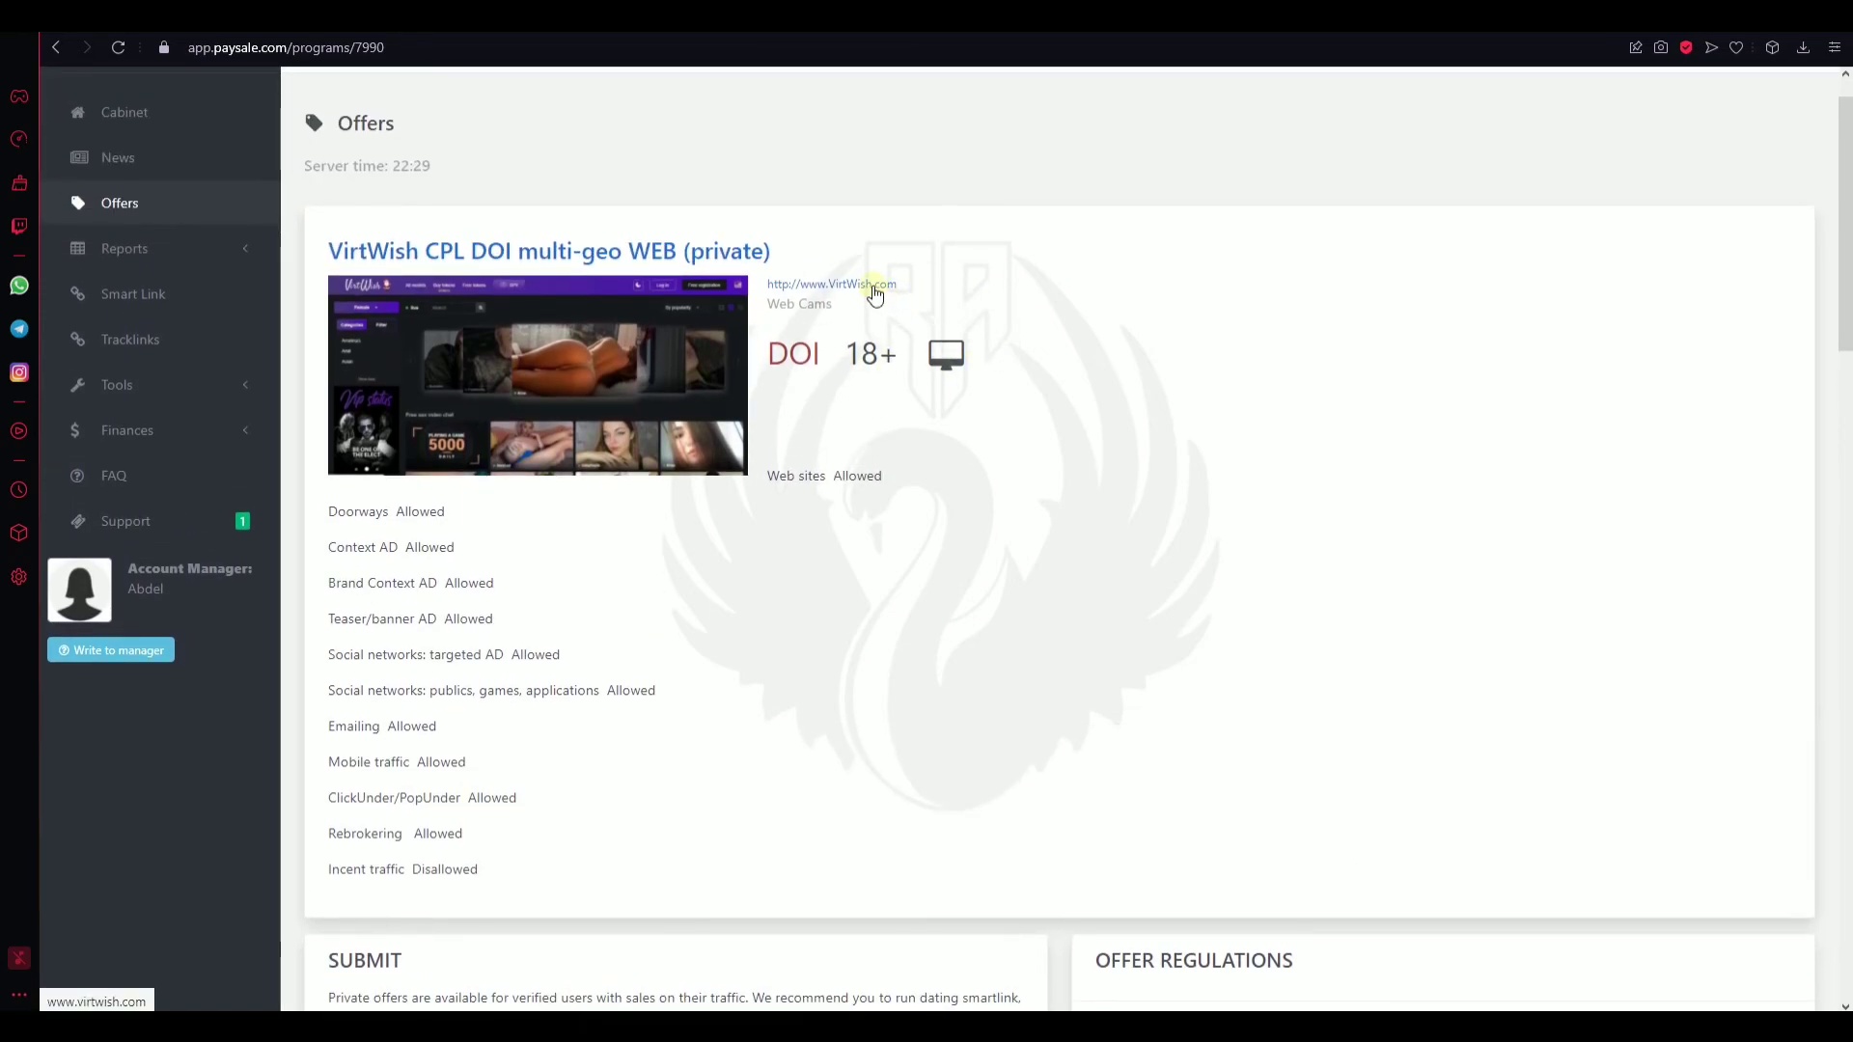
Step: Reload the offer page from its title and try the link to the advertised VirtWish website
scroll(773, 342, "up", 1)
scroll(773, 342, "up", 1)
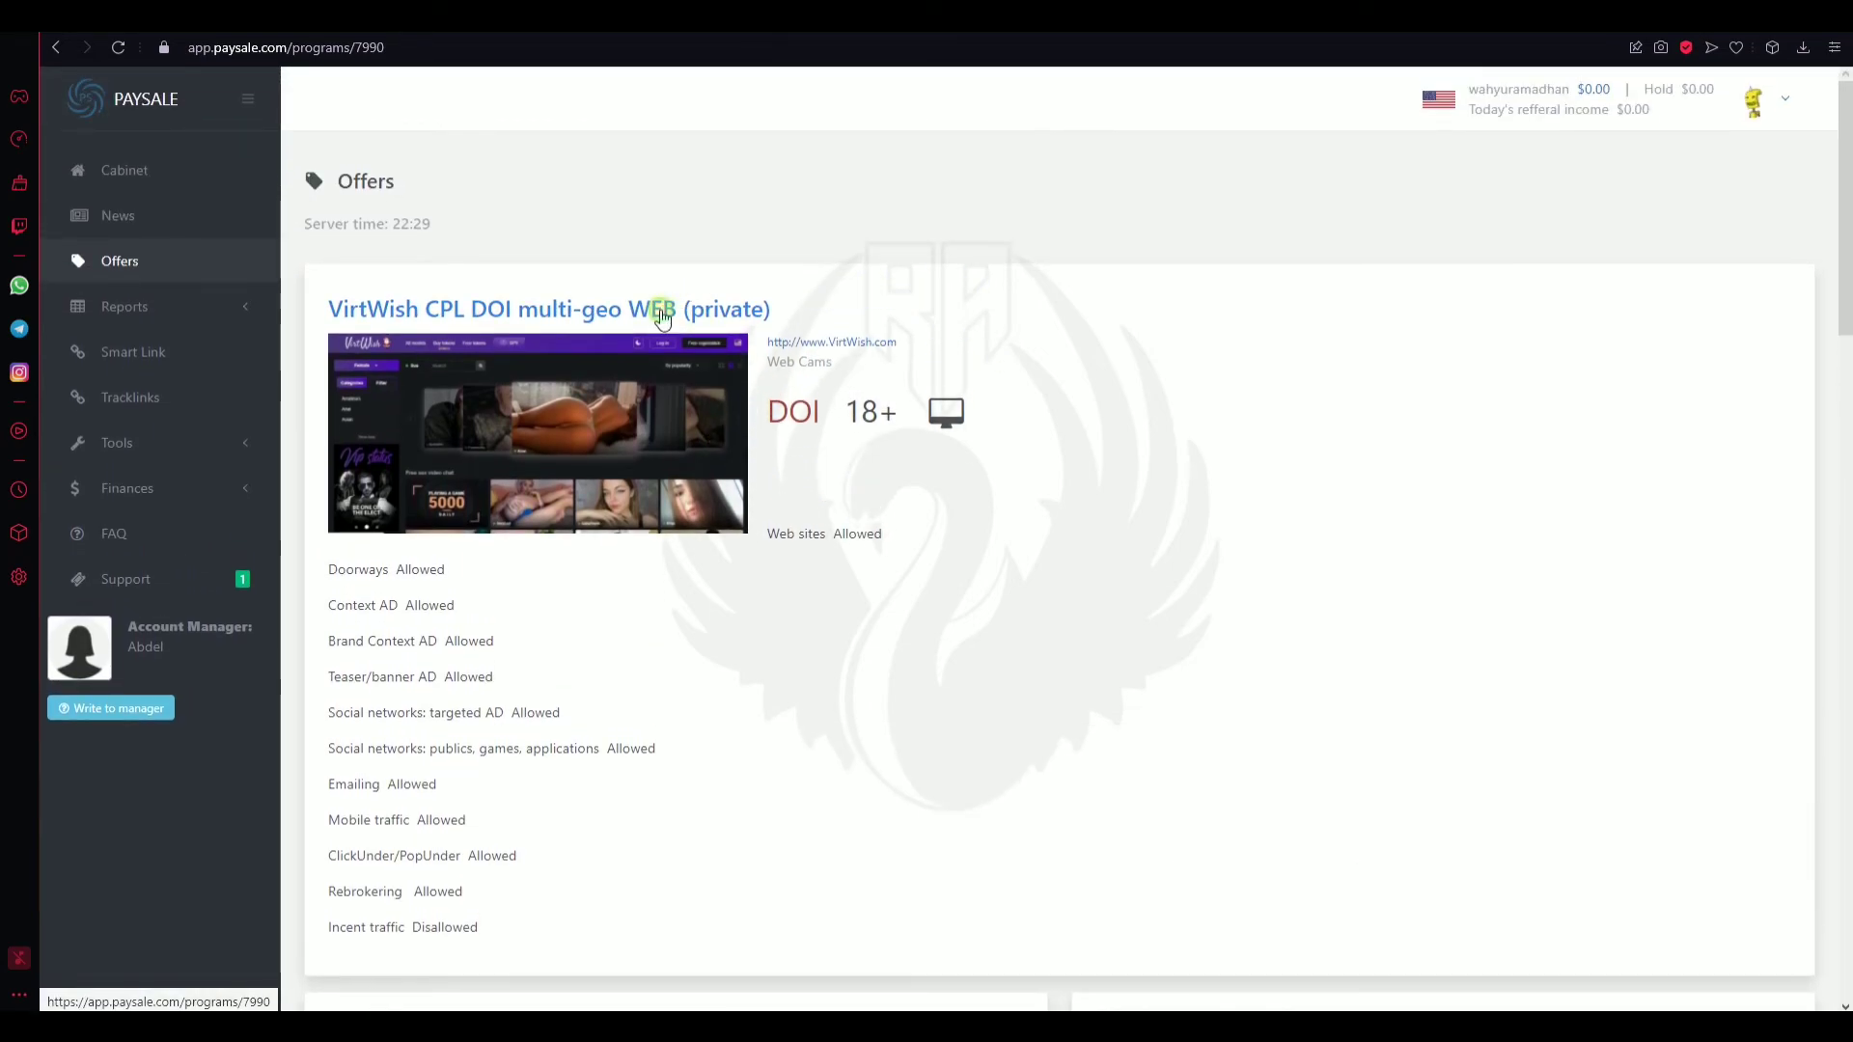
left_click(622, 350)
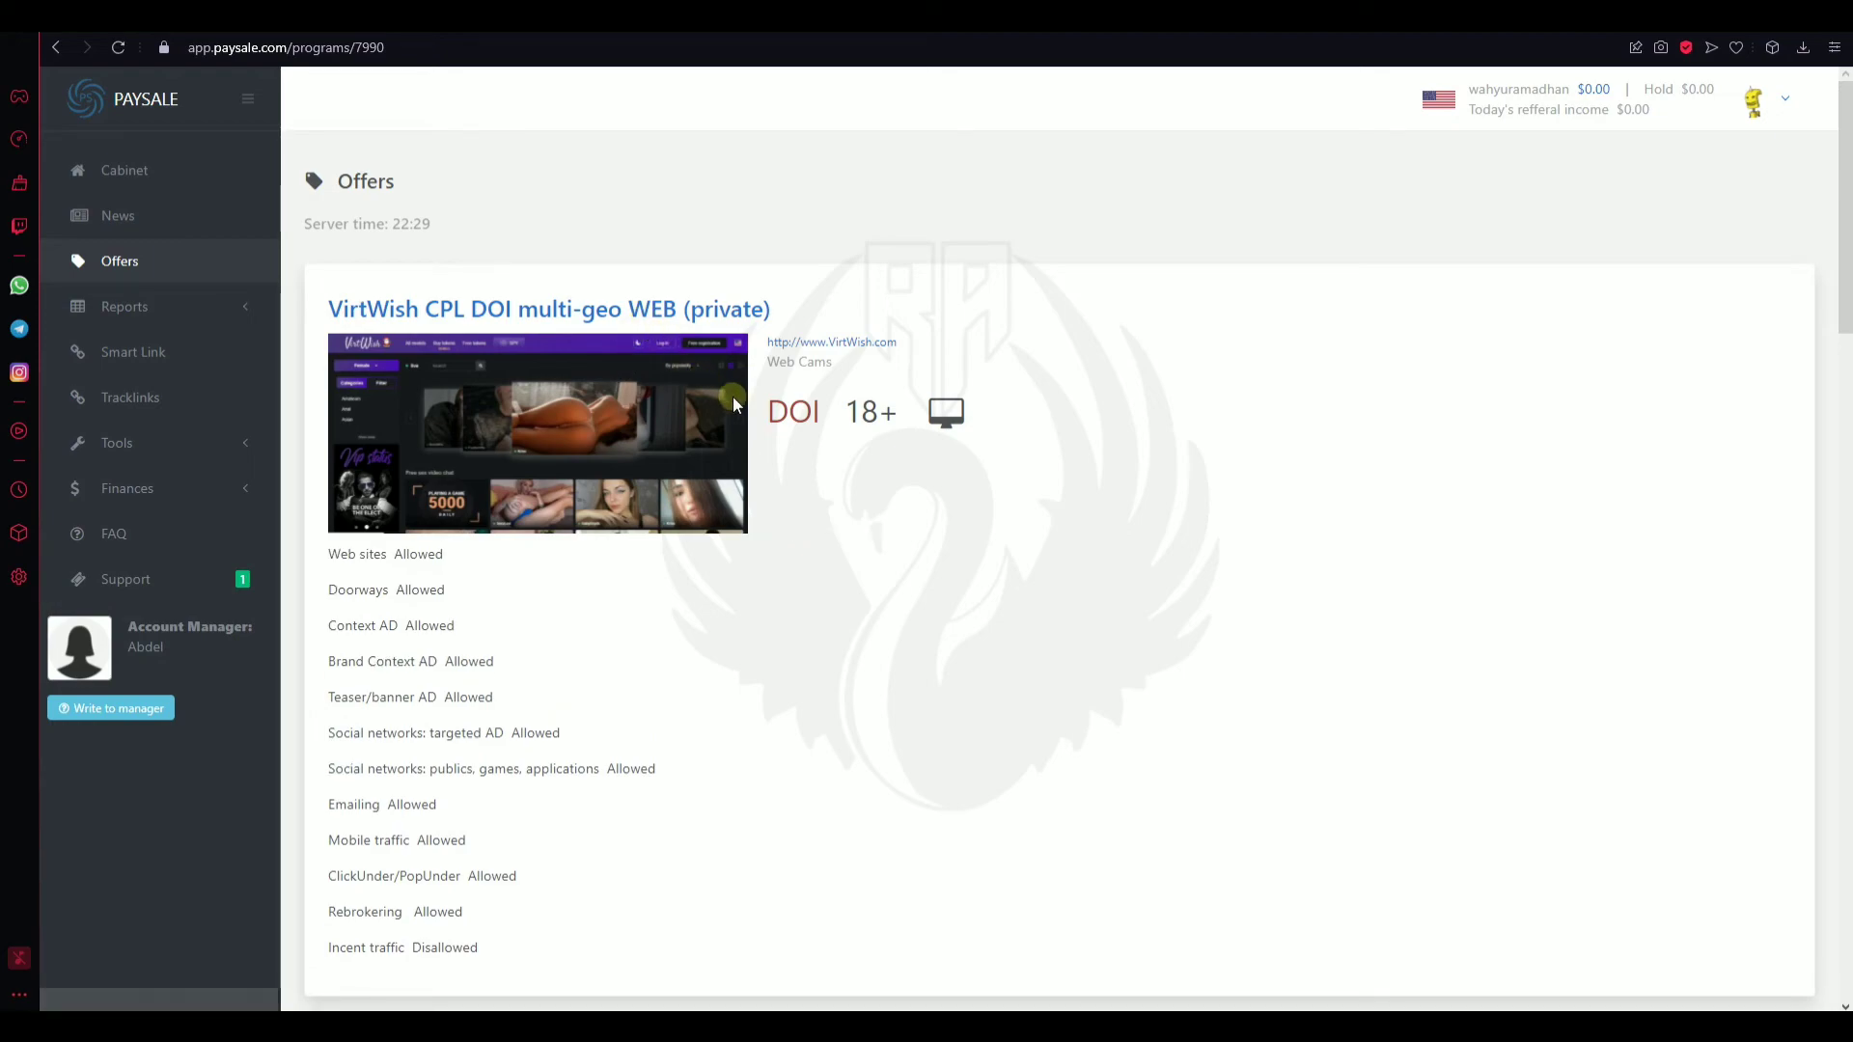
left_click(637, 337)
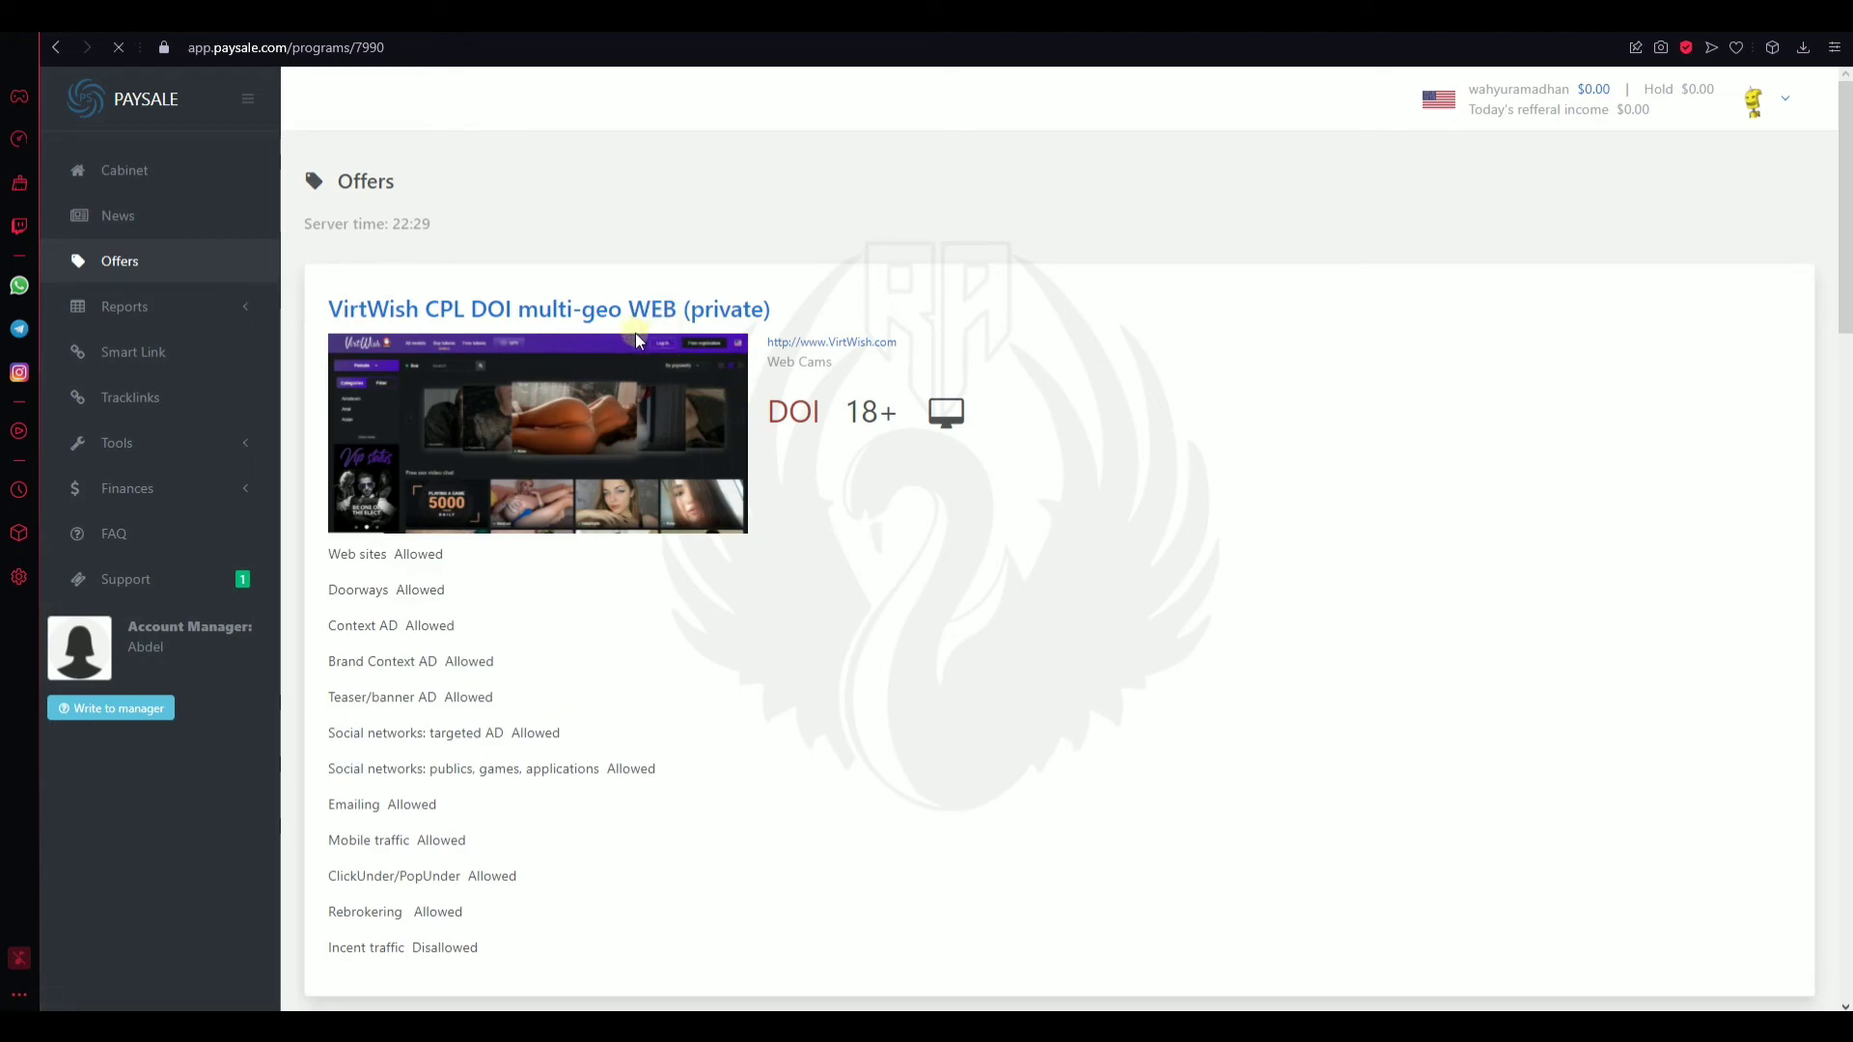
left_click(861, 345)
scroll(328, 193, "down", 3)
scroll(222, 212, "up", 2)
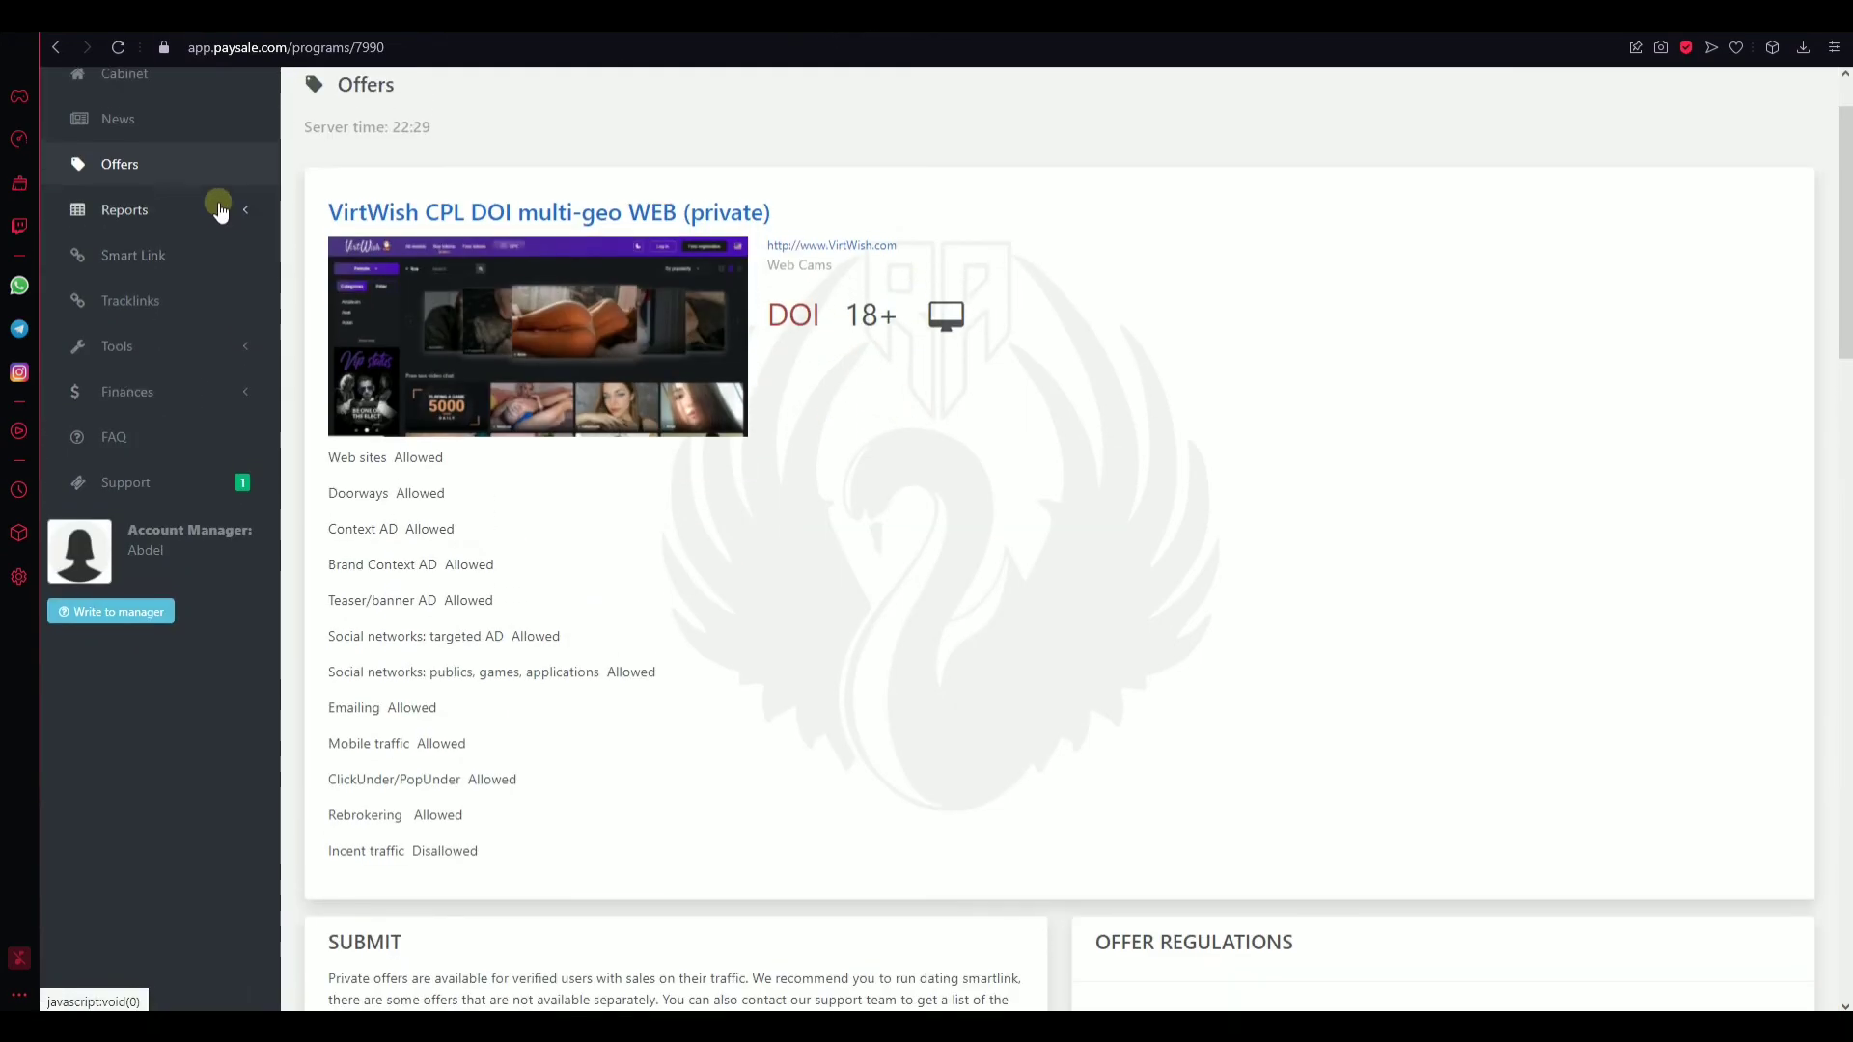
Step: Return to the offers list and look through the VirtWish entry and the other offers' countries, caps and payouts
left_click(58, 49)
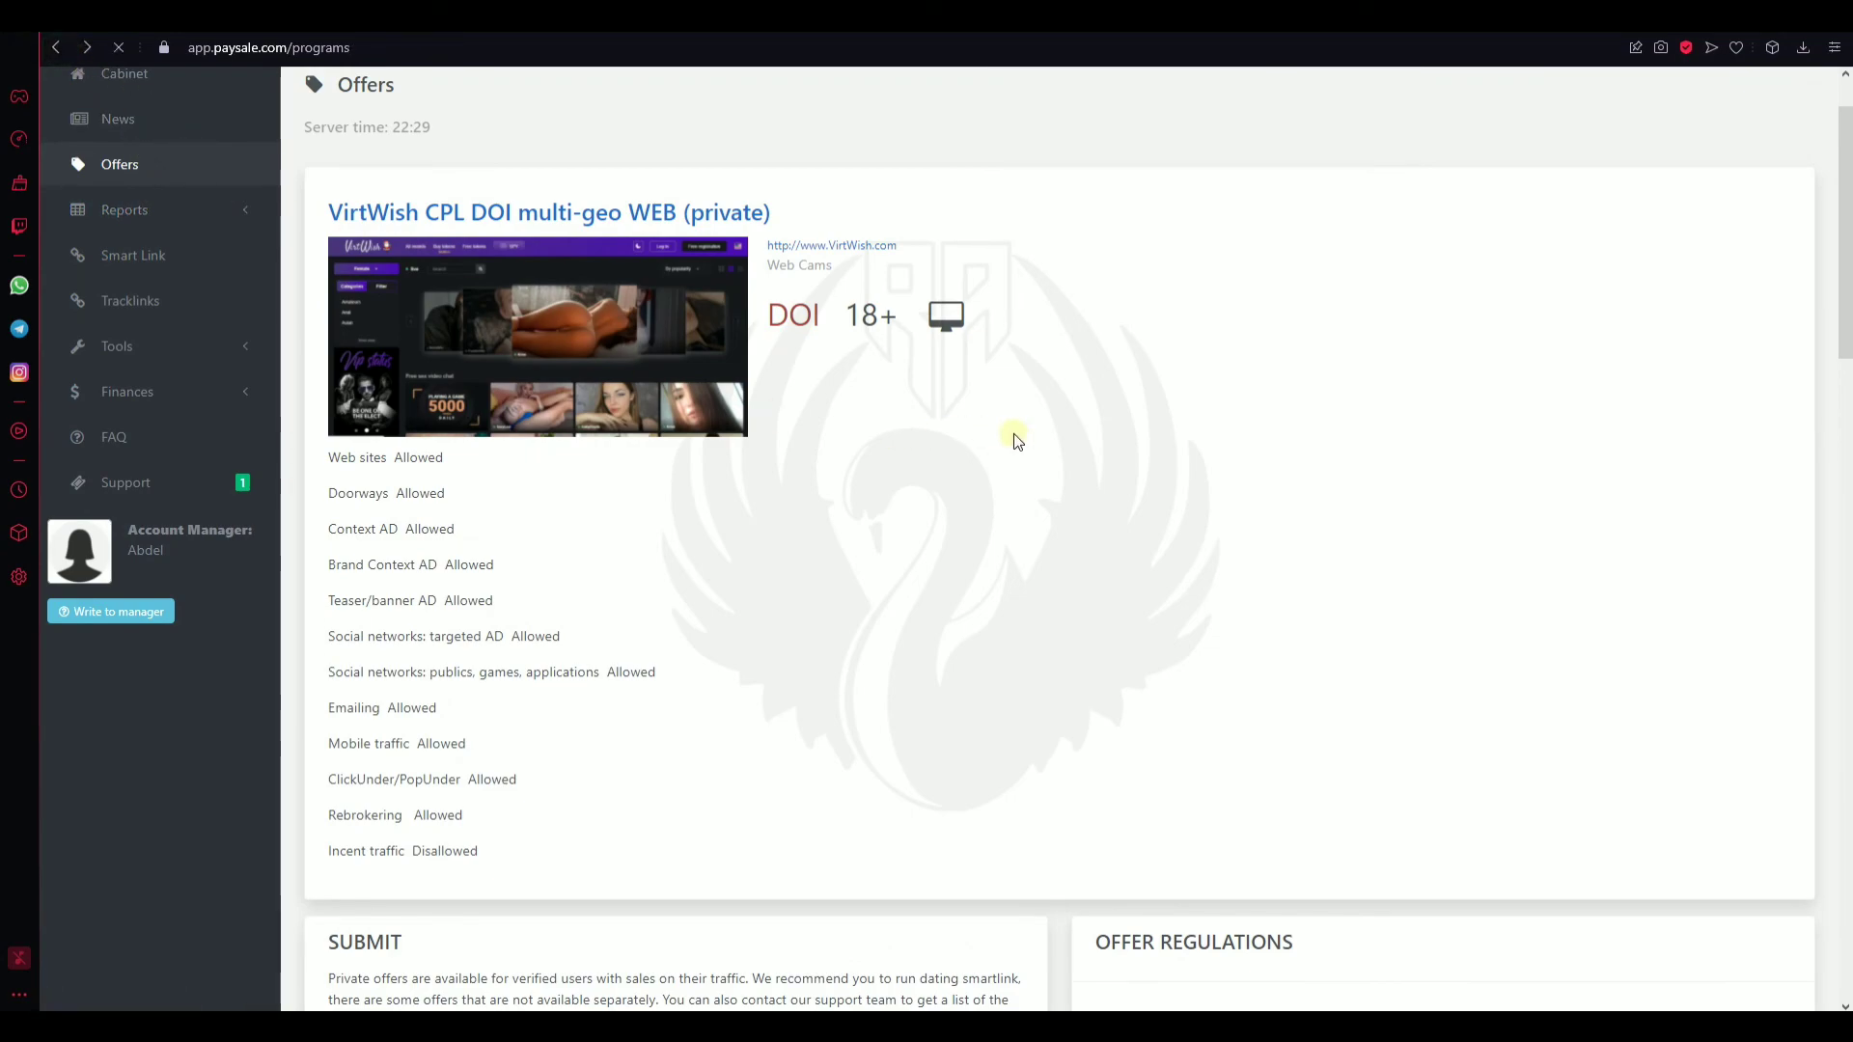
scroll(980, 463, "down", 3)
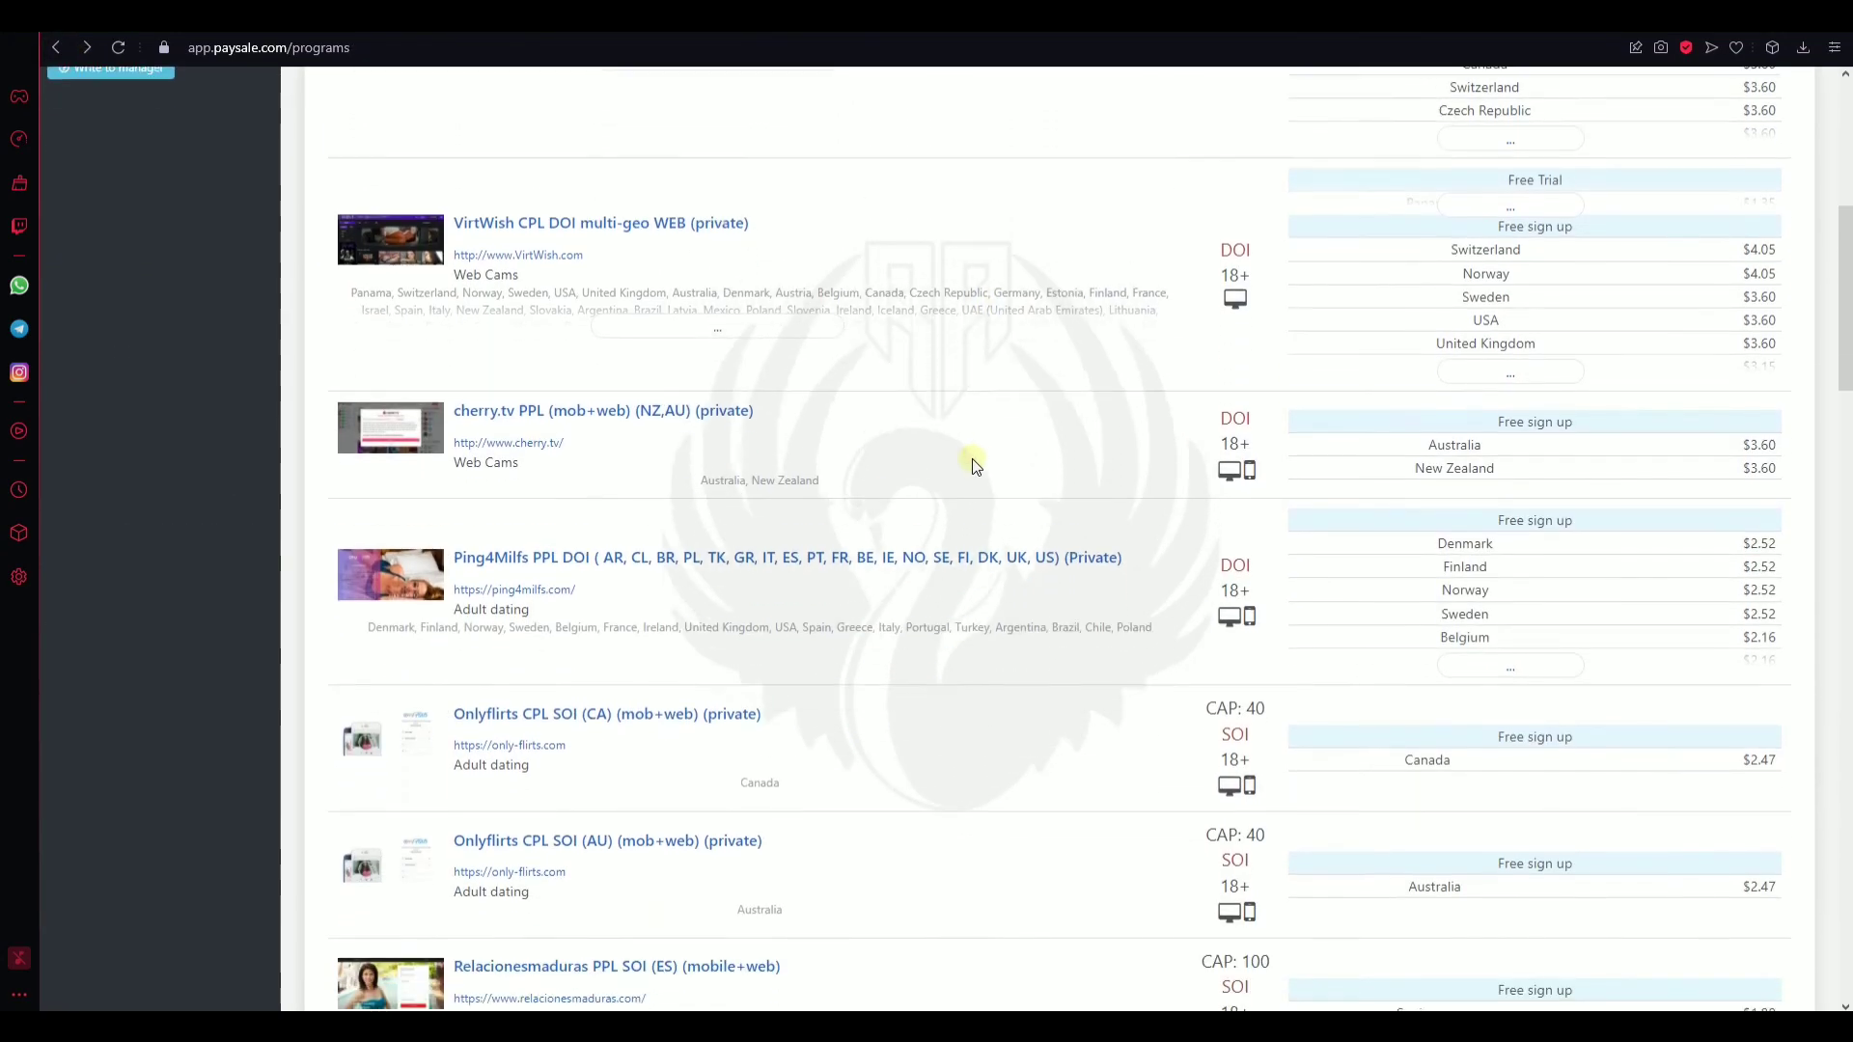
scroll(707, 437, "up", 1)
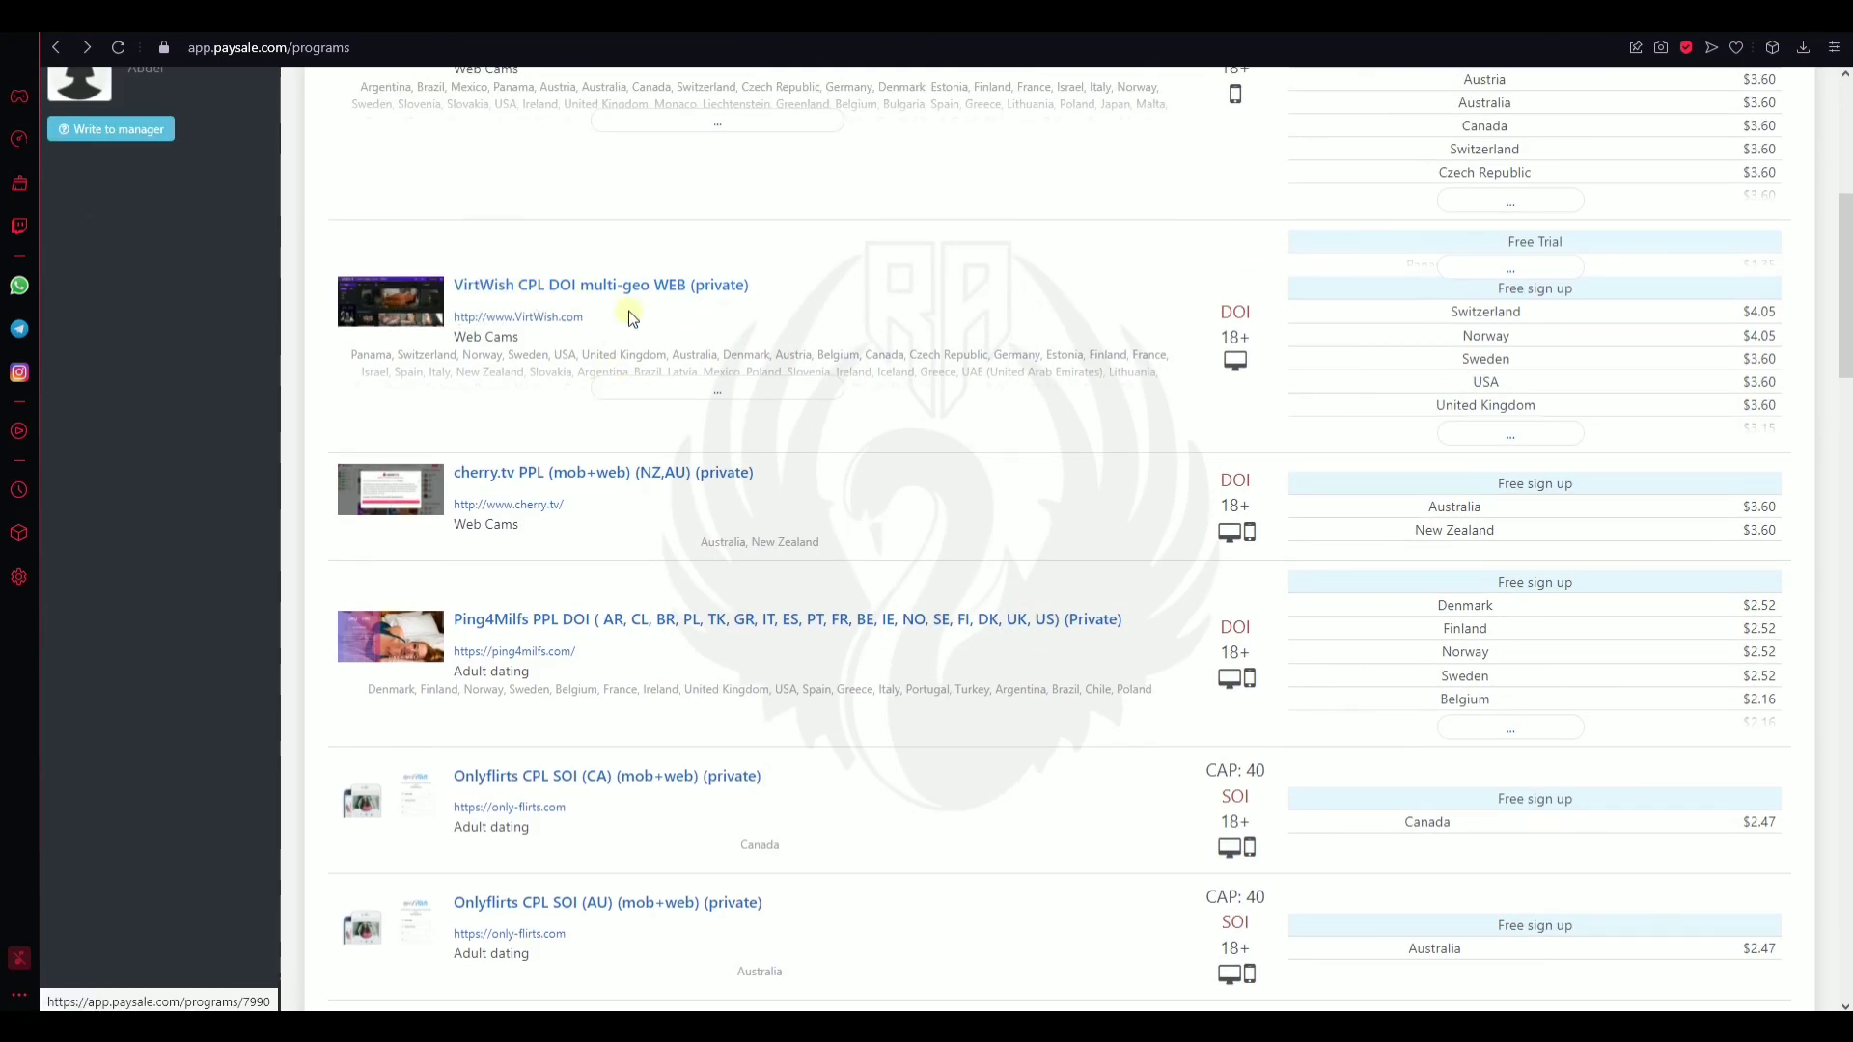
left_click_drag(762, 294, 461, 294)
left_click(986, 322)
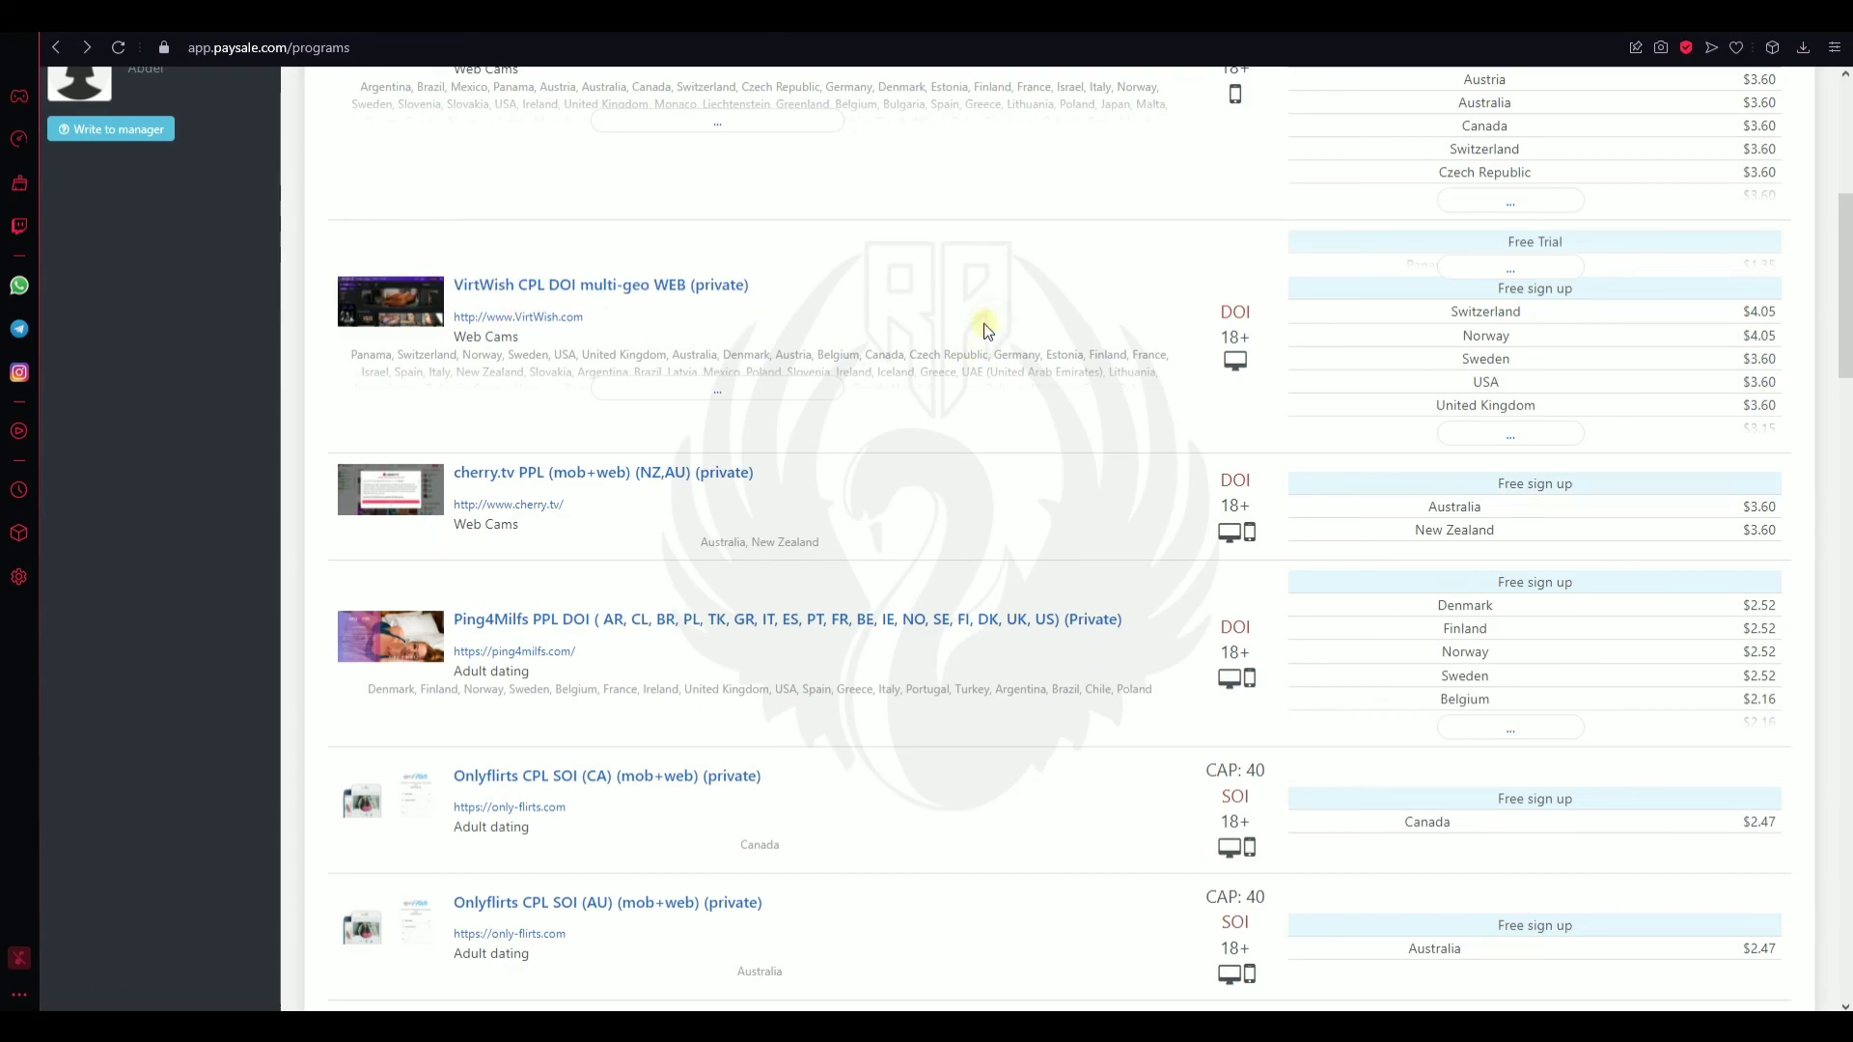
scroll(957, 600, "down", 7)
scroll(605, 415, "up", 15)
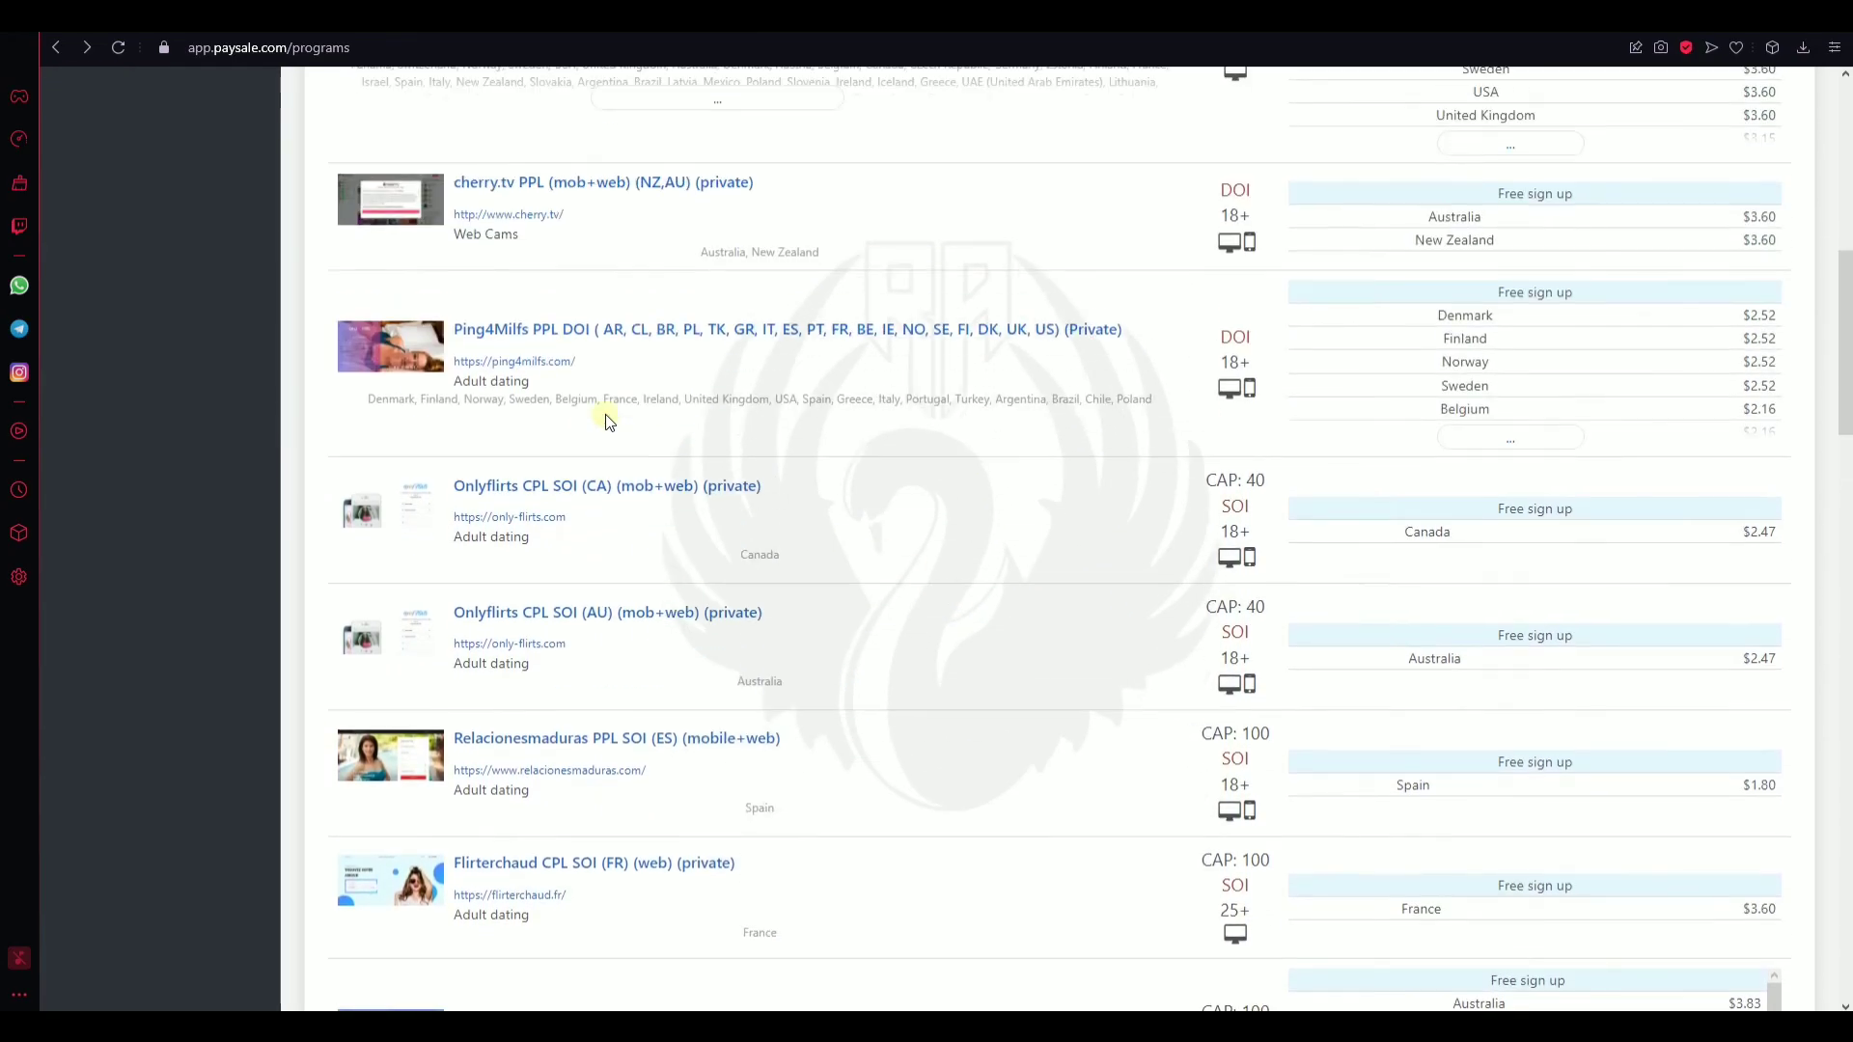
left_click(206, 216)
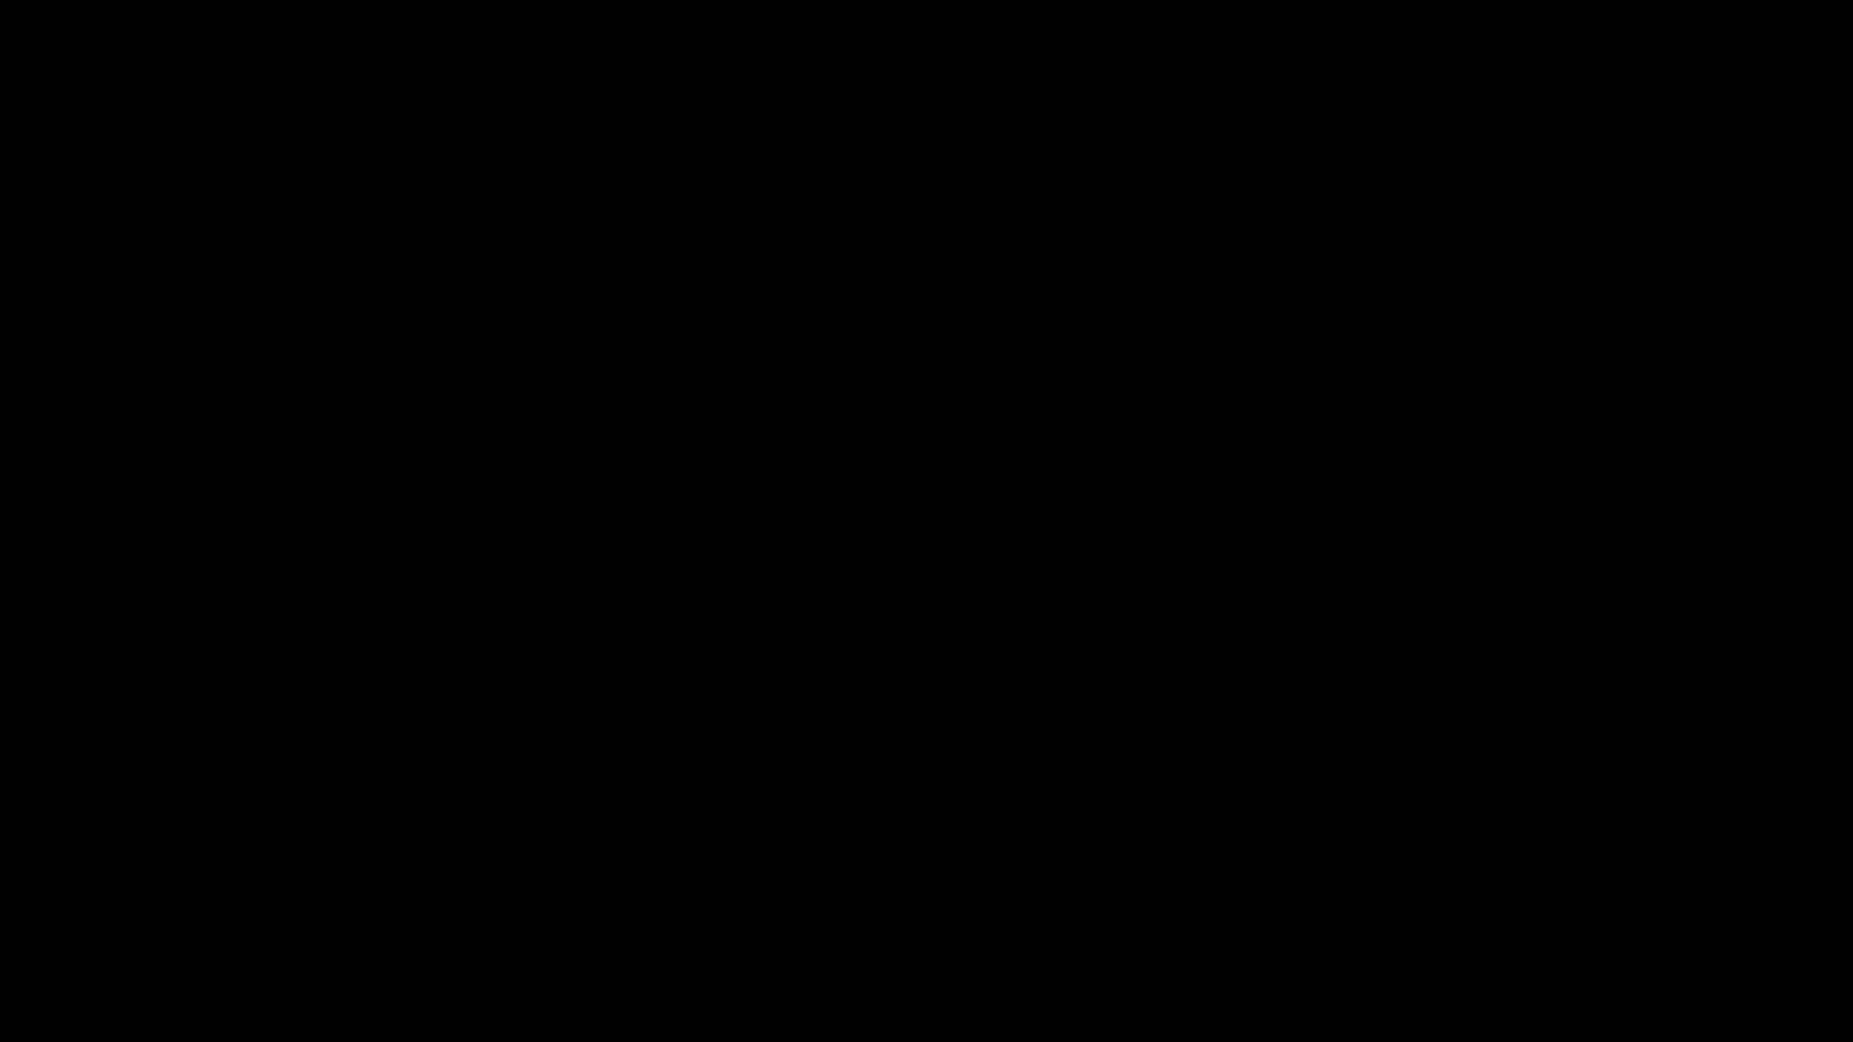